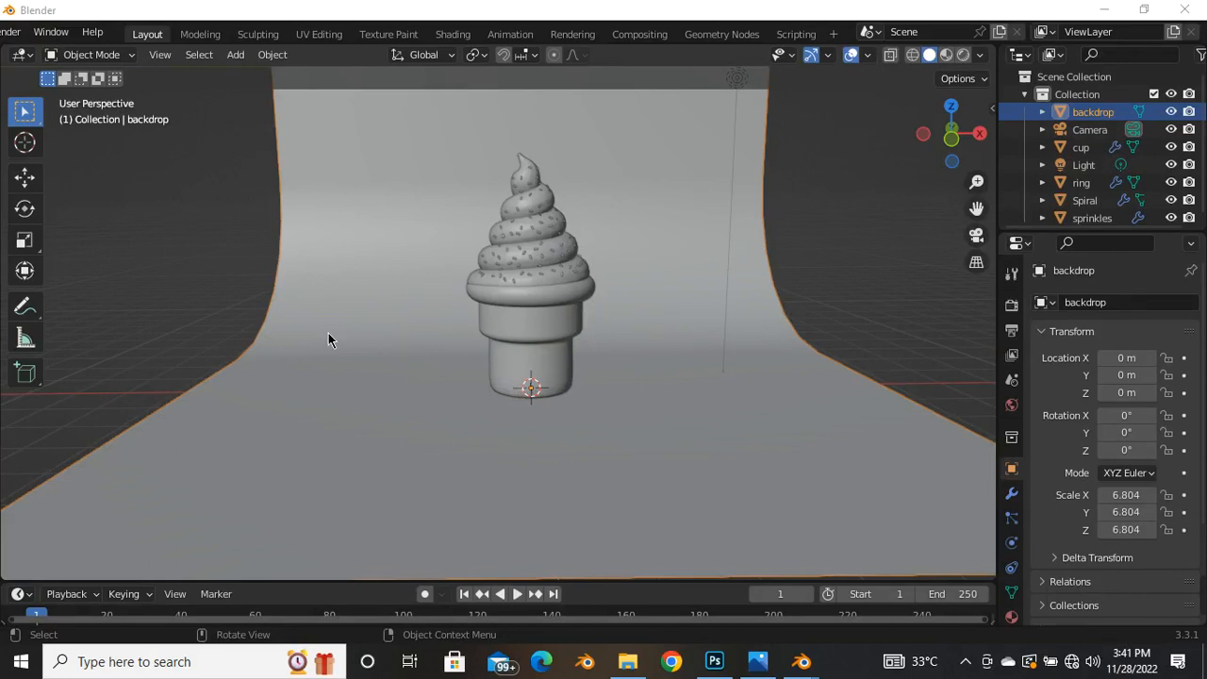
scroll(402, 332, down, 4)
scroll(378, 305, up, 4)
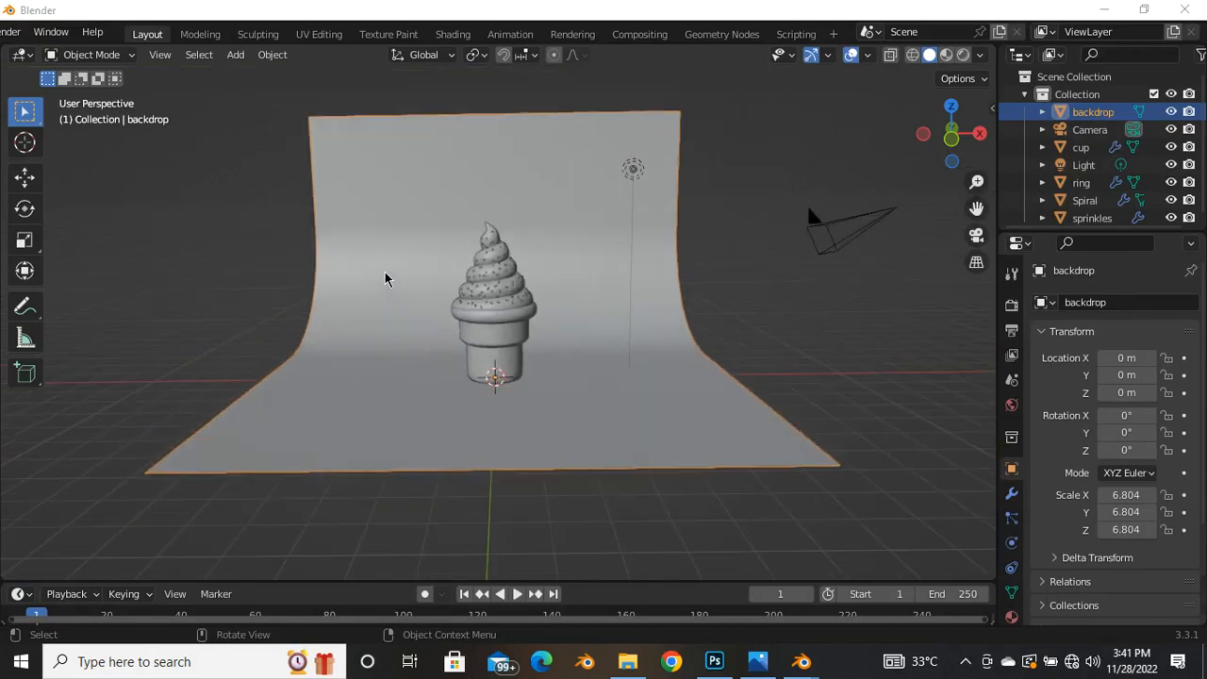
middle_drag(447, 375, 475, 288)
scroll(494, 211, up, 2)
scroll(420, 292, down, 2)
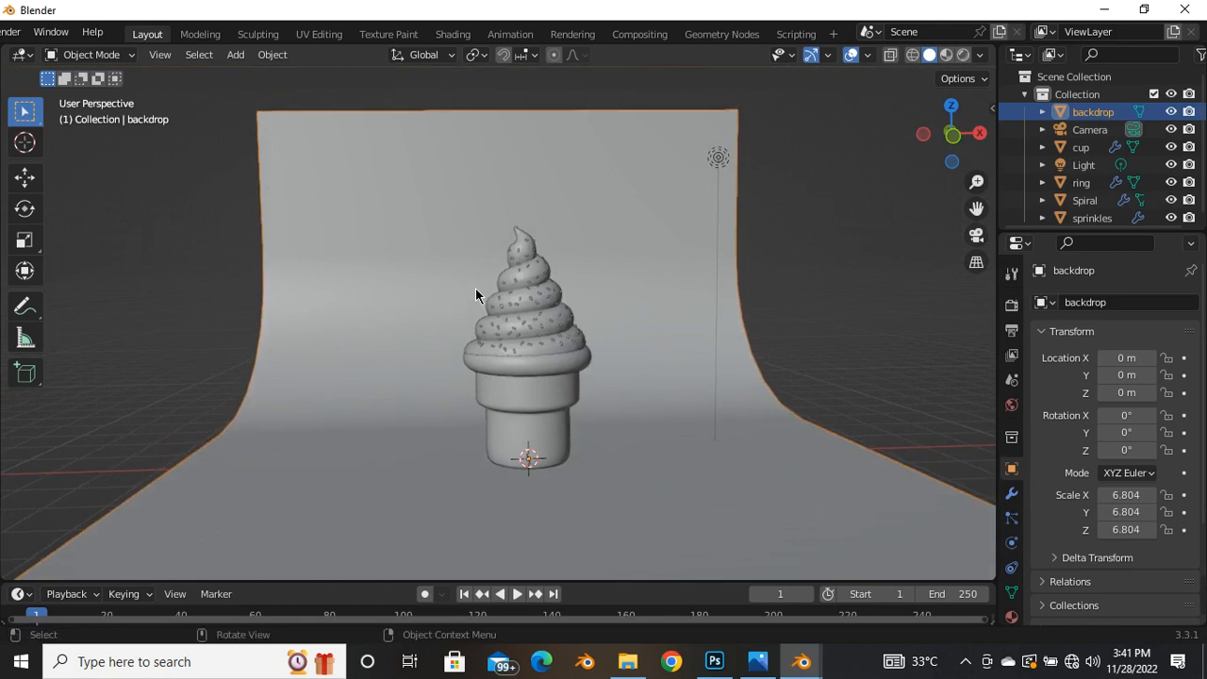
Switch to the Shading workspace with the ice cream model in view
click(444, 36)
scroll(474, 280, down, 4)
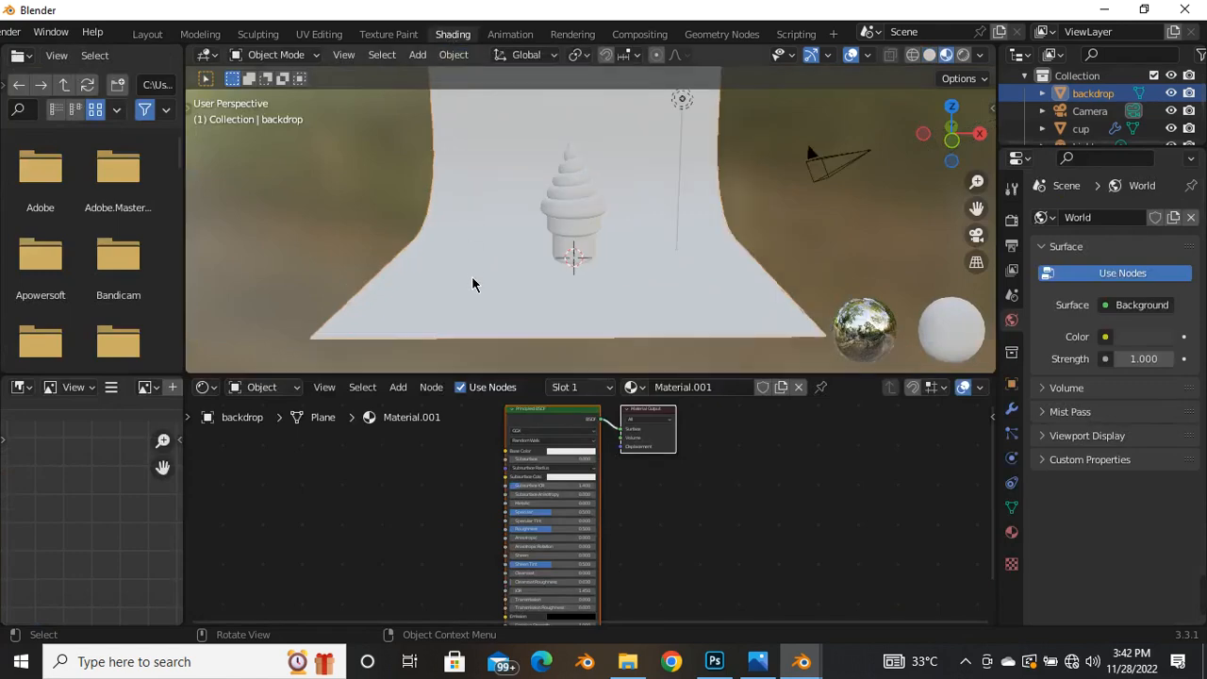
scroll(528, 192, up, 6)
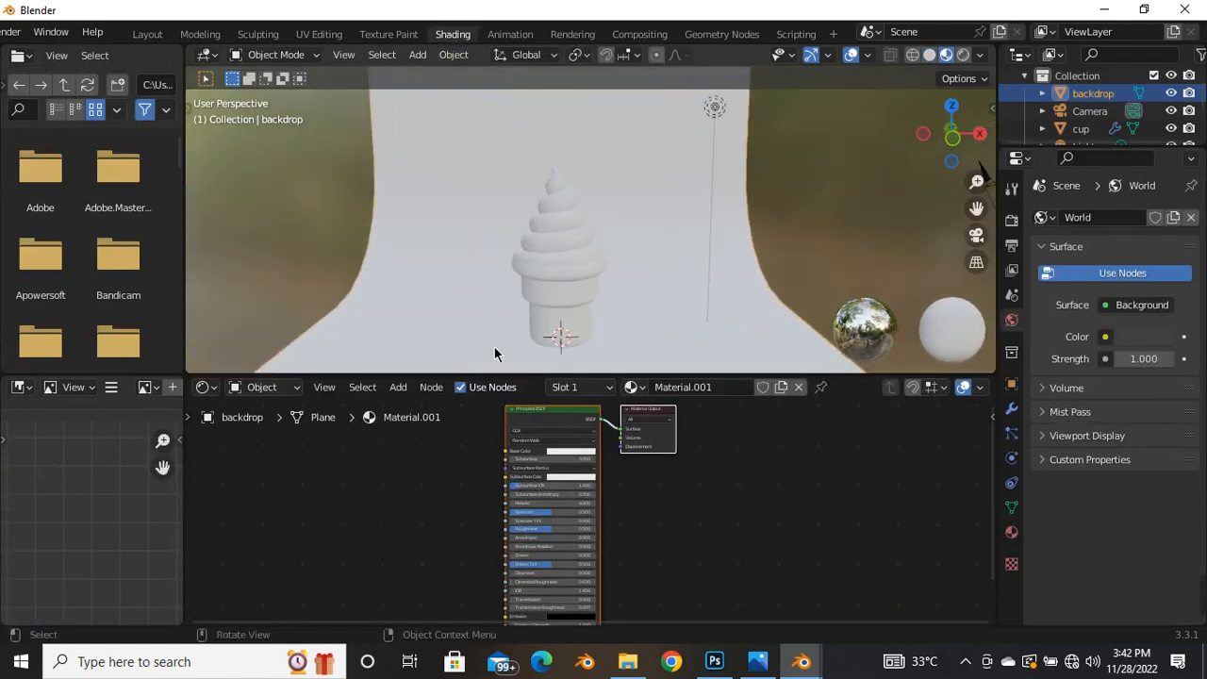
middle_drag(457, 525, 449, 594)
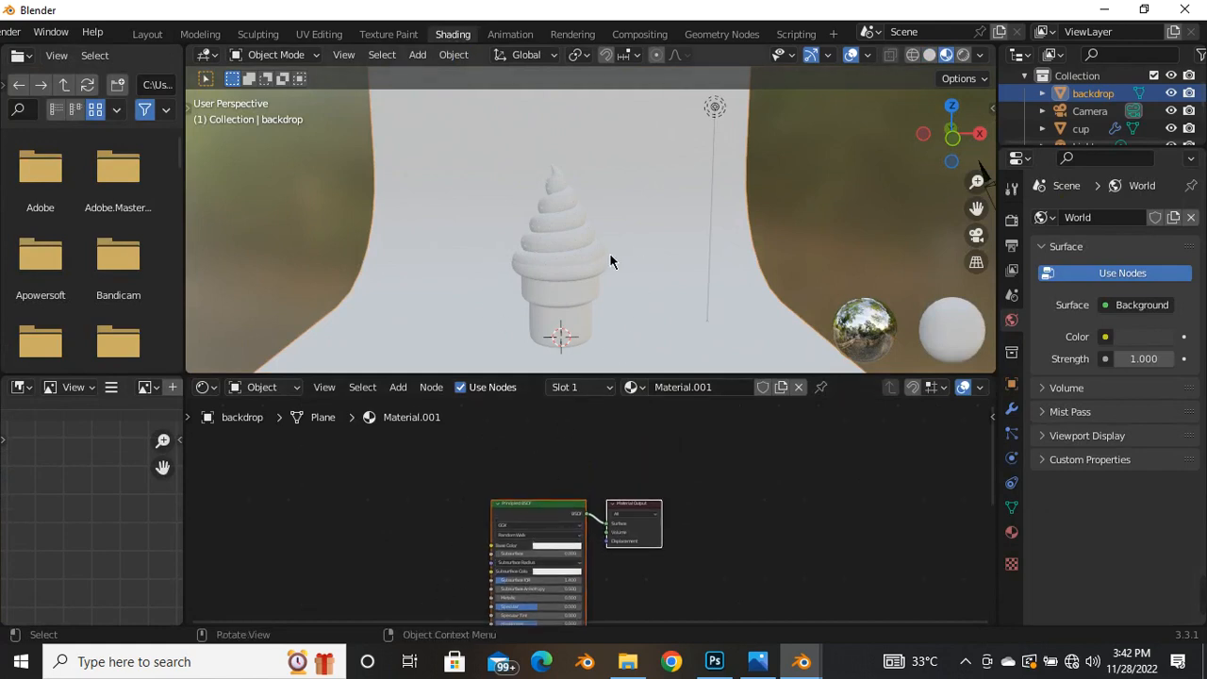
scroll(600, 255, up, 1)
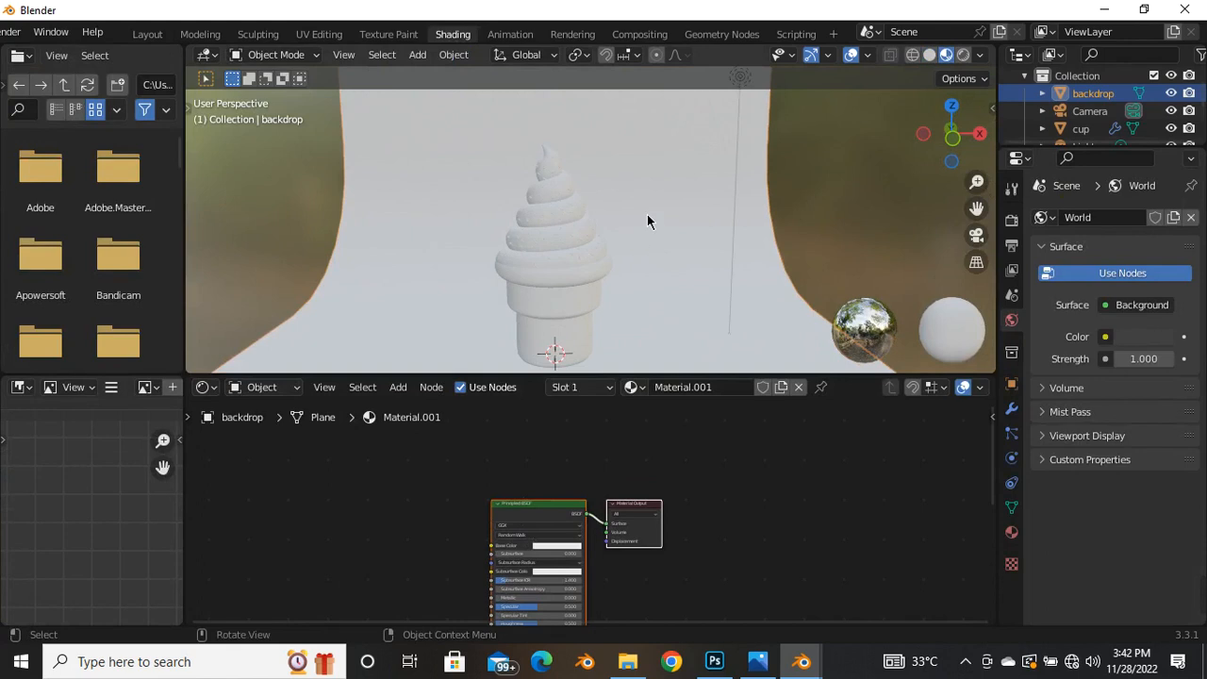
Set the backdrop material's base color to purple with hue 0.730, saturation 0.946 and value 0.485
scroll(602, 571, up, 3)
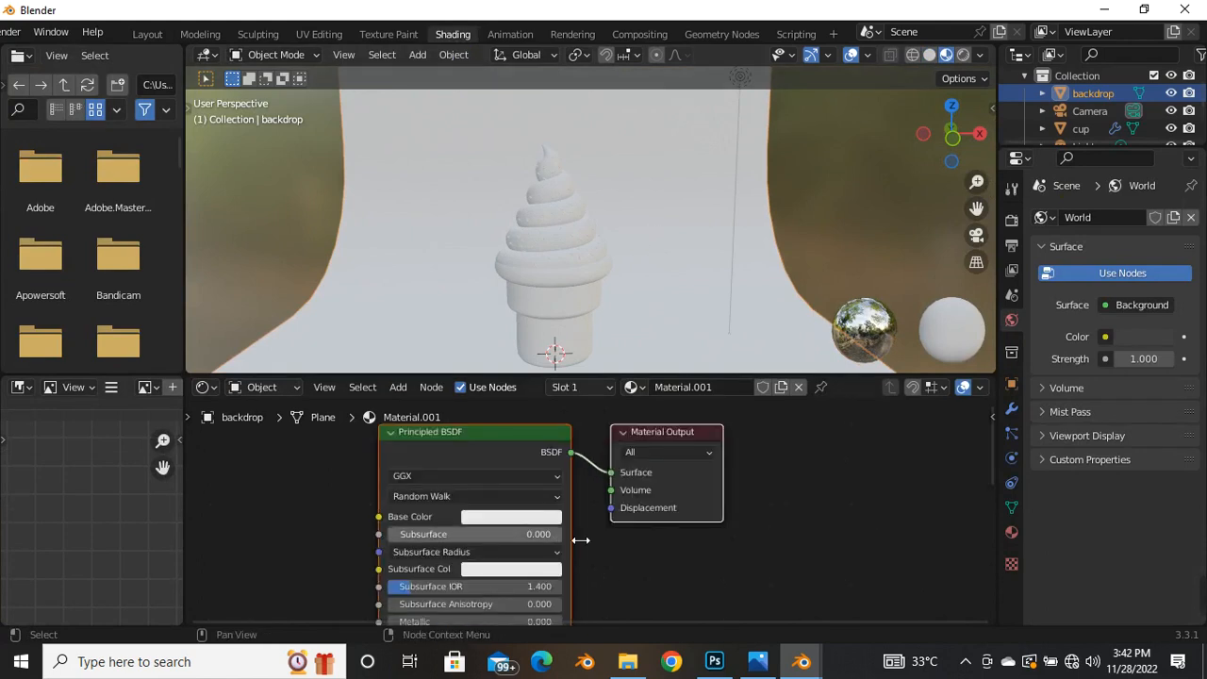
scroll(692, 572, down, 3)
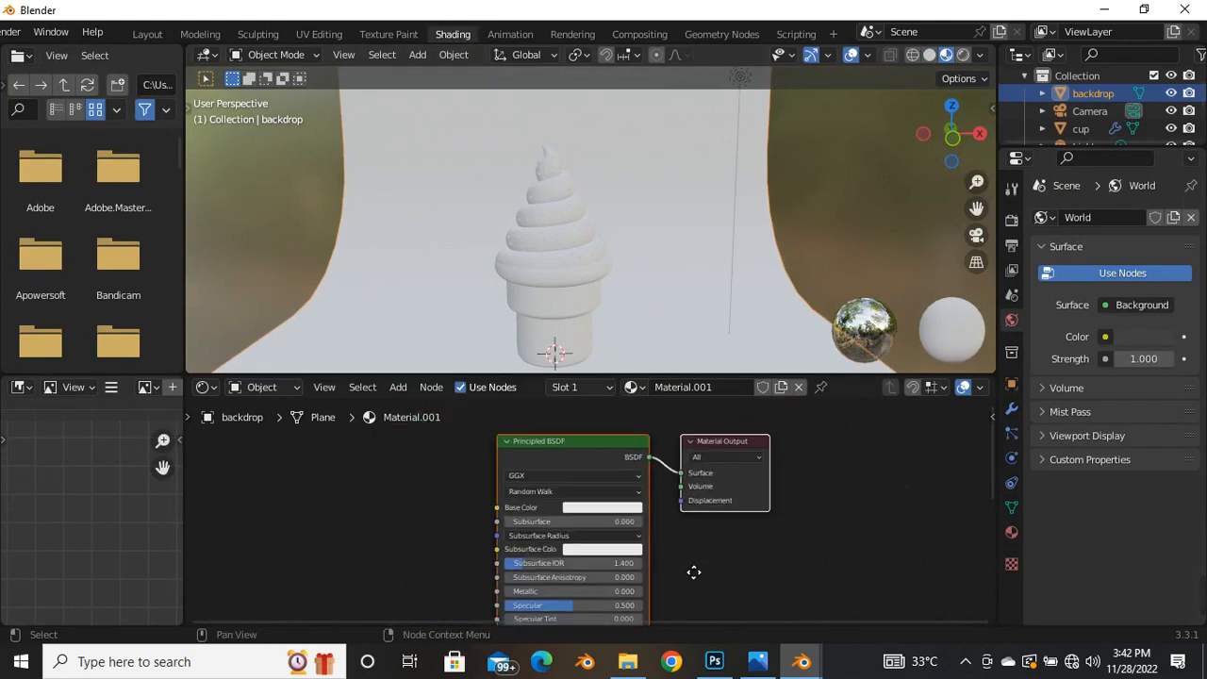
scroll(636, 515, up, 2)
middle_drag(743, 554, 810, 601)
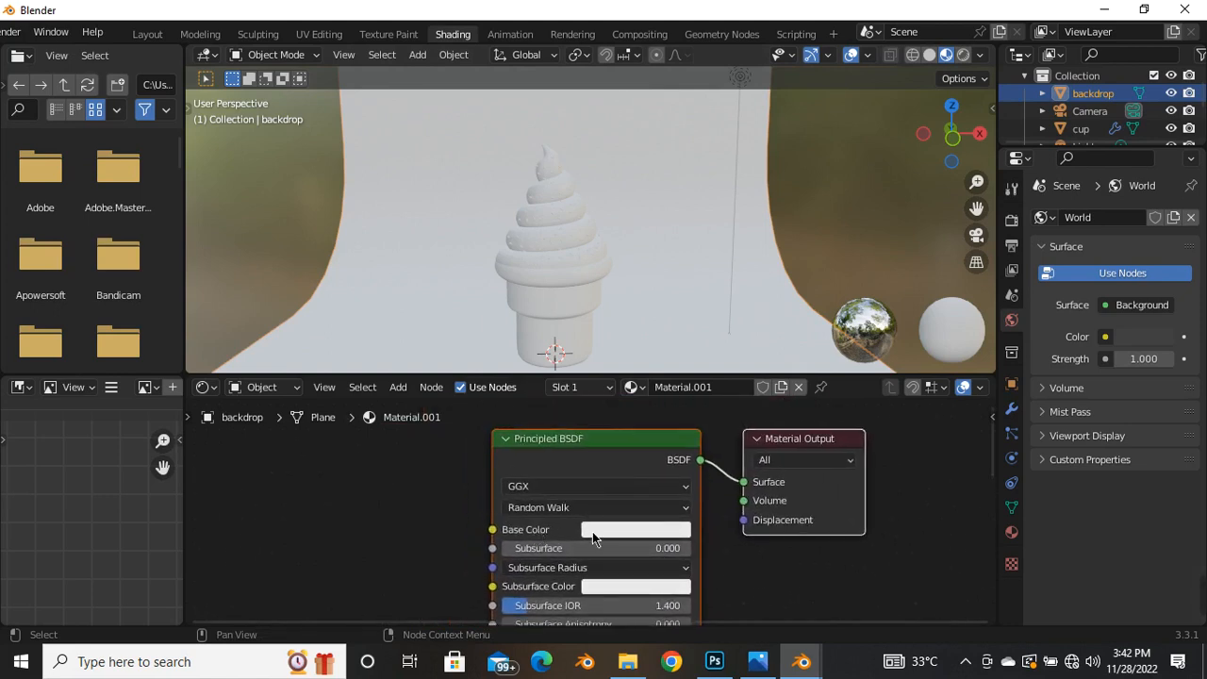
click(621, 530)
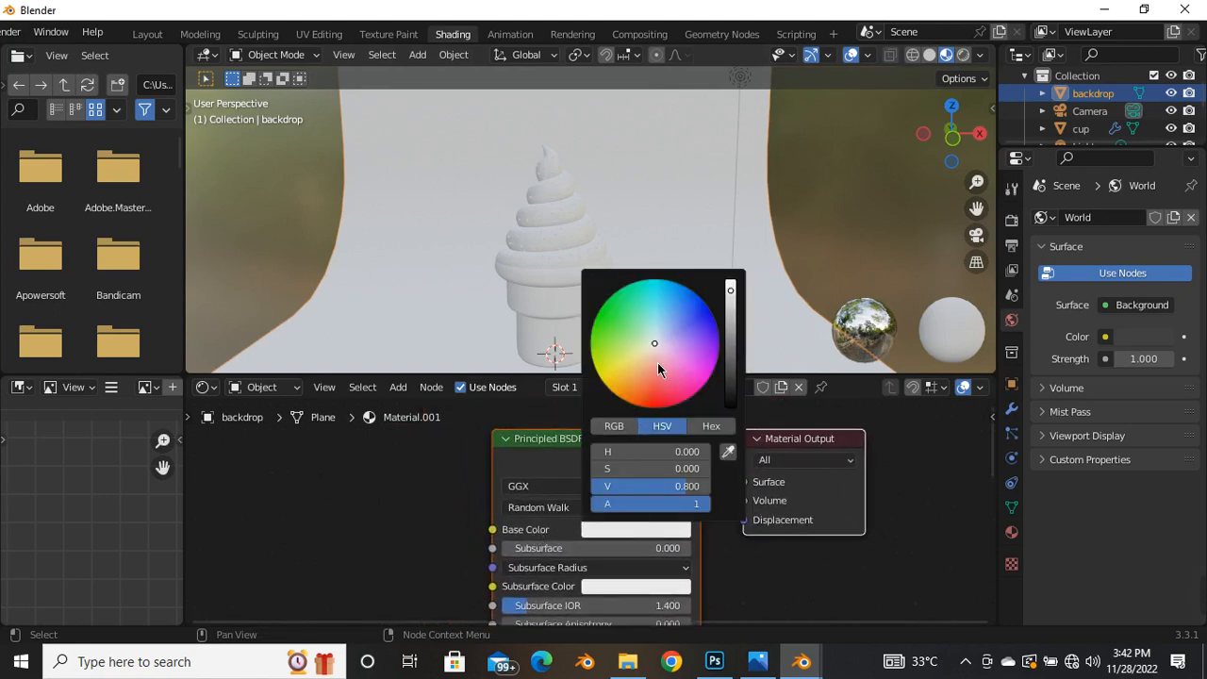
mouse_move(672, 337)
mouse_down()
mouse_move(731, 339)
mouse_move(703, 346)
mouse_up()
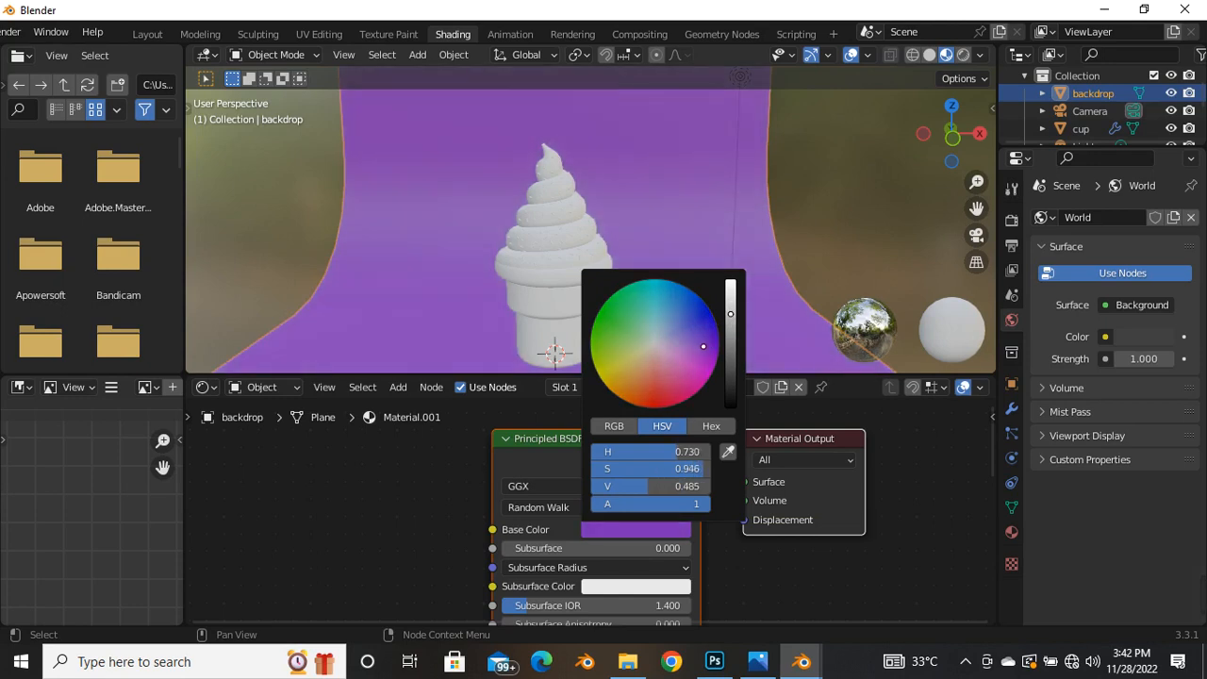
Give the cup a new material with an orange-brown base color of hue 0.047, saturation 0.950 and value 0.538
click(553, 313)
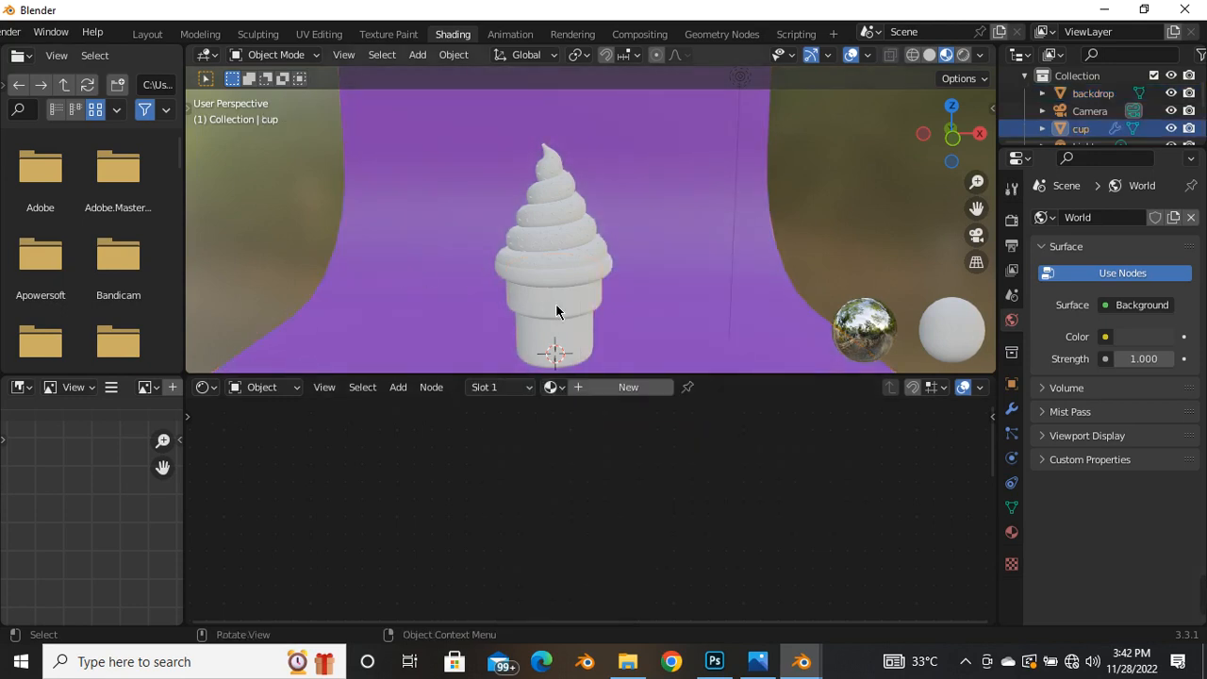
click(628, 389)
click(636, 530)
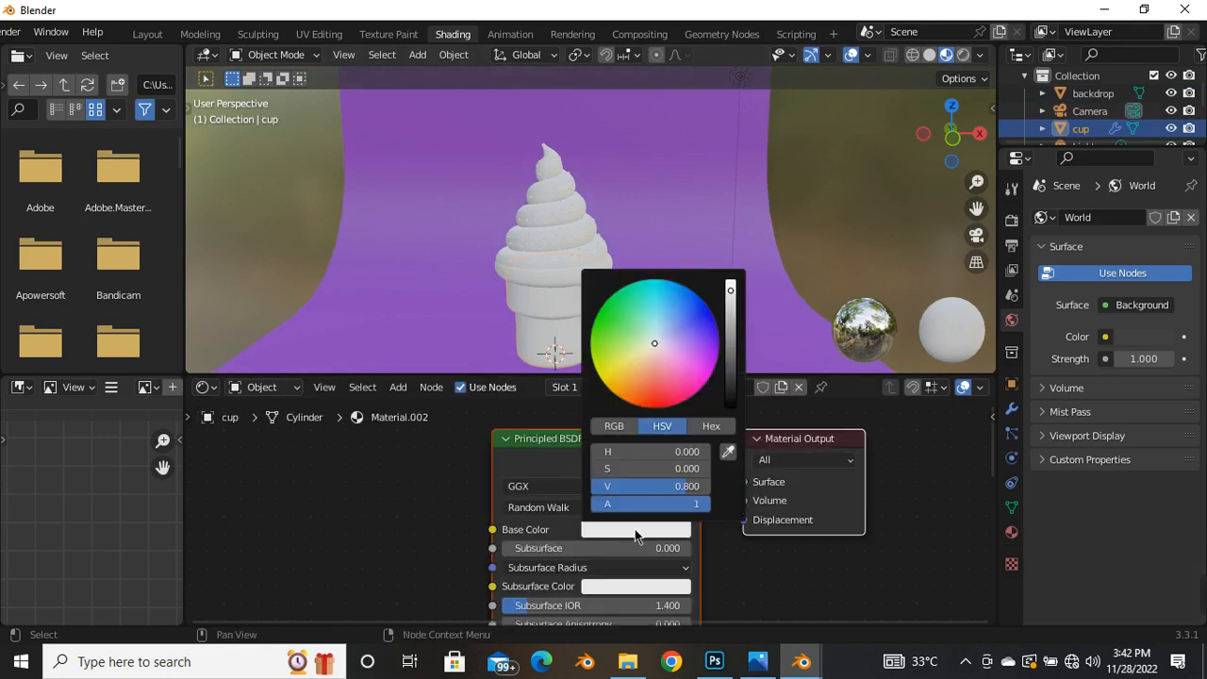
click(637, 378)
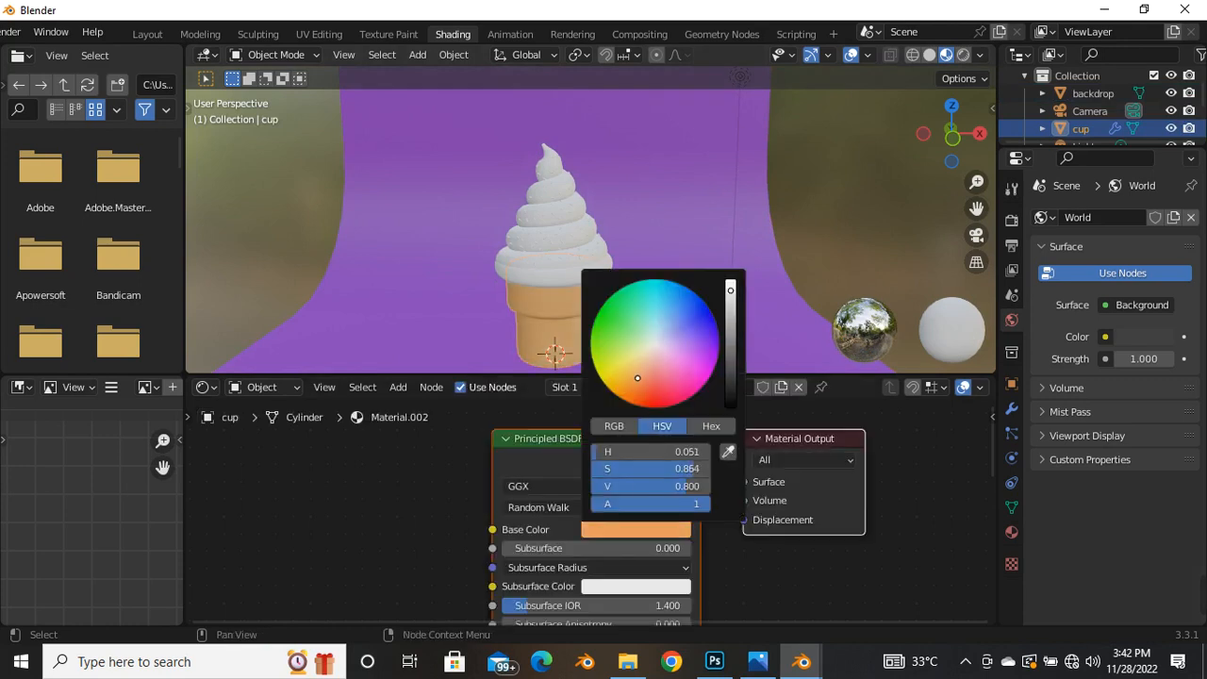
drag(636, 379, 631, 387)
drag(732, 311, 730, 308)
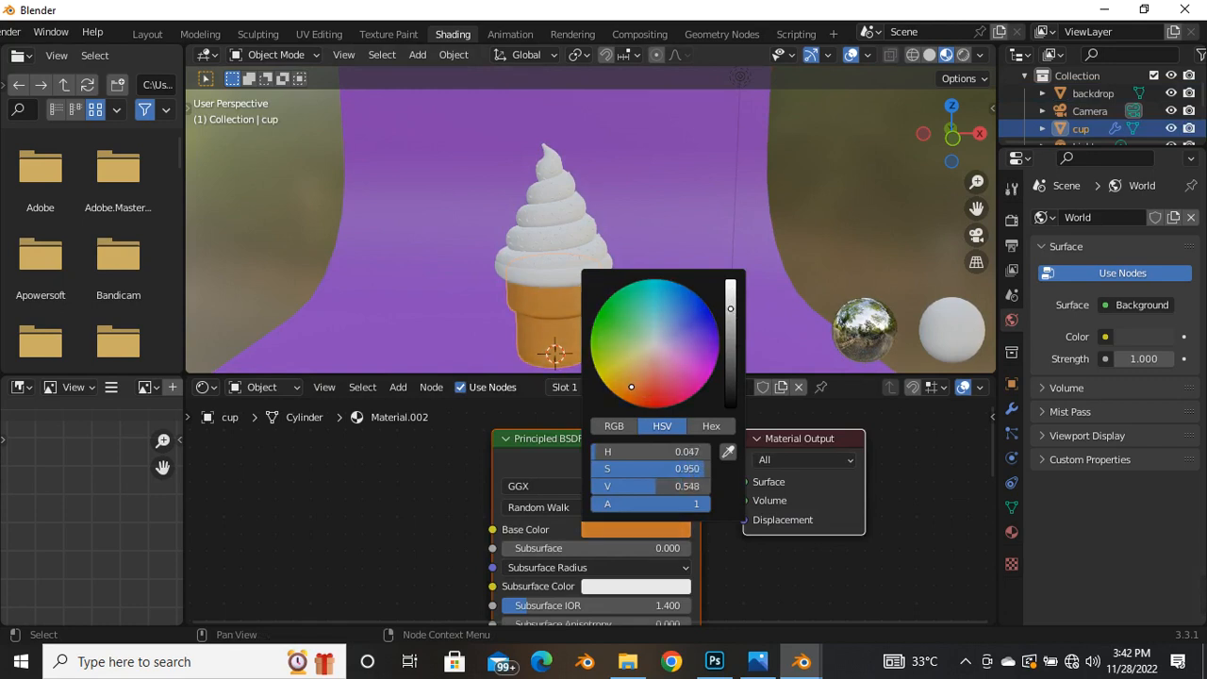
click(451, 324)
Give the ring above the cup a new material and sample its base color from the cup
middle_drag(524, 297, 519, 279)
scroll(532, 274, up, 3)
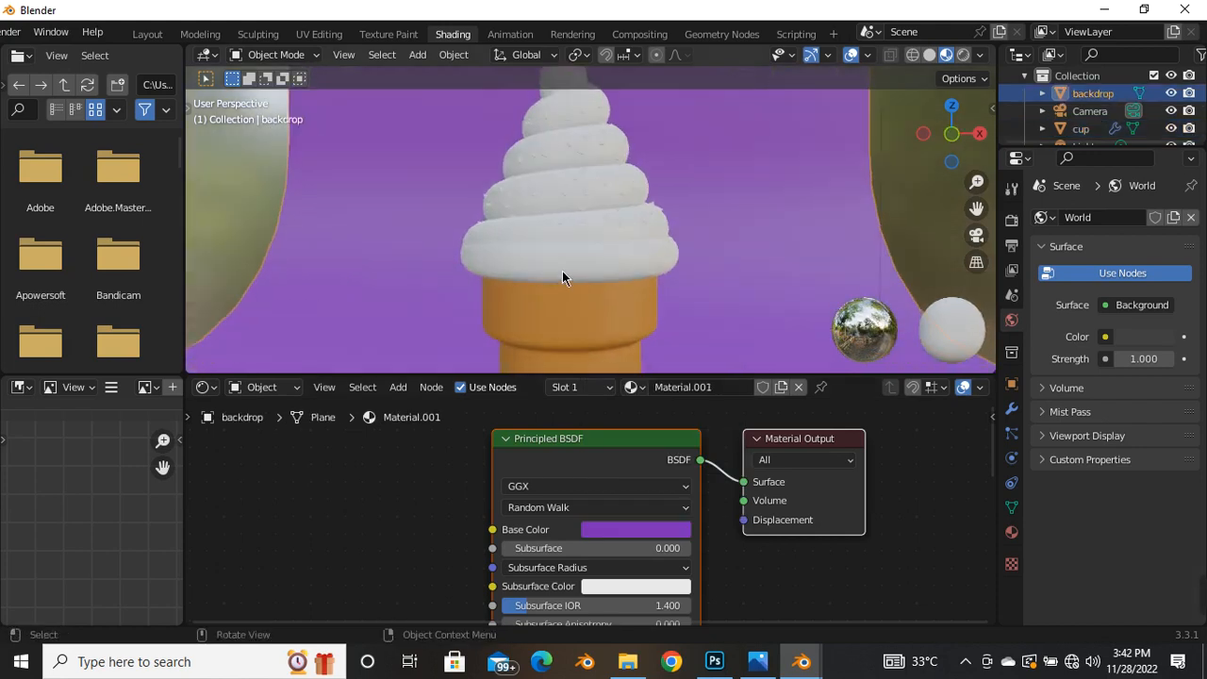
click(562, 270)
click(613, 392)
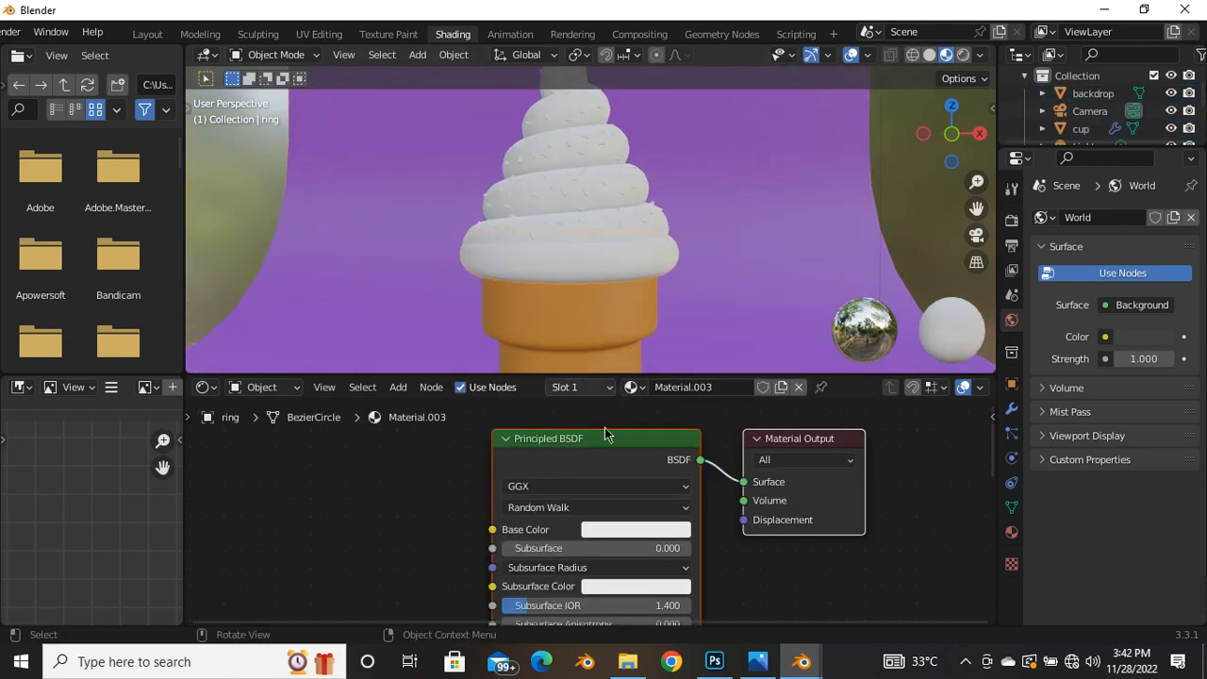
click(660, 533)
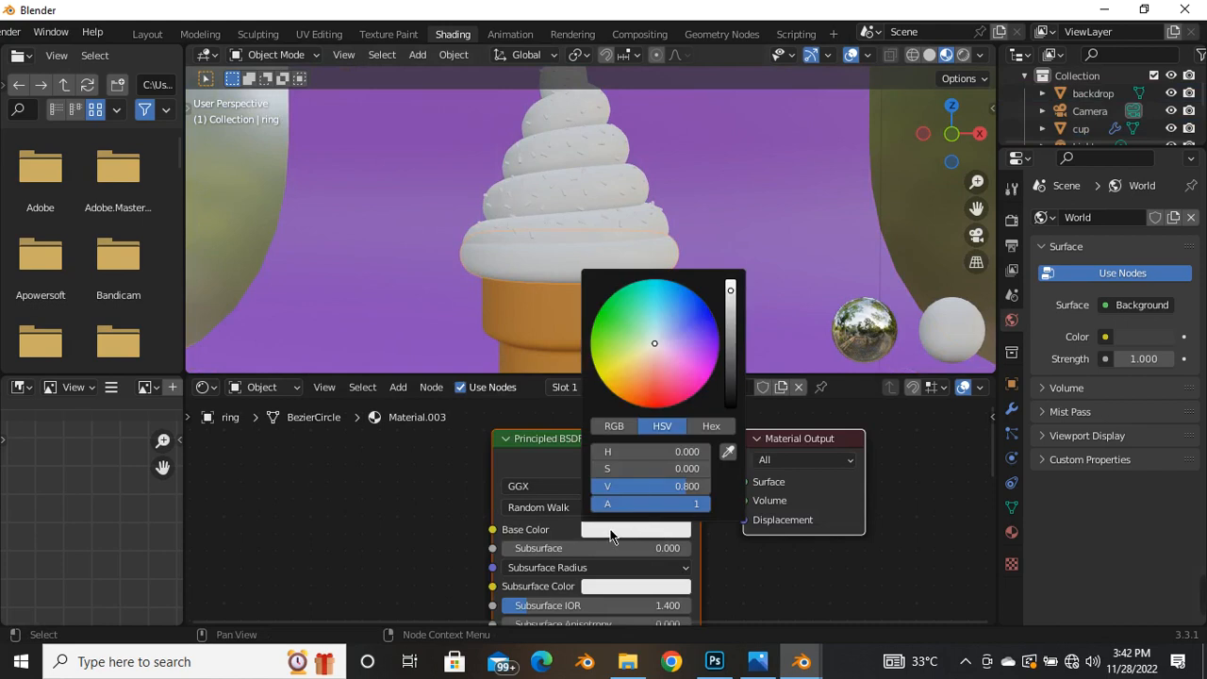
click(728, 456)
click(553, 319)
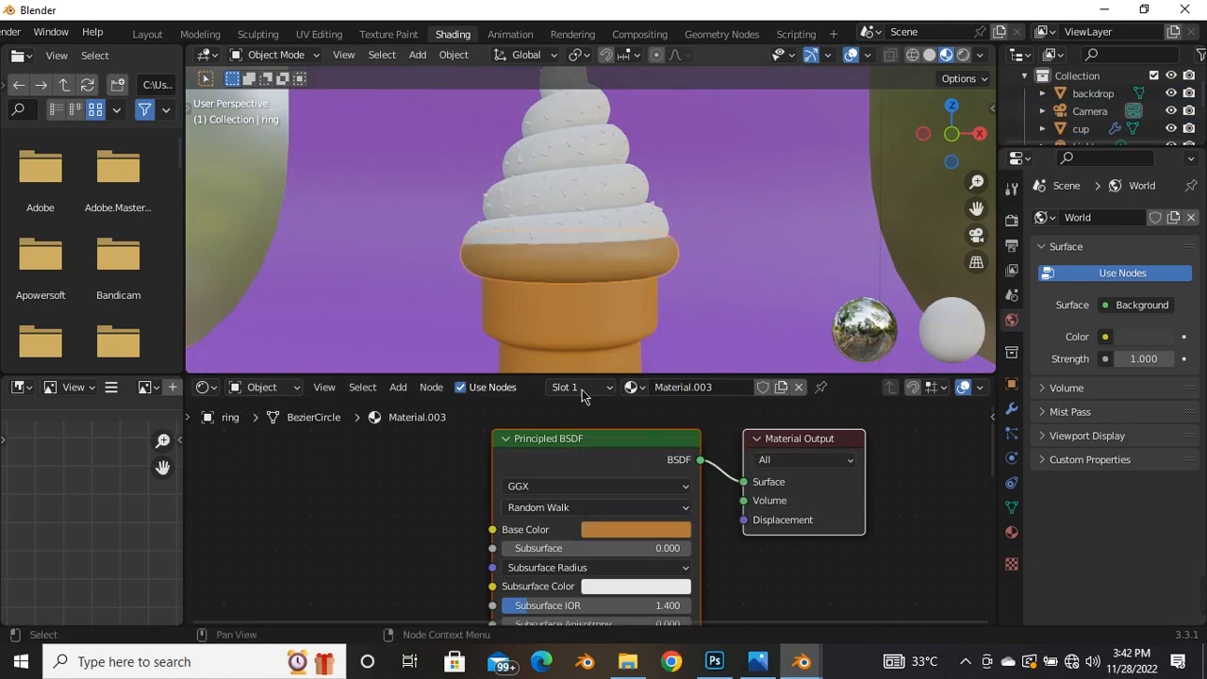
Check the cup's base color and adjust the ring's base color to hue 0.053, saturation 0.957 and value 0.516
click(588, 328)
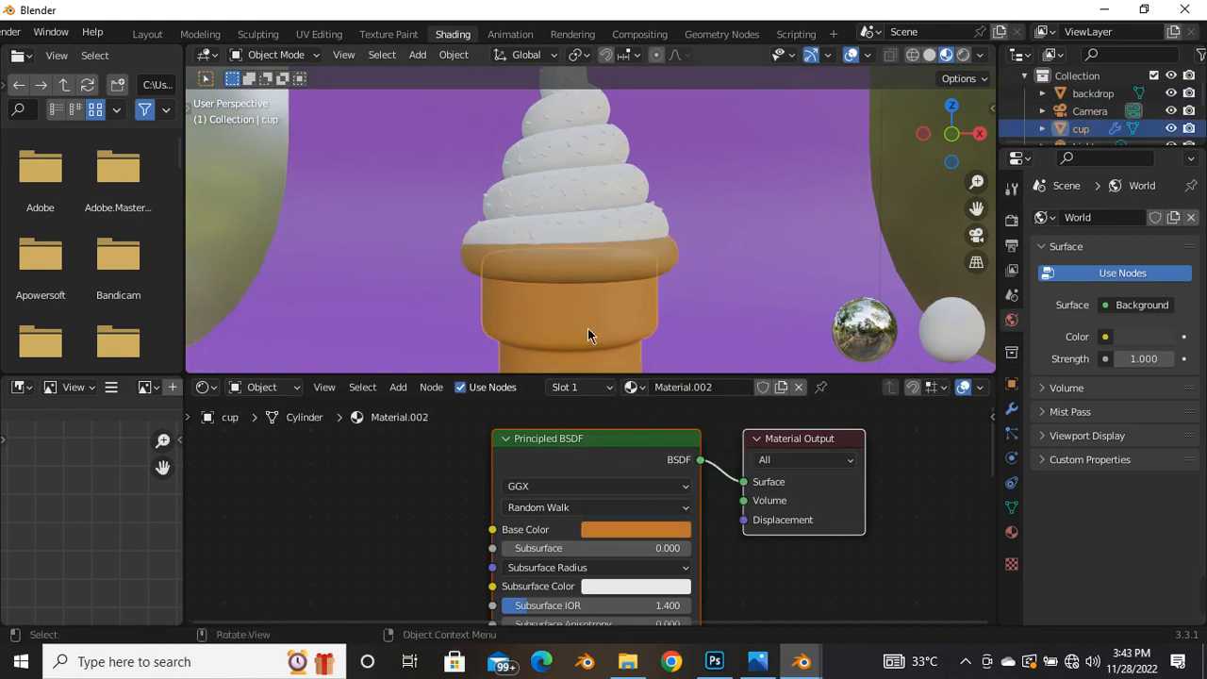
click(639, 529)
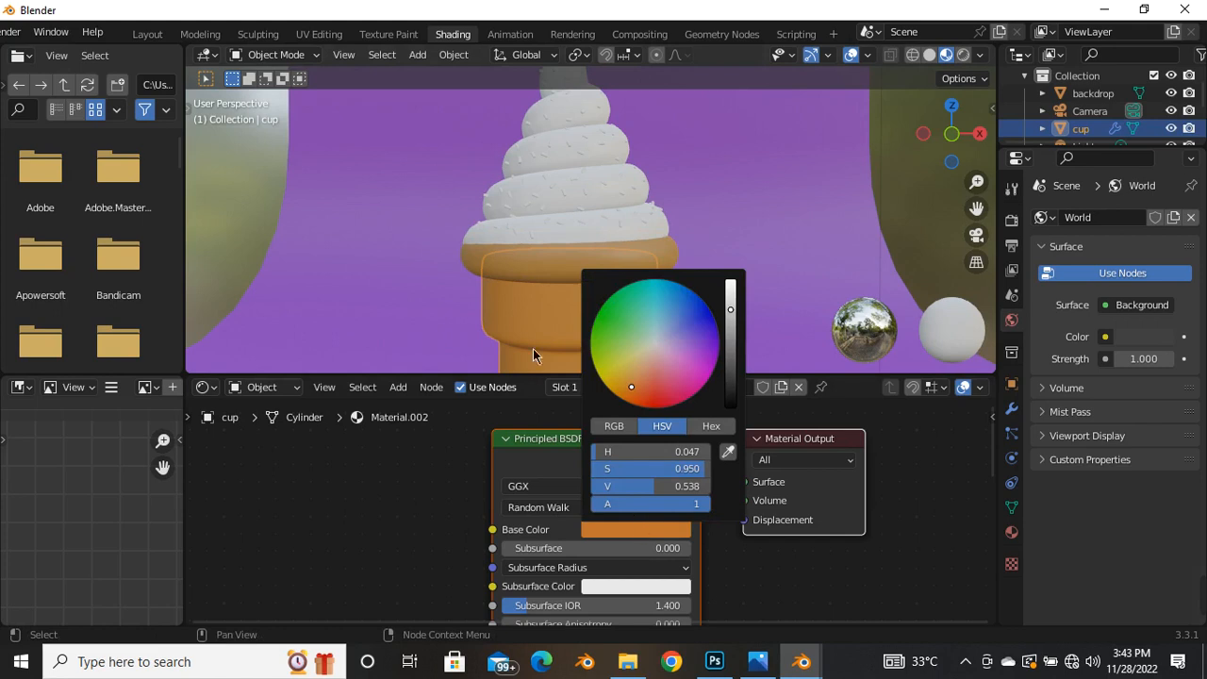
click(537, 277)
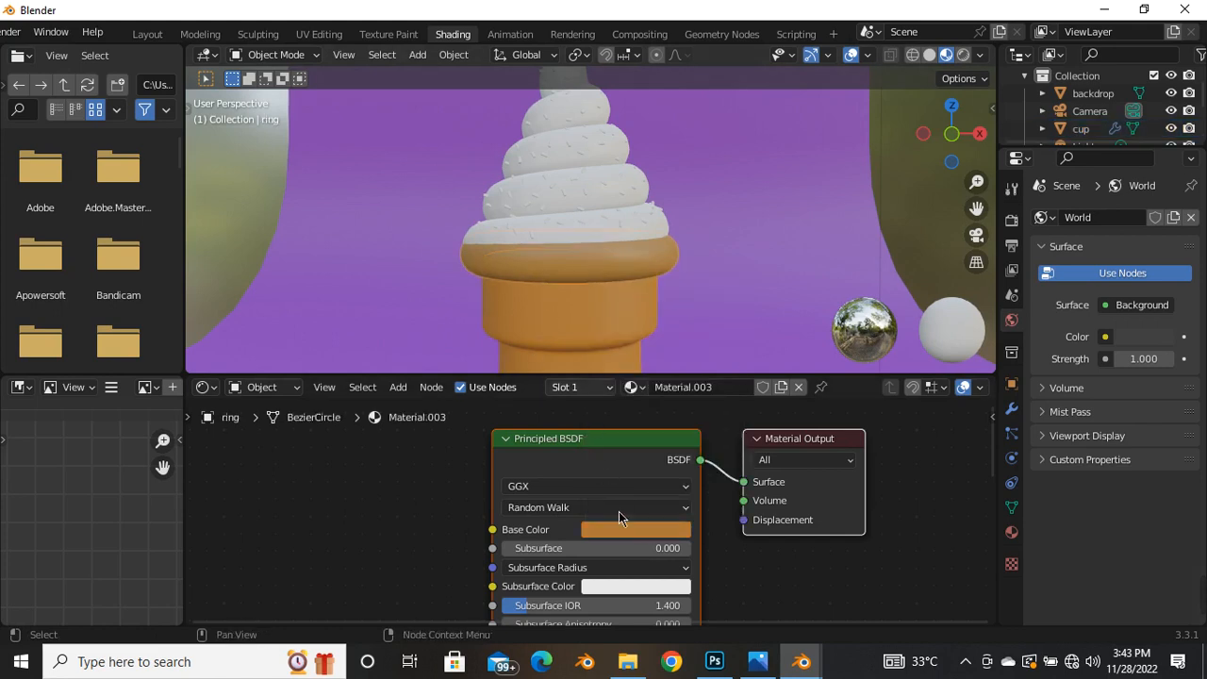
click(630, 529)
drag(731, 319, 731, 312)
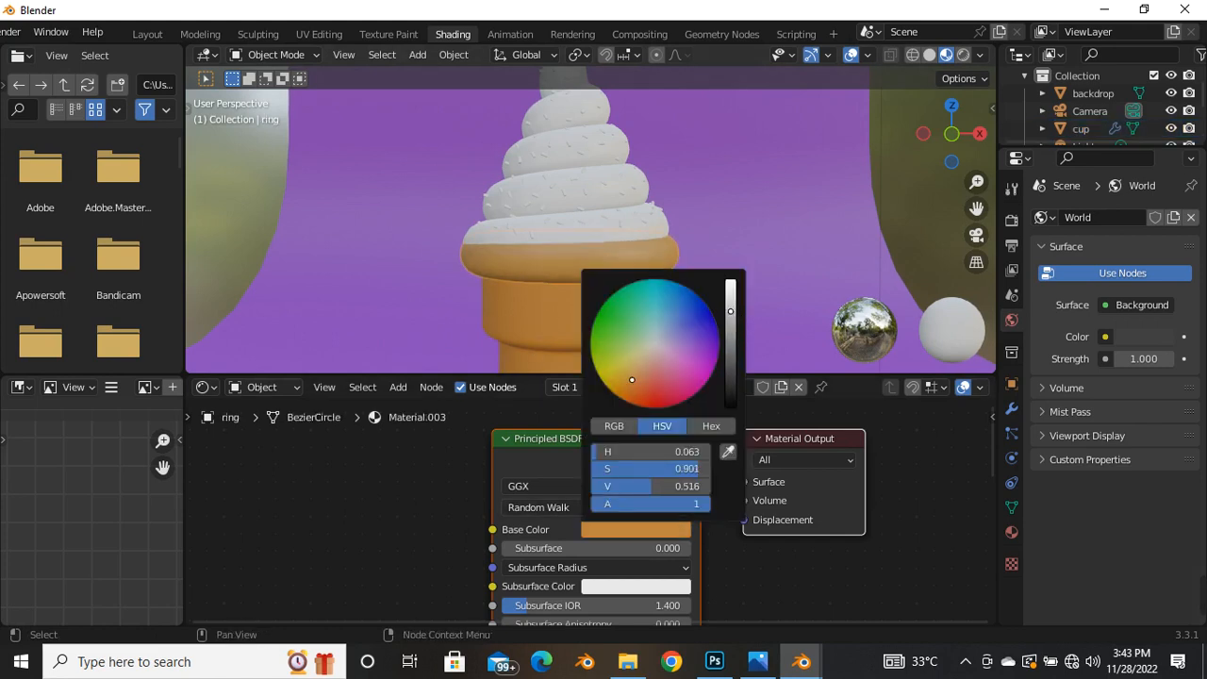
drag(632, 380, 629, 387)
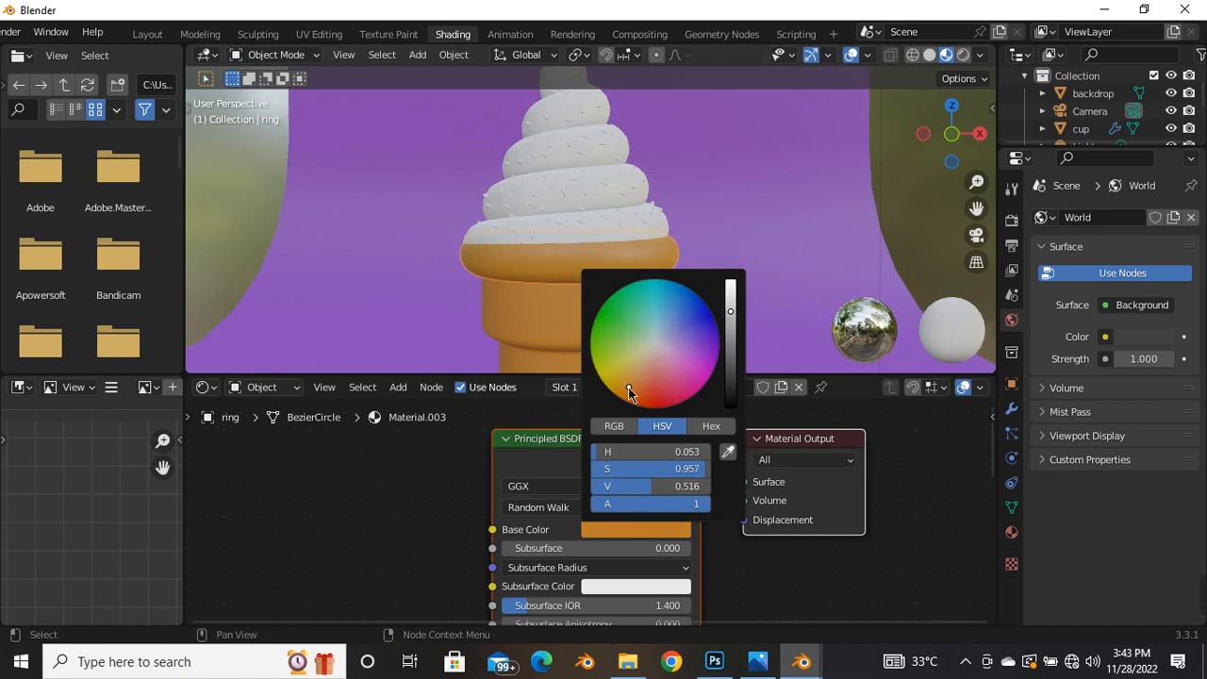
click(409, 289)
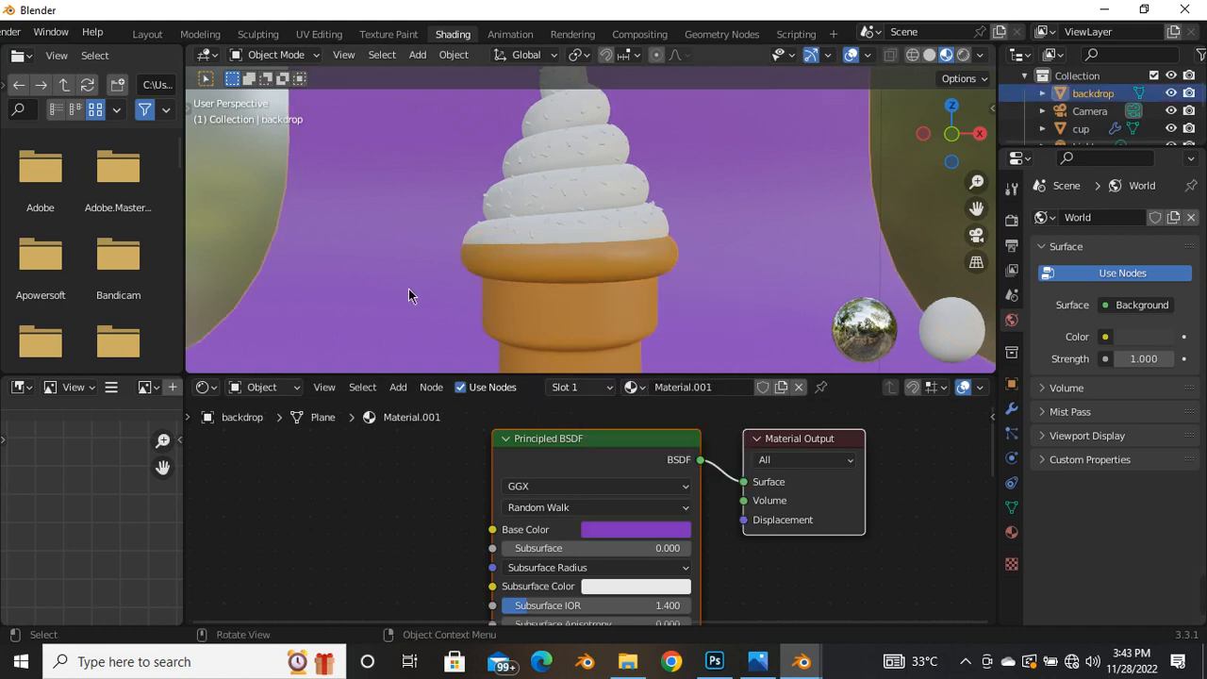
Give the ice cream spiral a new material with a pink base color
click(554, 233)
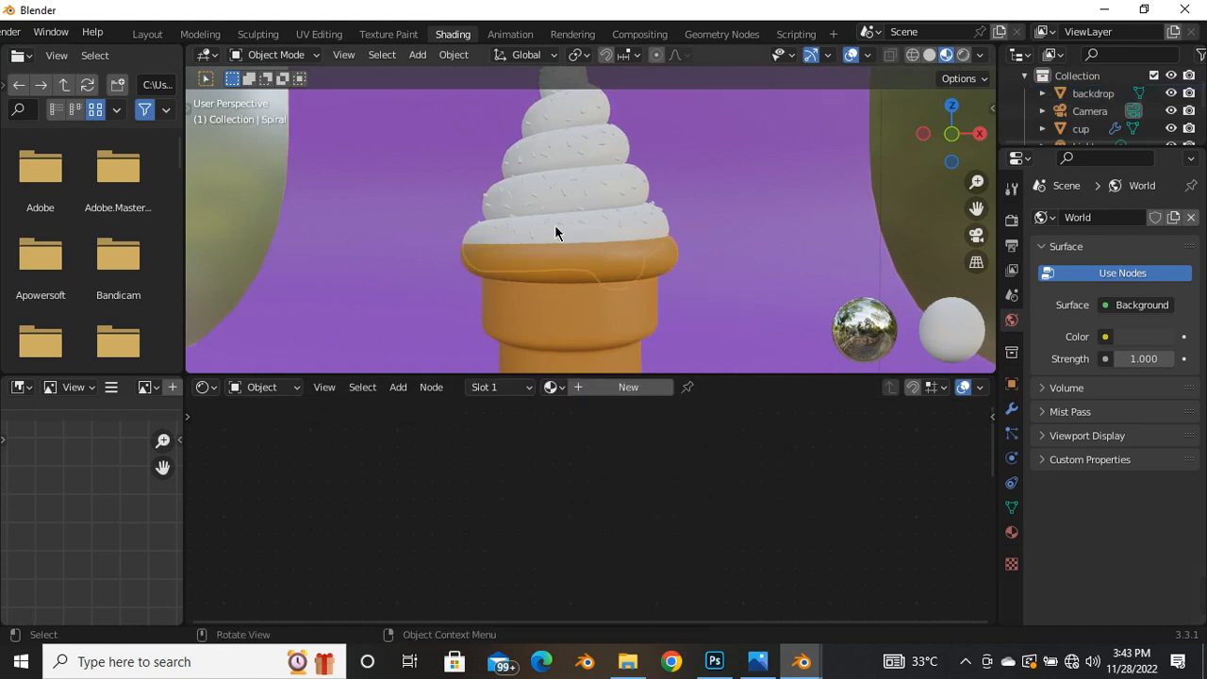
click(611, 387)
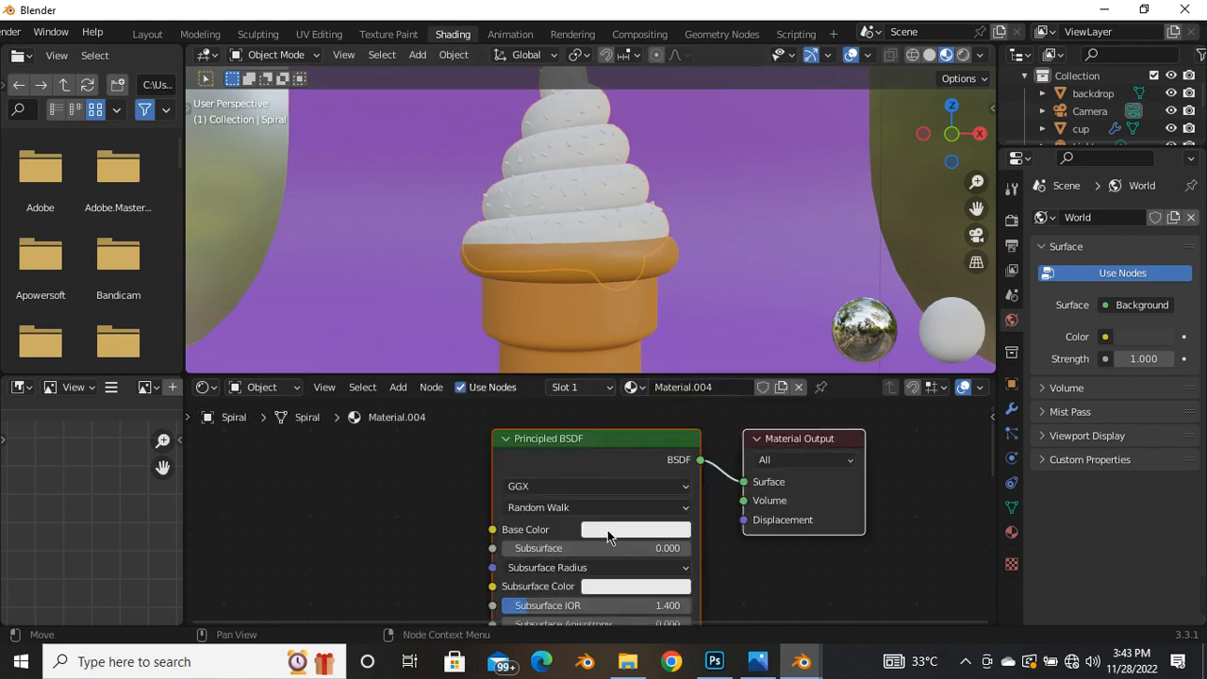
click(609, 530)
click(668, 358)
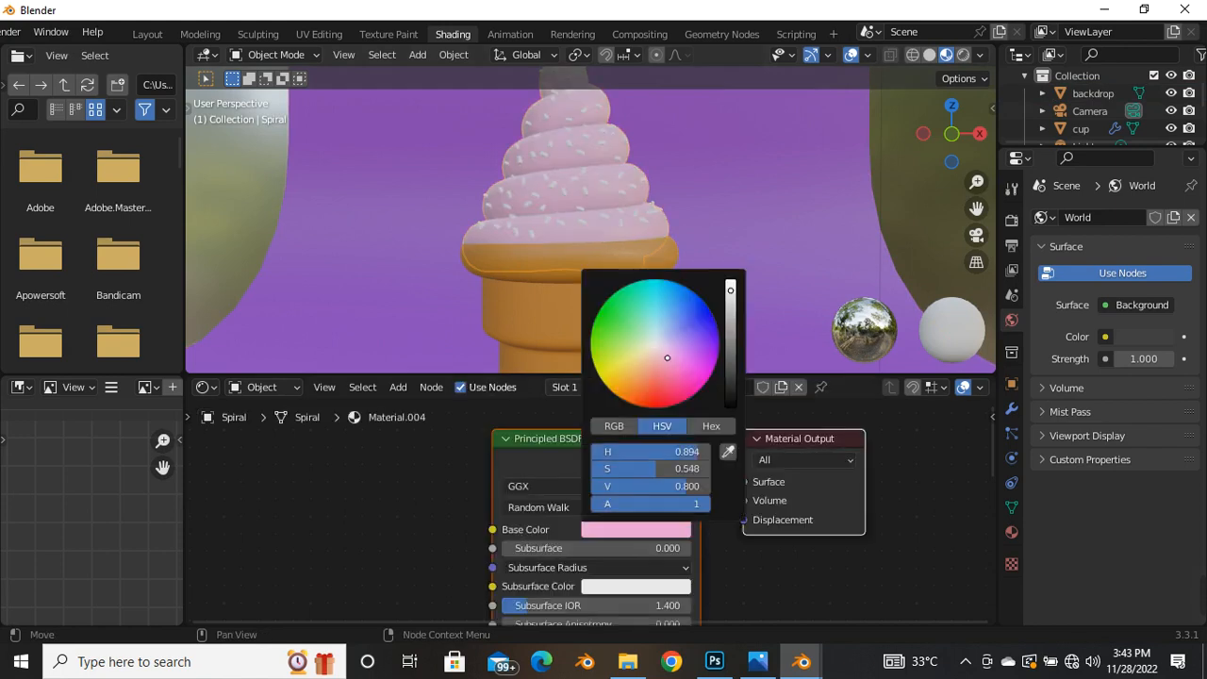
drag(667, 357, 674, 379)
click(443, 316)
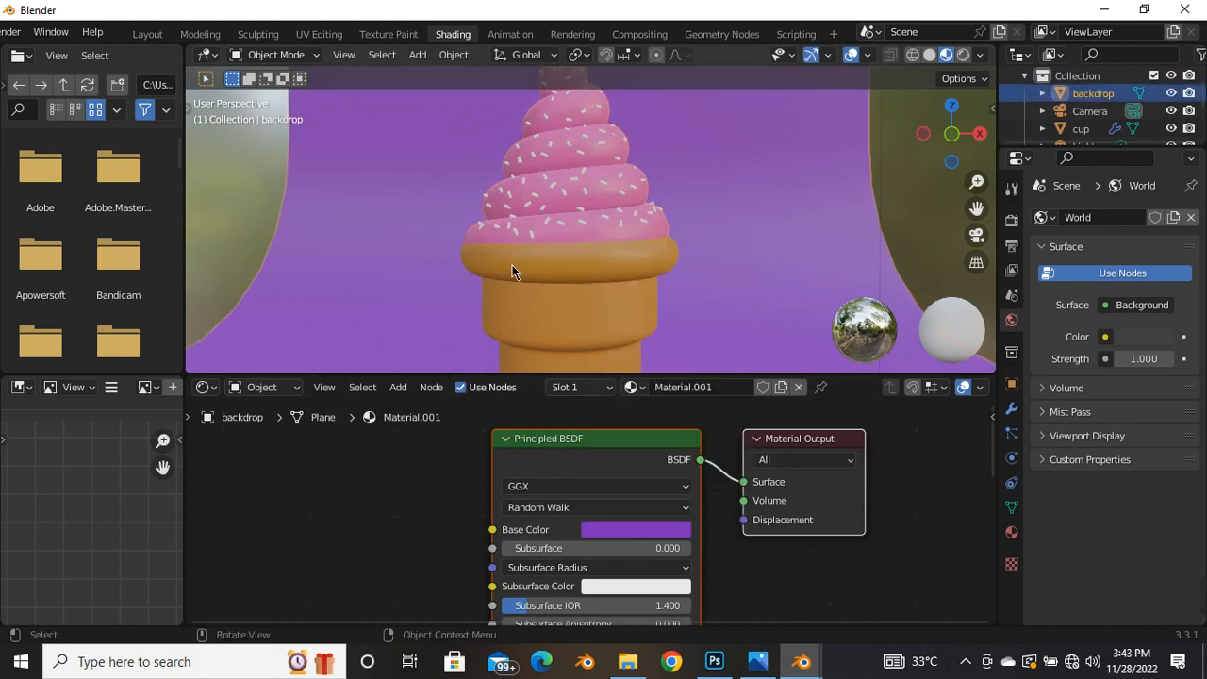
Give the sprinkles a new material with a red base color of hue 0.997, saturation 0.969 and value 0.800
scroll(514, 277, down, 5)
middle_drag(523, 293, 537, 266)
scroll(561, 233, up, 4)
click(551, 244)
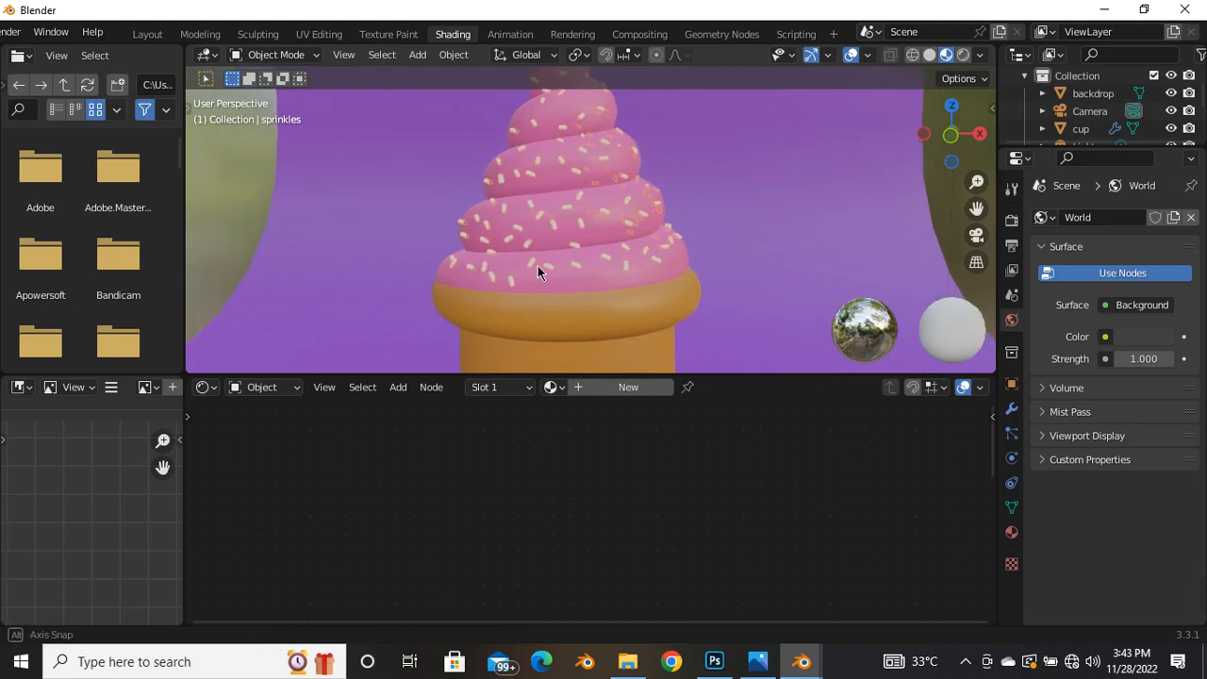
click(611, 389)
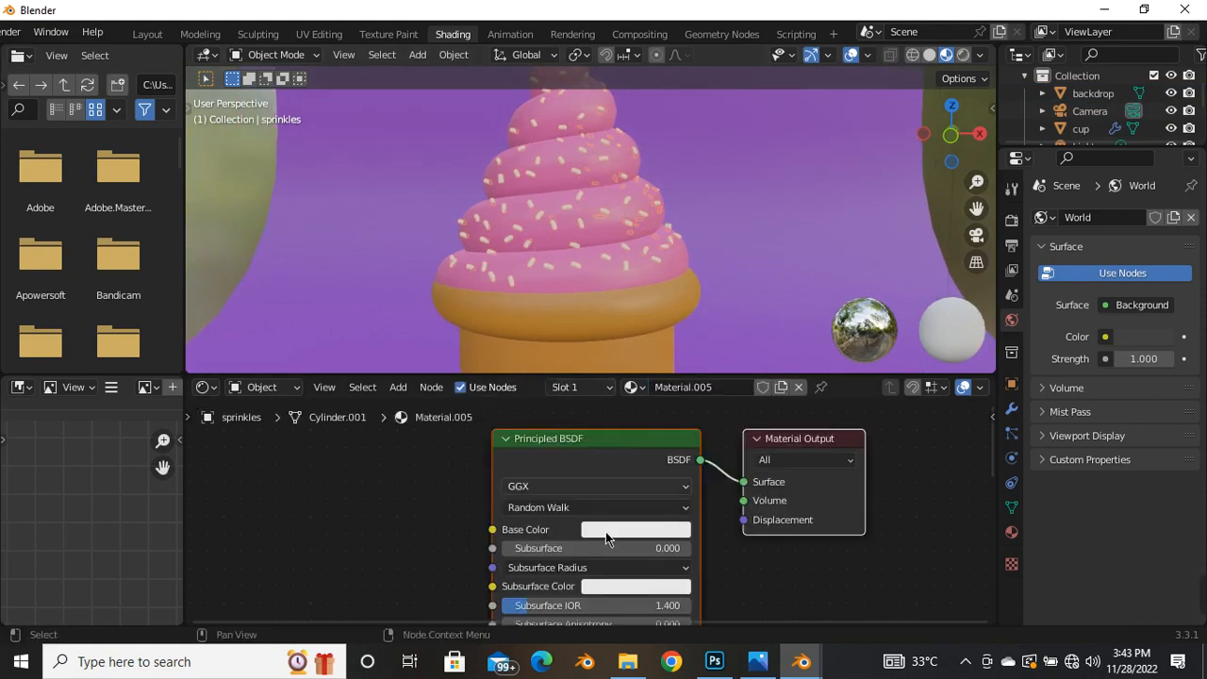
click(623, 530)
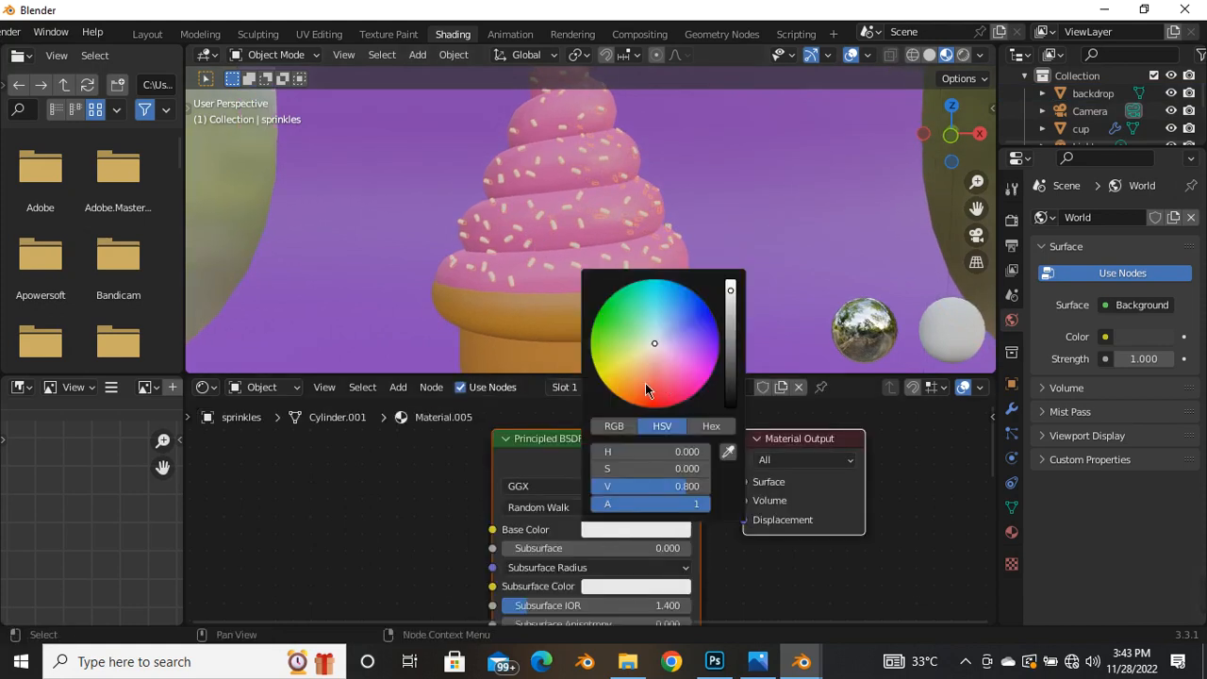
mouse_move(645, 383)
mouse_down()
mouse_move(628, 393)
mouse_move(659, 396)
mouse_up()
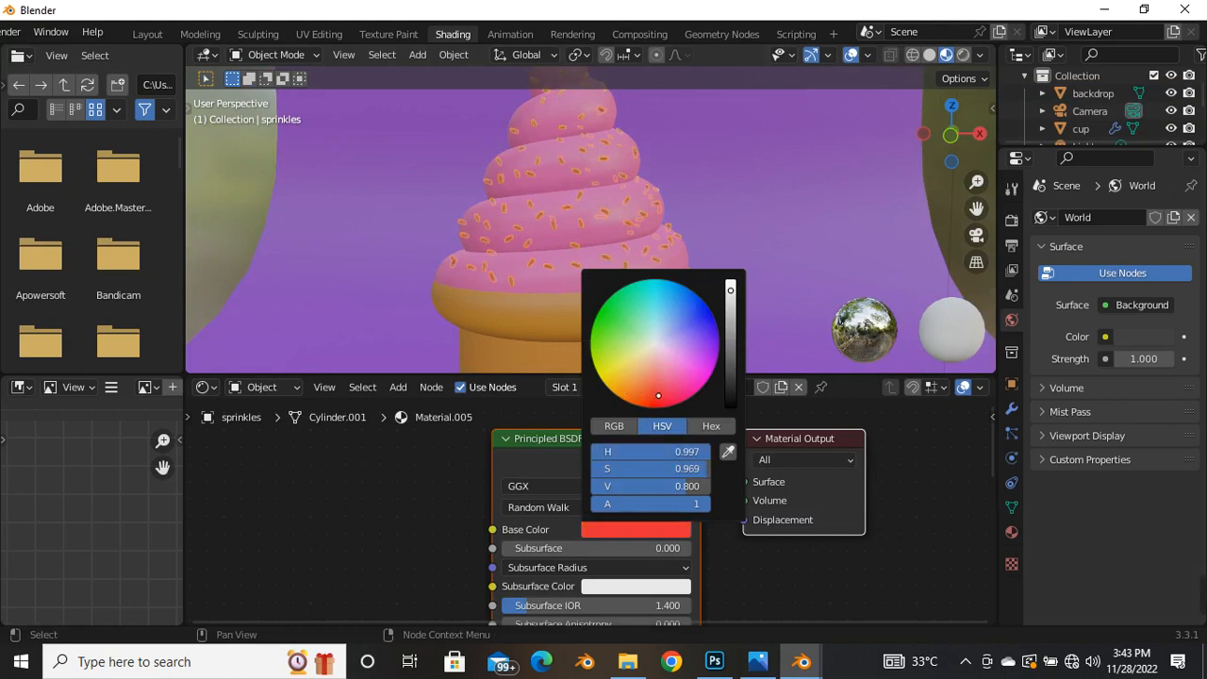
click(369, 262)
scroll(553, 237, up, 2)
scroll(604, 291, up, 2)
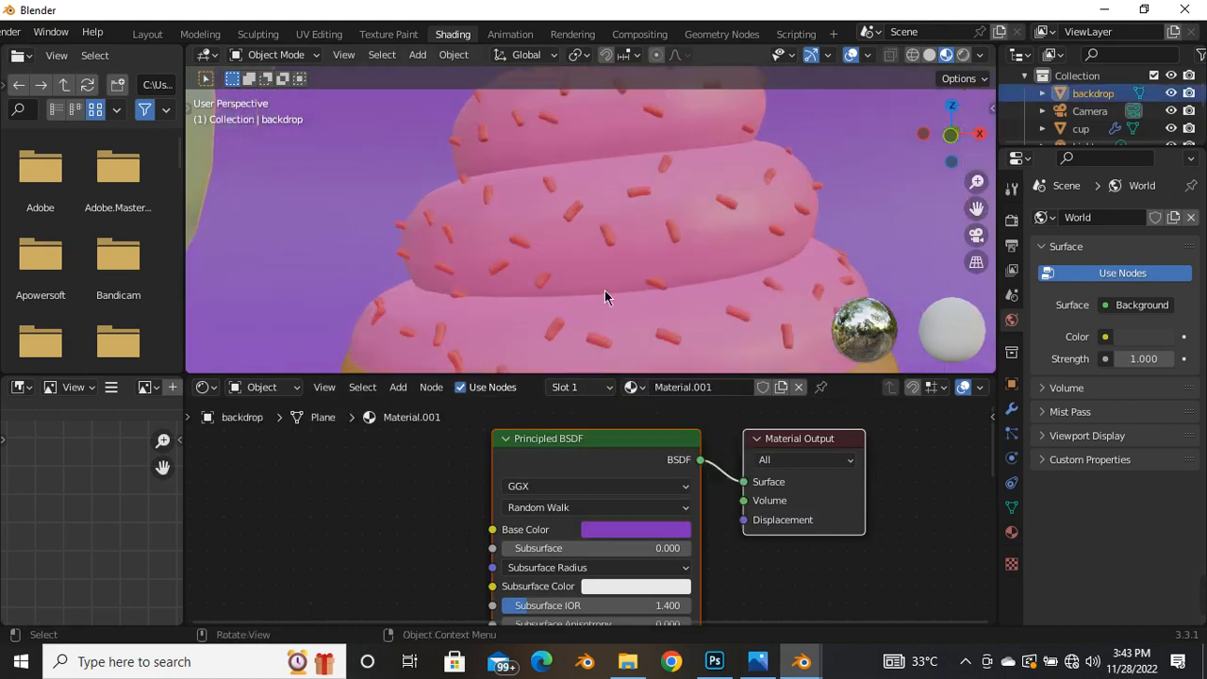
scroll(604, 292, up, 3)
scroll(540, 275, down, 7)
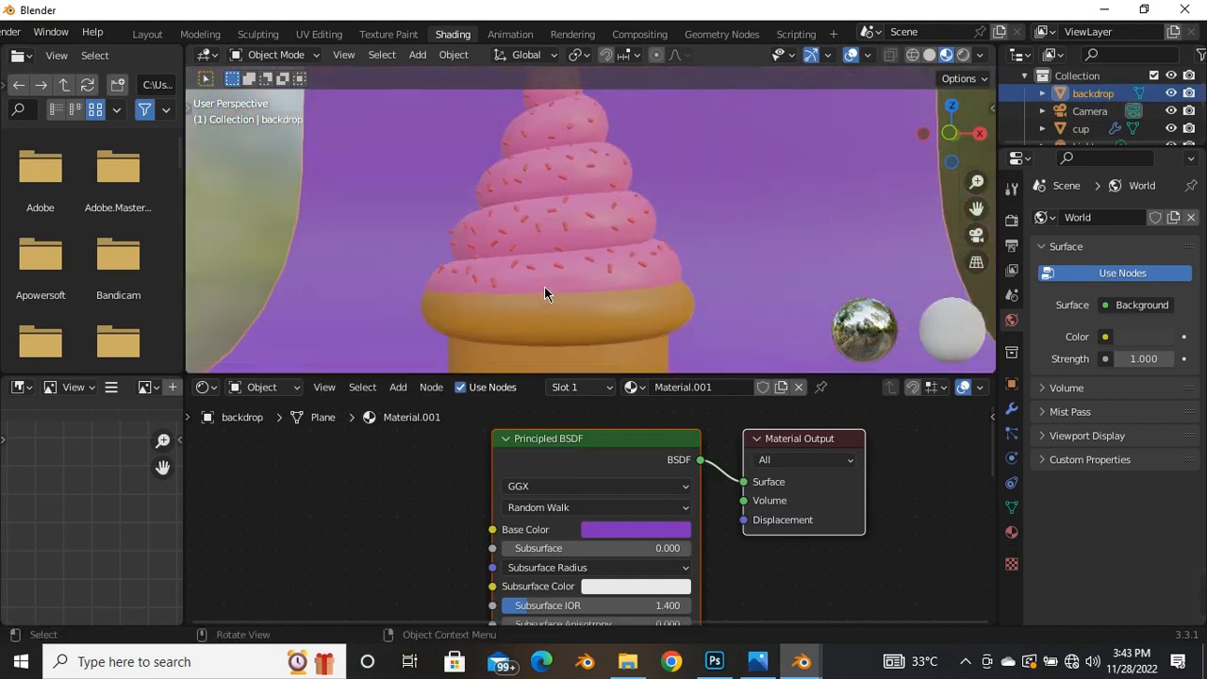
Set the roughness of the cup's material to 0.600
scroll(544, 285, down, 4)
scroll(510, 293, down, 5)
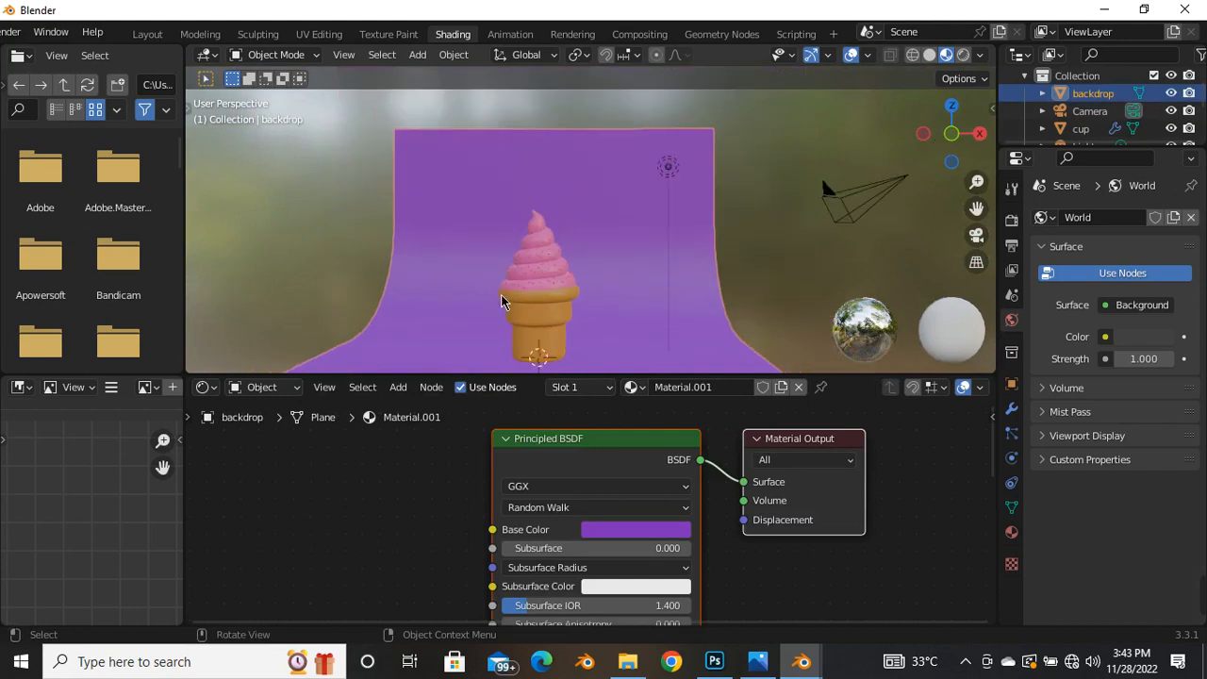
scroll(509, 279, up, 6)
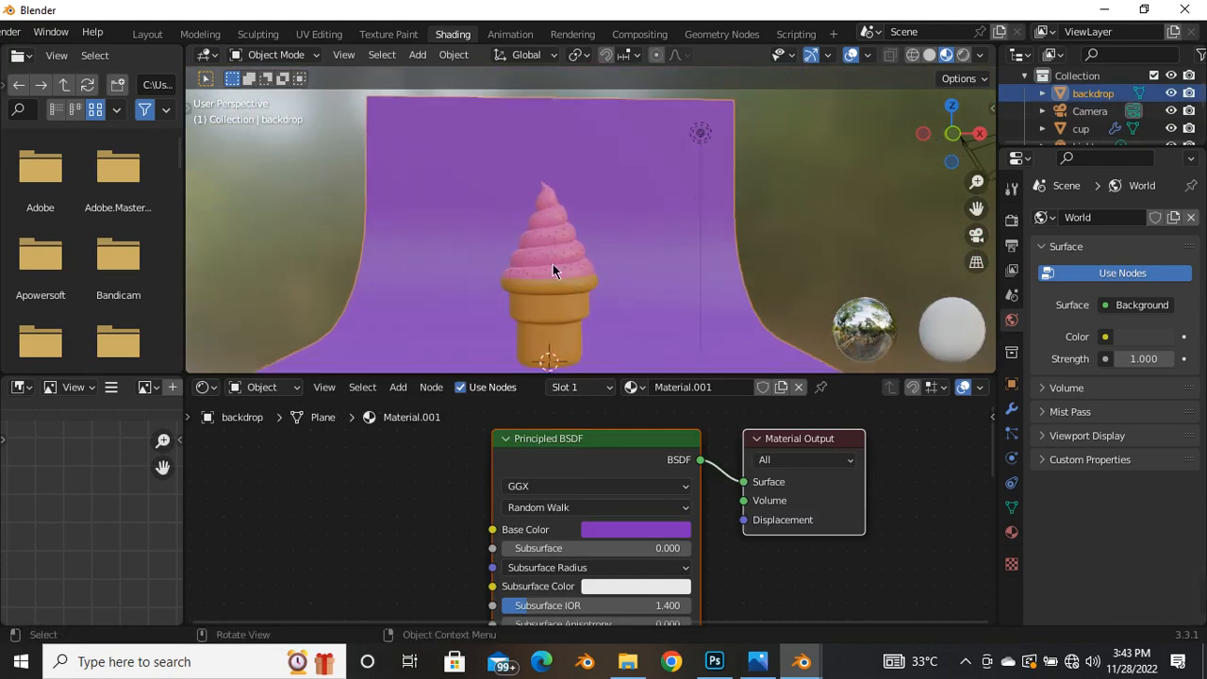
scroll(580, 284, down, 4)
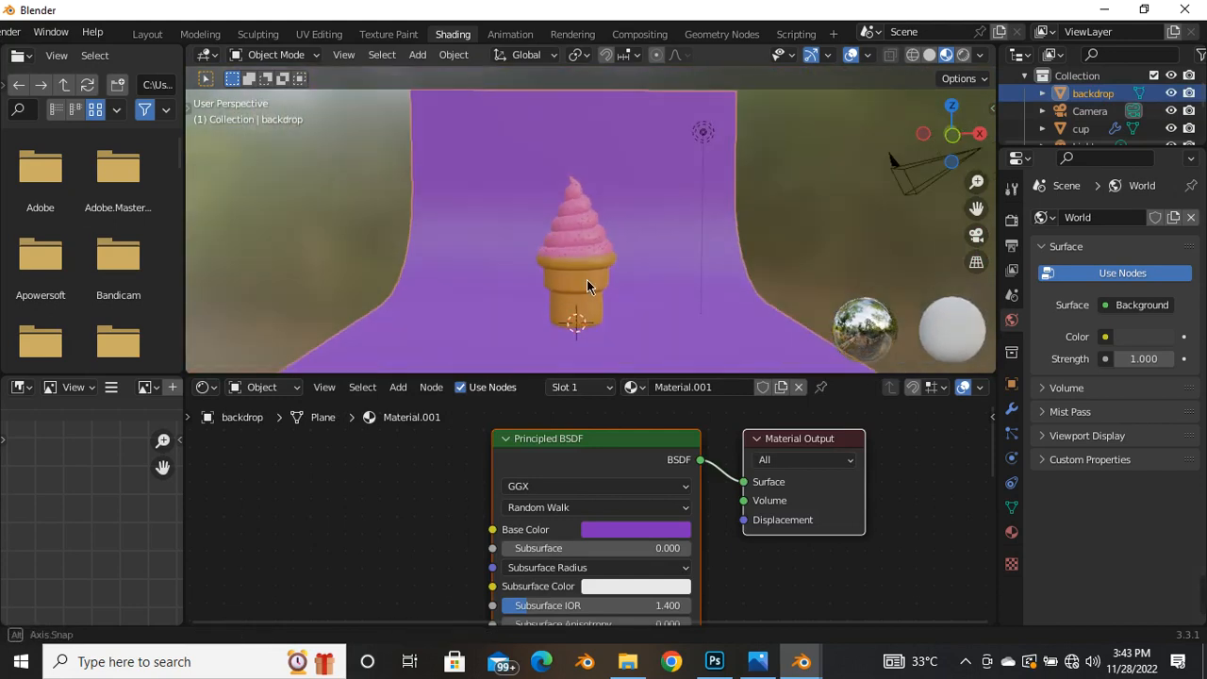
scroll(504, 218, up, 3)
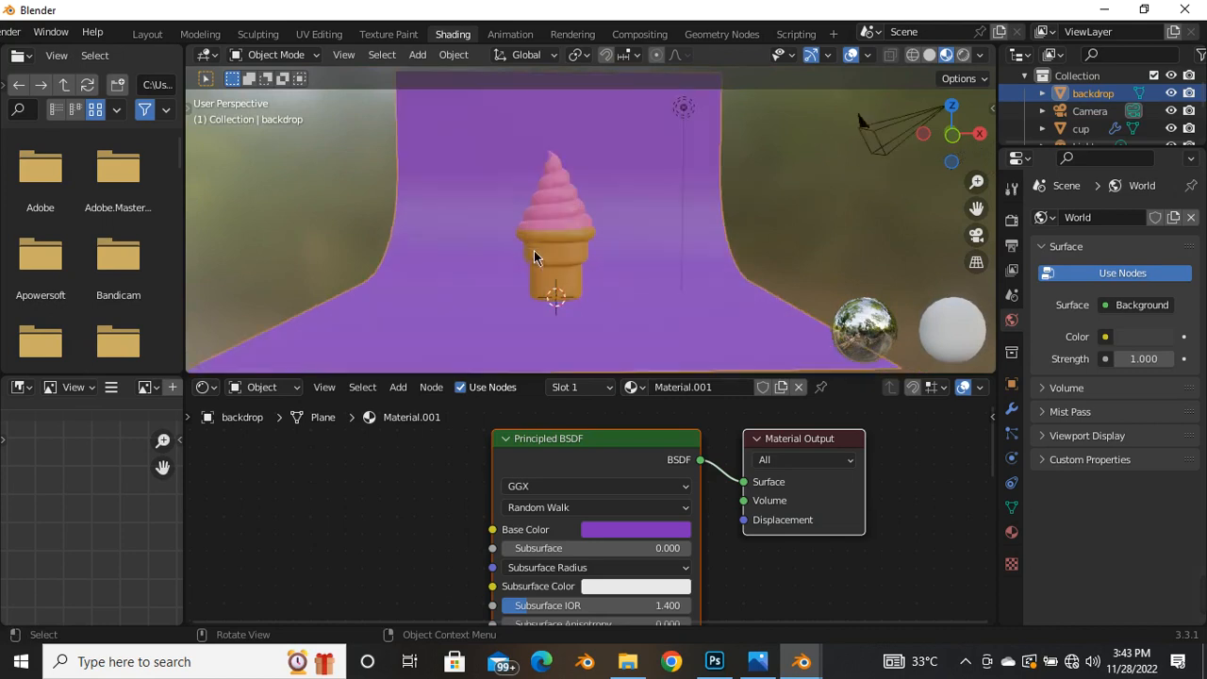
click(567, 270)
middle_drag(739, 547, 720, 477)
middle_drag(777, 598, 779, 519)
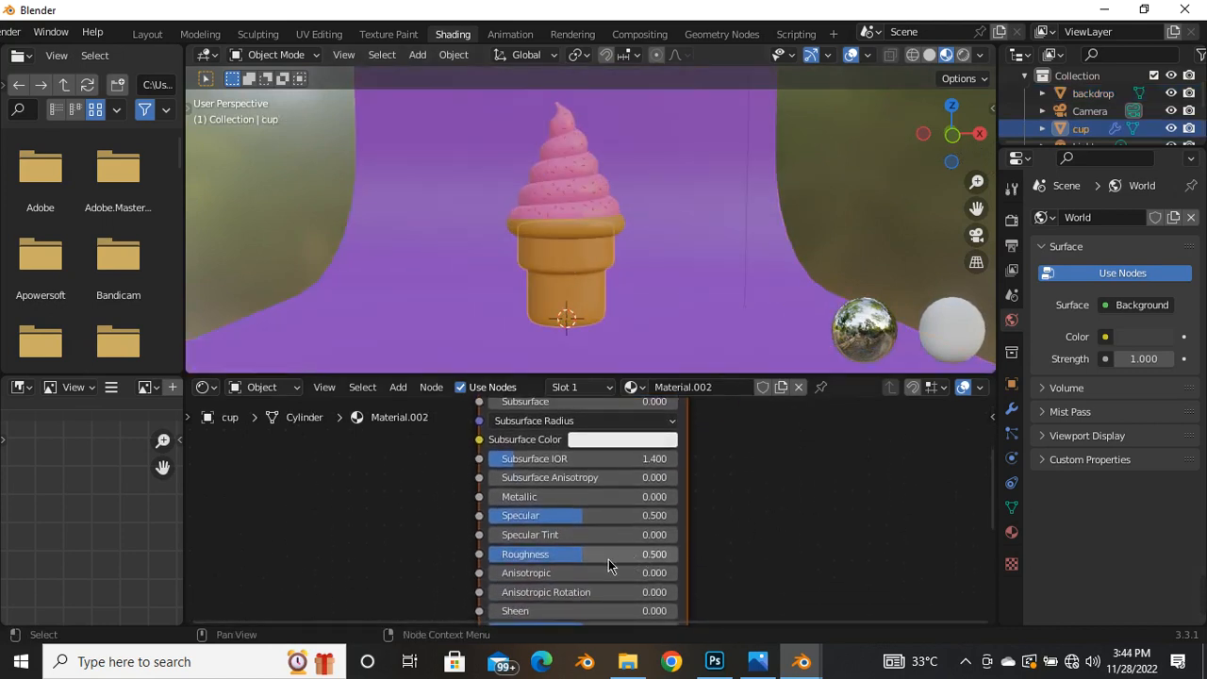
drag(587, 554, 601, 554)
scroll(575, 249, up, 2)
scroll(575, 242, up, 2)
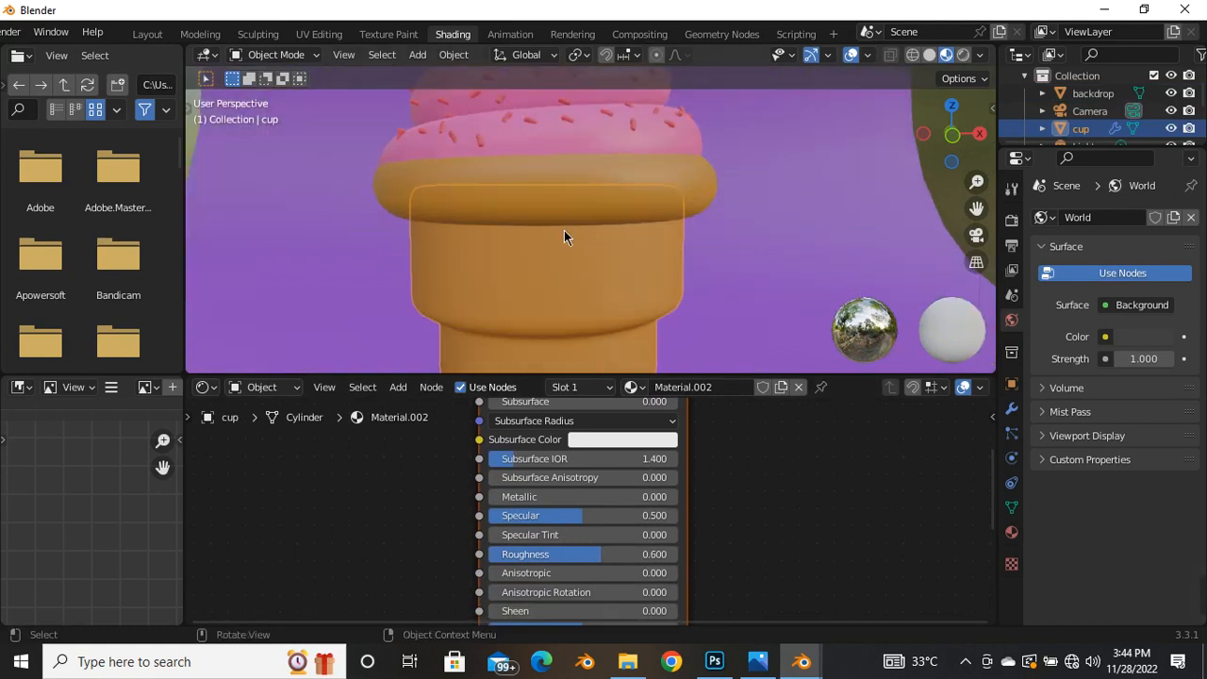
Set the specular value to 0.636 for the sprinkles' material and 0.568 for the spiral's material
scroll(564, 230, down, 4)
scroll(597, 190, up, 5)
click(596, 251)
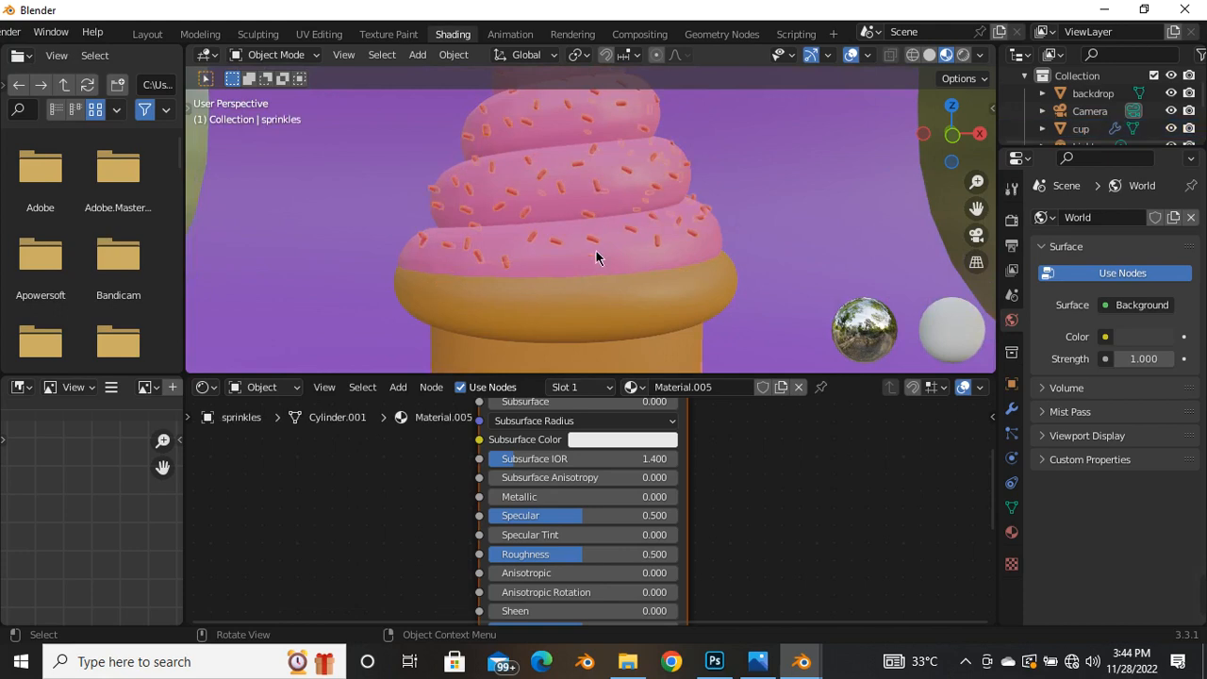
drag(542, 515, 558, 515)
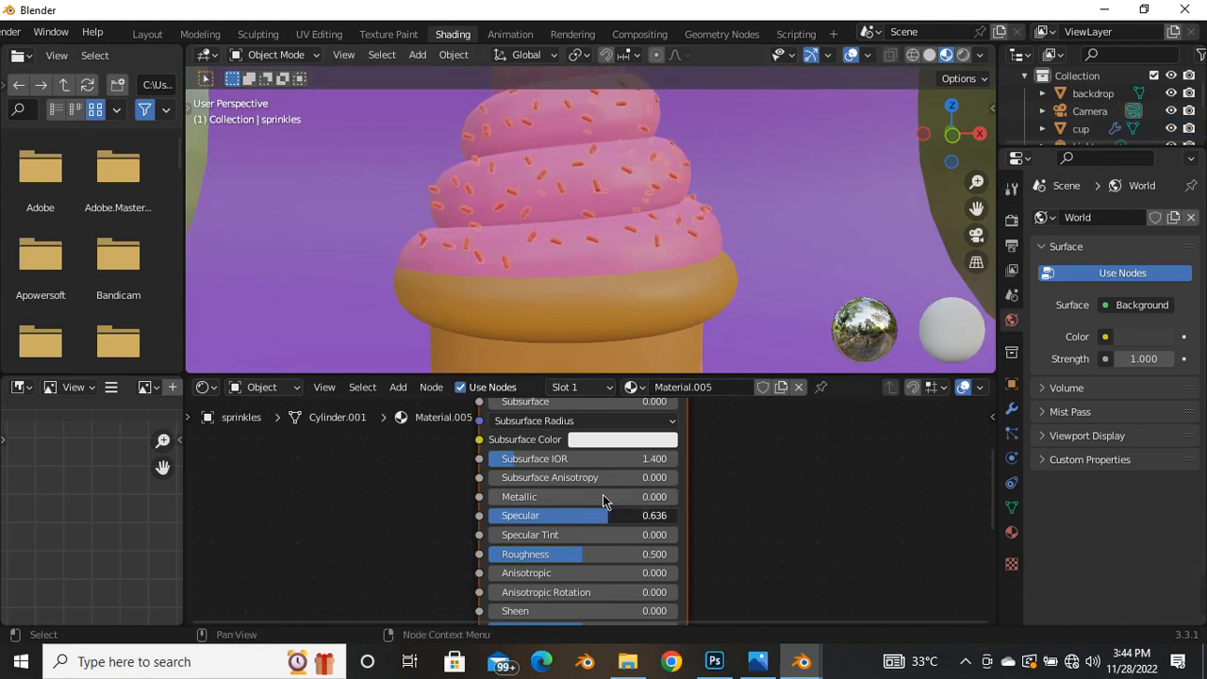
click(609, 255)
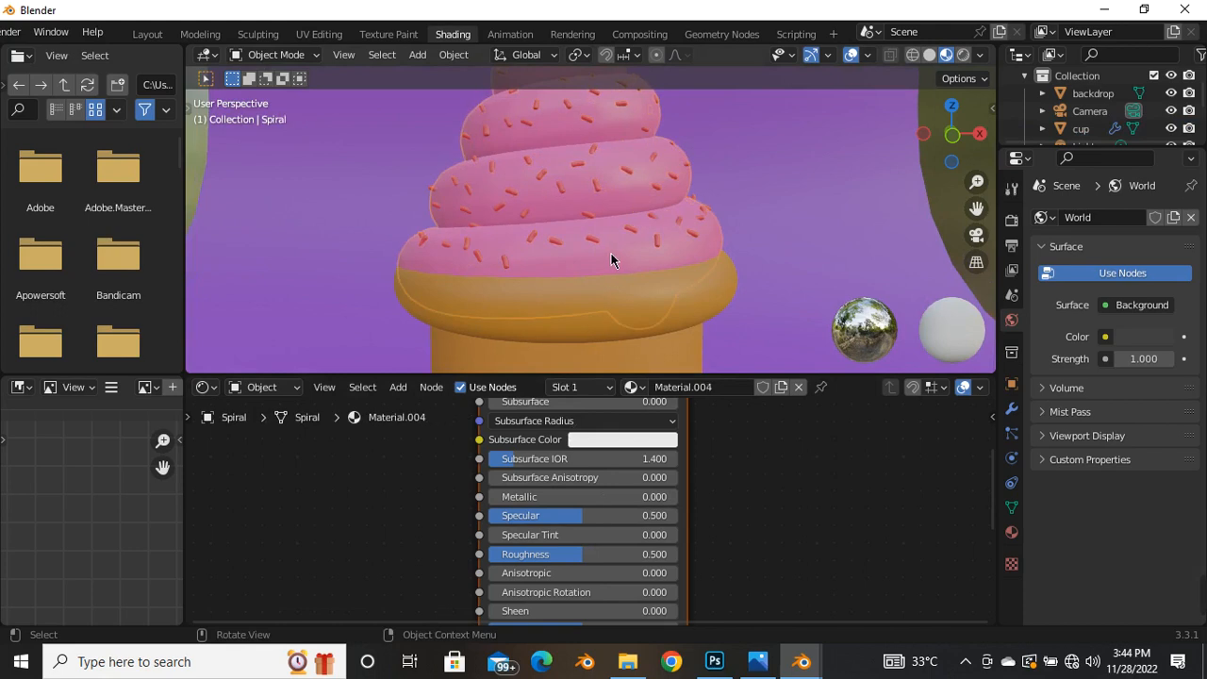
drag(578, 515, 727, 525)
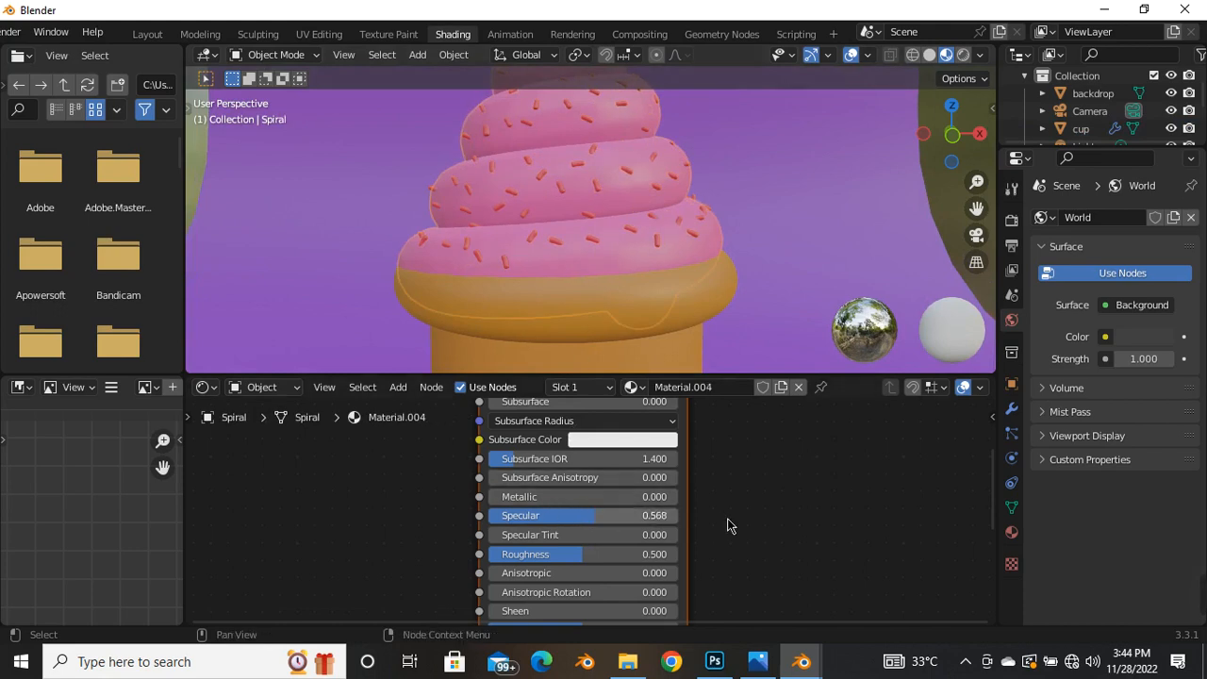
Set the backdrop material's specular to 0.150 and its roughness to 0.523
scroll(698, 330, down, 5)
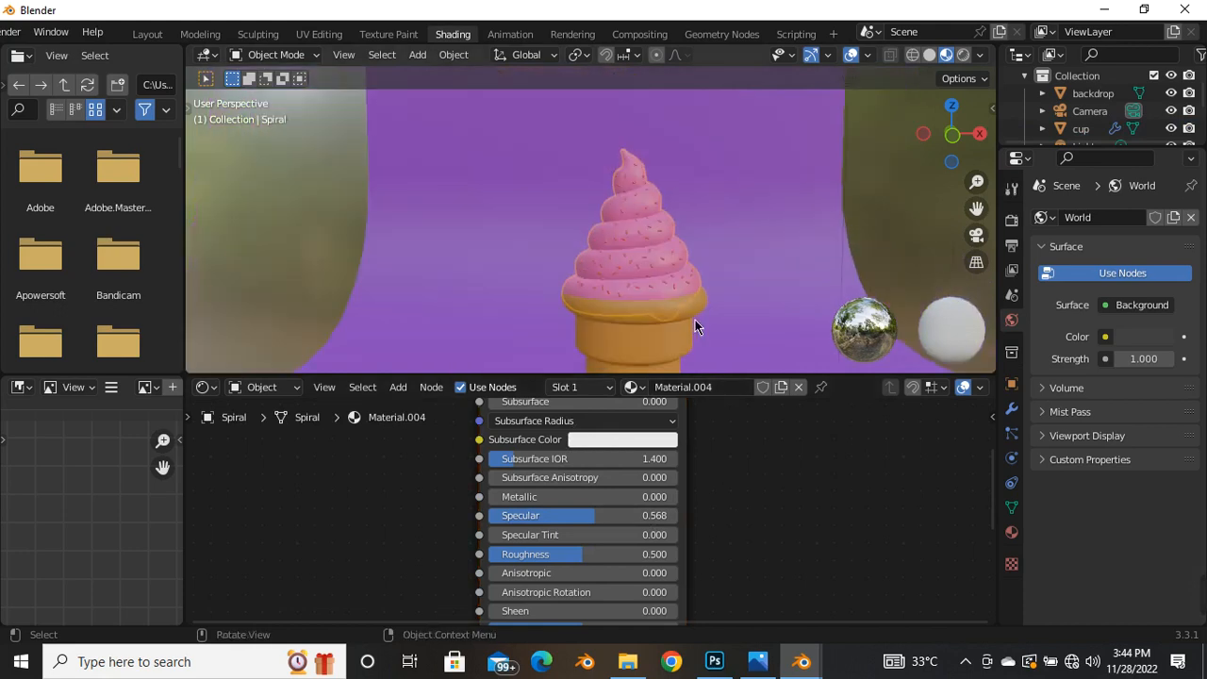
click(701, 207)
drag(583, 515, 520, 515)
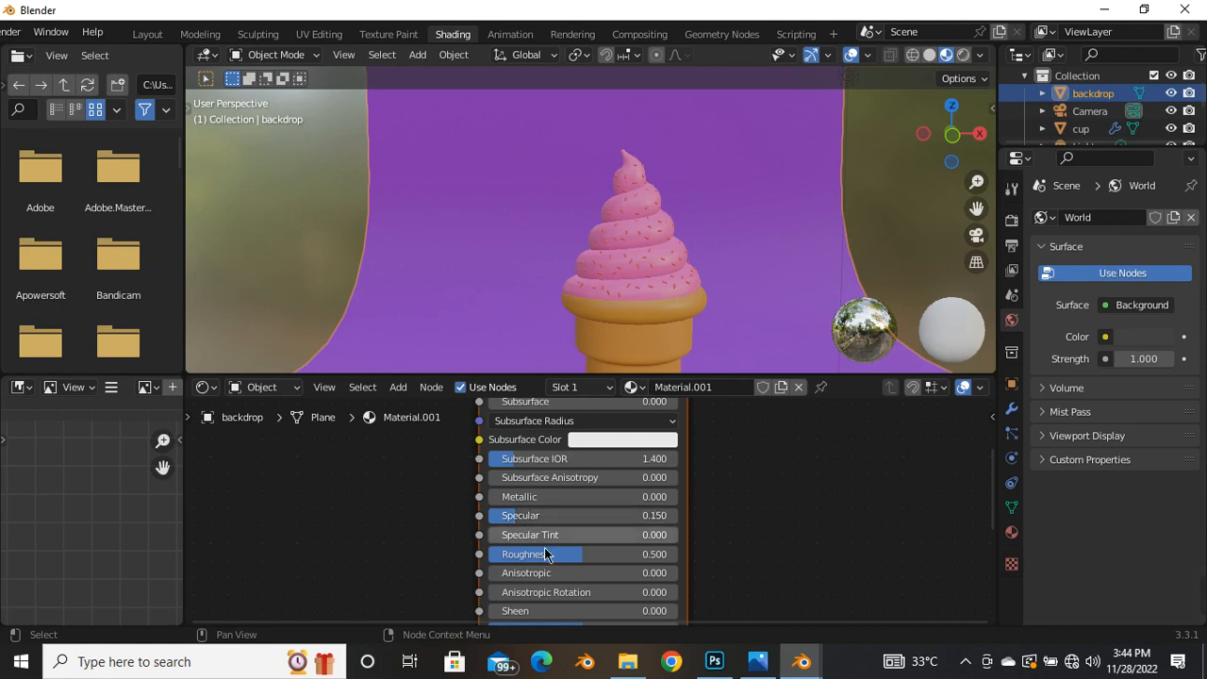
drag(549, 555, 559, 547)
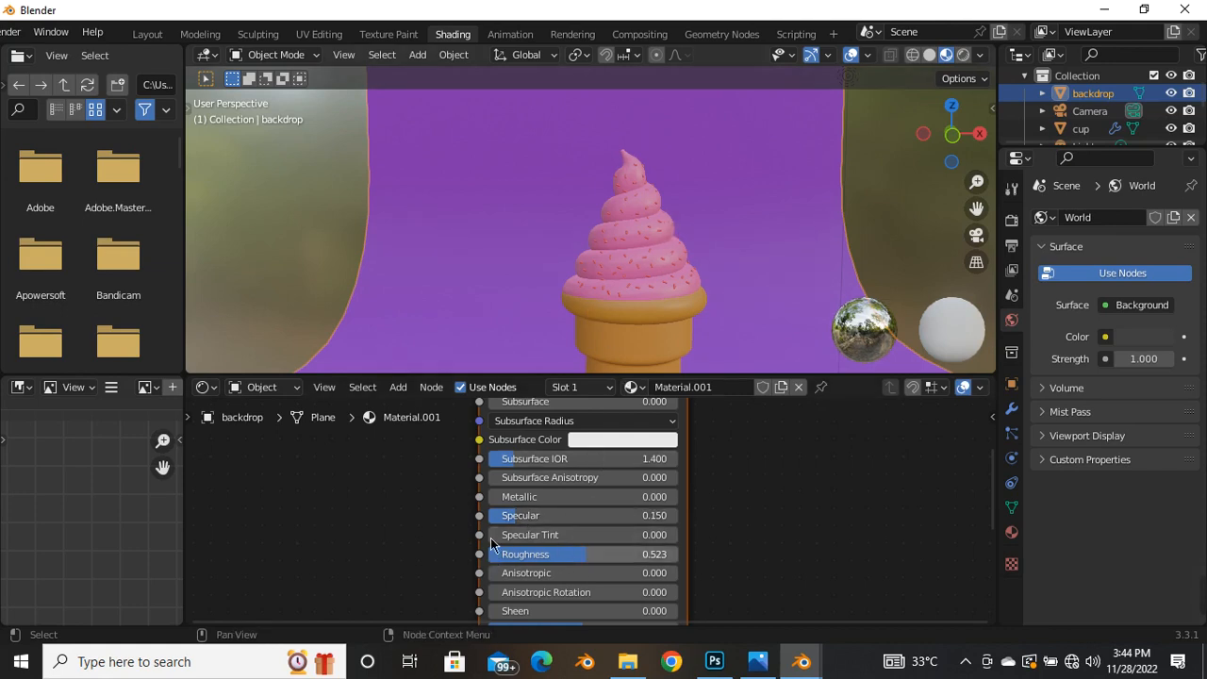
scroll(657, 261, down, 5)
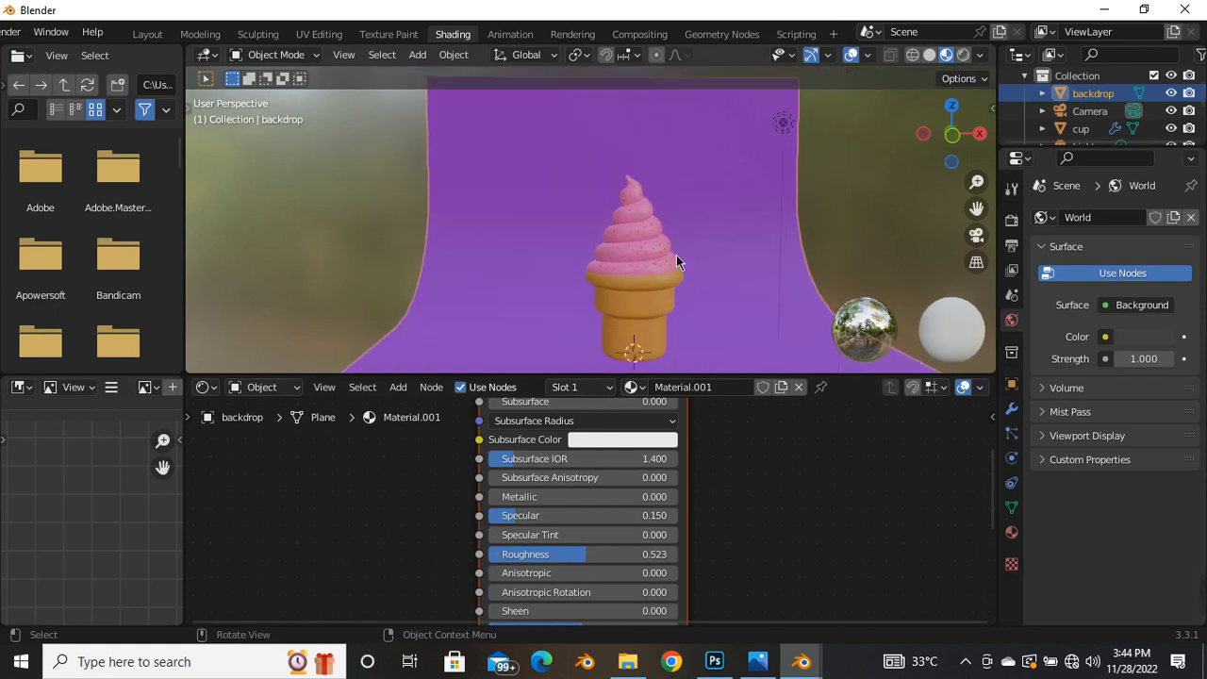
middle_drag(722, 296, 642, 243)
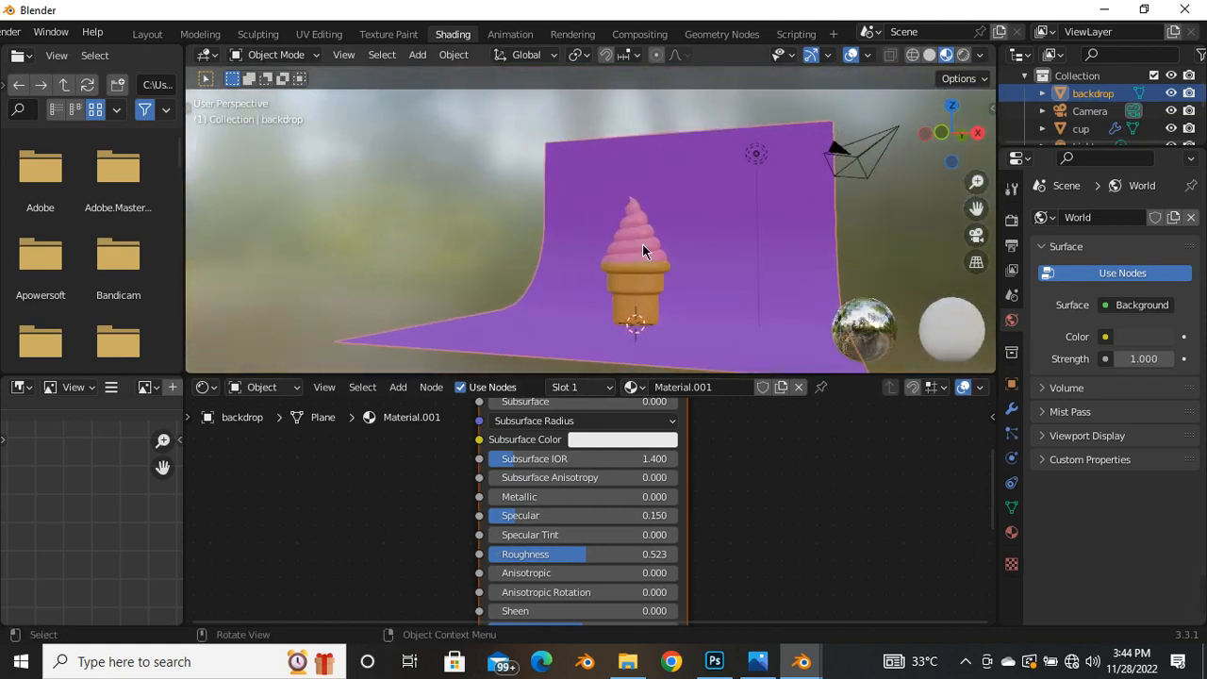
Switch to the Layout workspace and set the viewport shading to Rendered
click(149, 34)
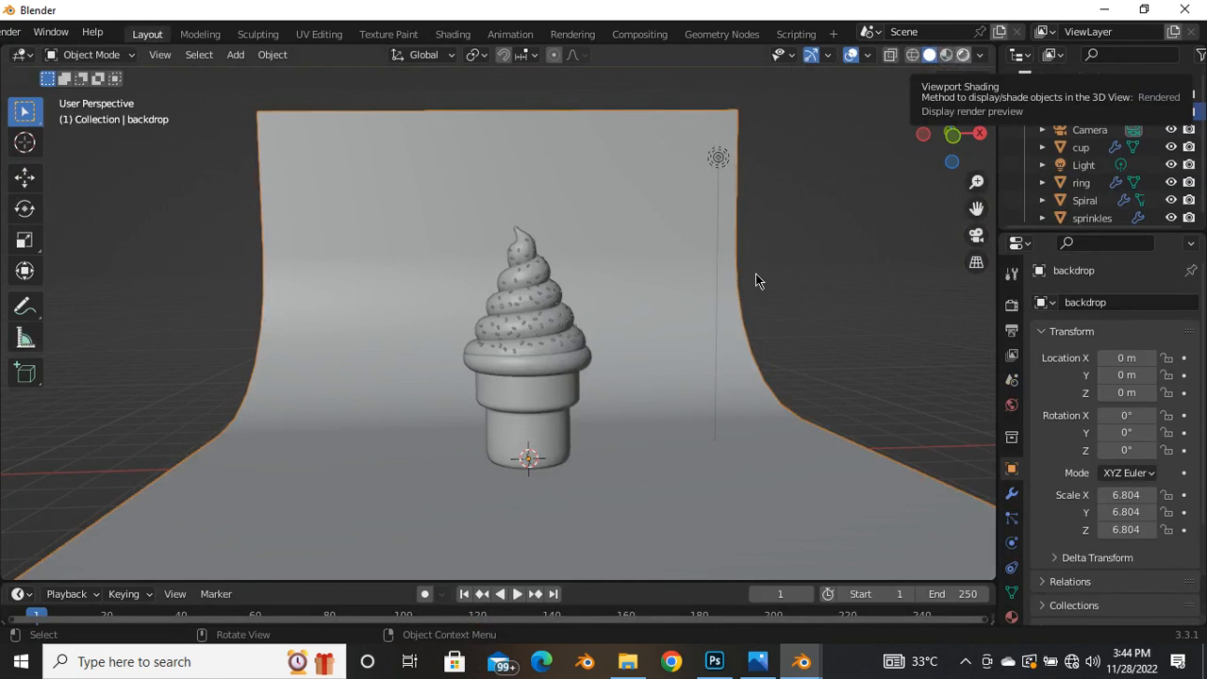
key(z)
scroll(549, 248, down, 3)
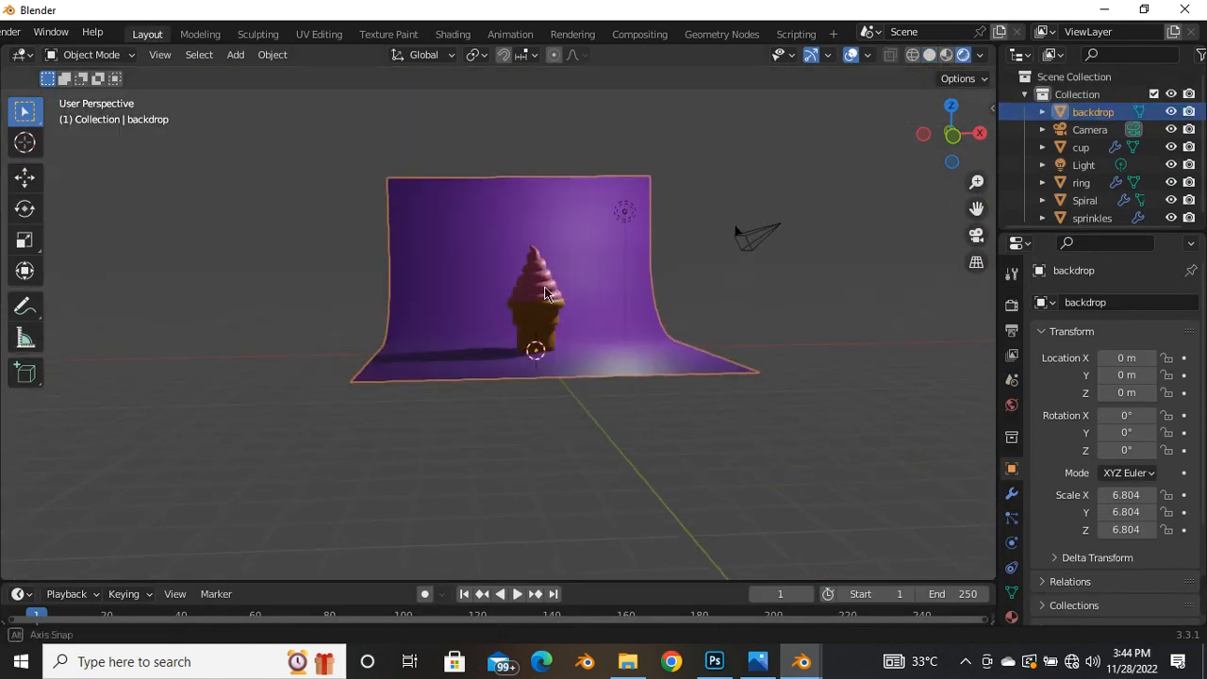
Examine the lighting and shadow on the rendered ice cream cone and backdrop from several angles
middle_drag(545, 293, 533, 301)
scroll(521, 302, up, 5)
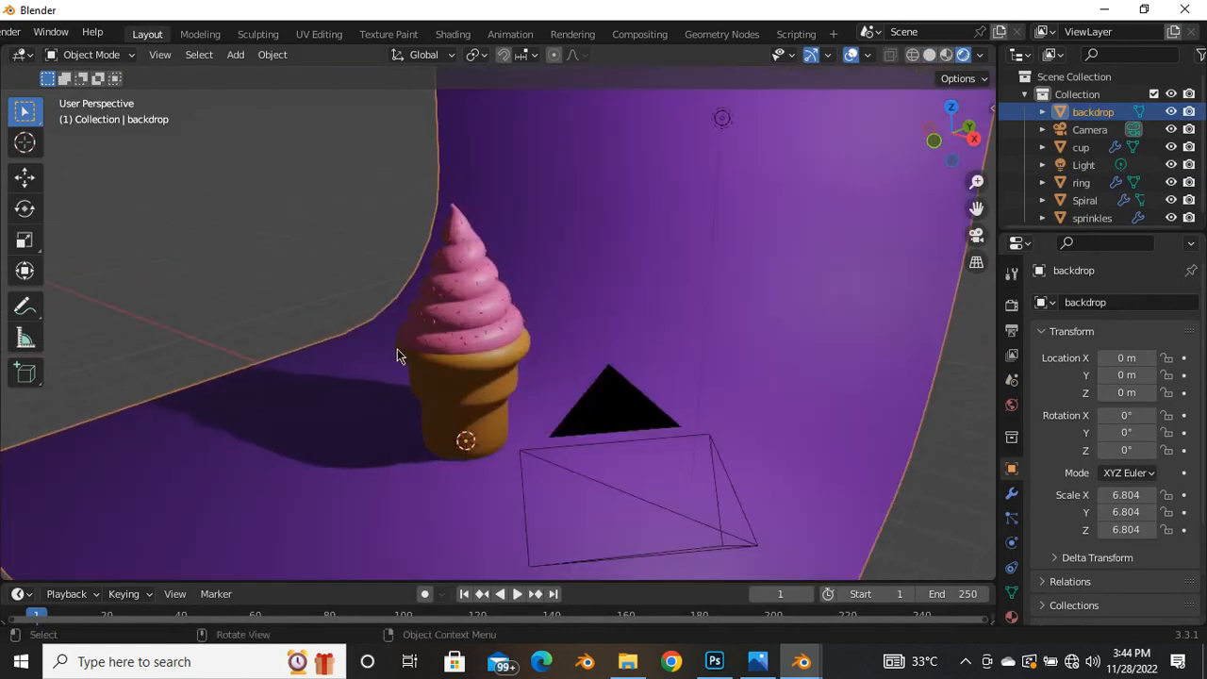
mouse_move(397, 349)
middle_down()
mouse_move(335, 348)
mouse_move(330, 327)
mouse_move(363, 334)
mouse_move(482, 283)
mouse_move(592, 291)
mouse_move(563, 270)
middle_up()
scroll(315, 332, down, 5)
scroll(542, 289, down, 4)
scroll(582, 294, up, 3)
middle_drag(434, 334, 450, 321)
scroll(546, 309, up, 3)
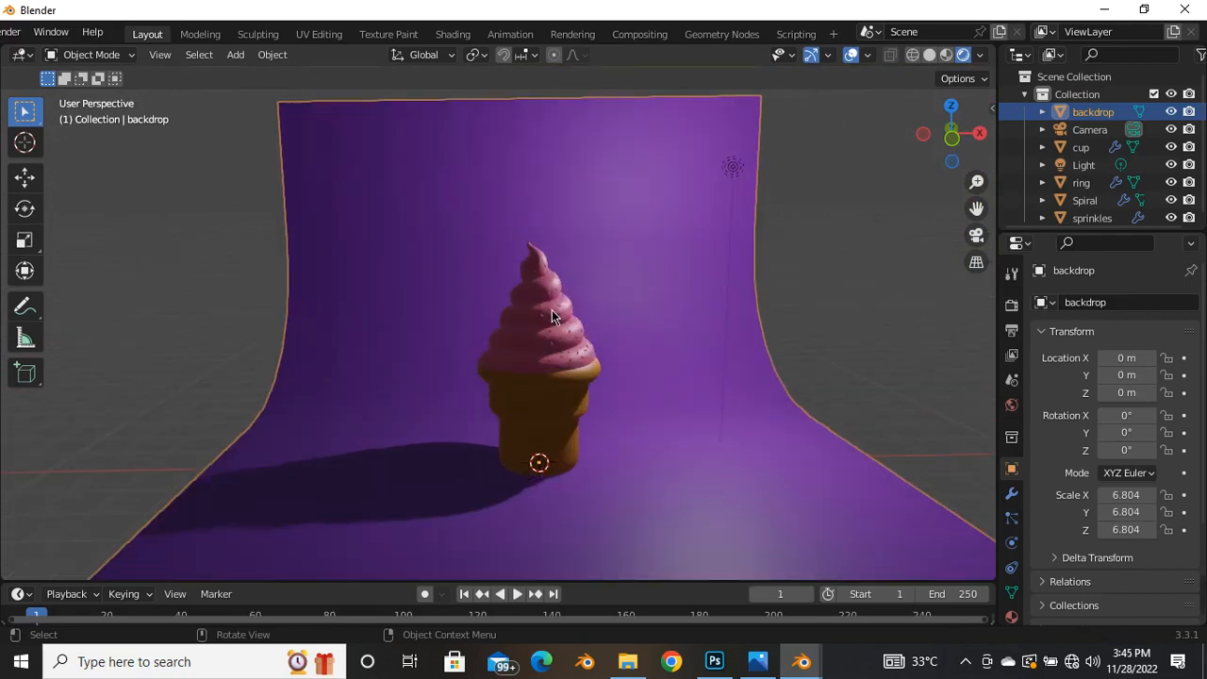
Select the camera and check its framing of the ice cream cone through the camera view
scroll(552, 309, down, 4)
click(816, 283)
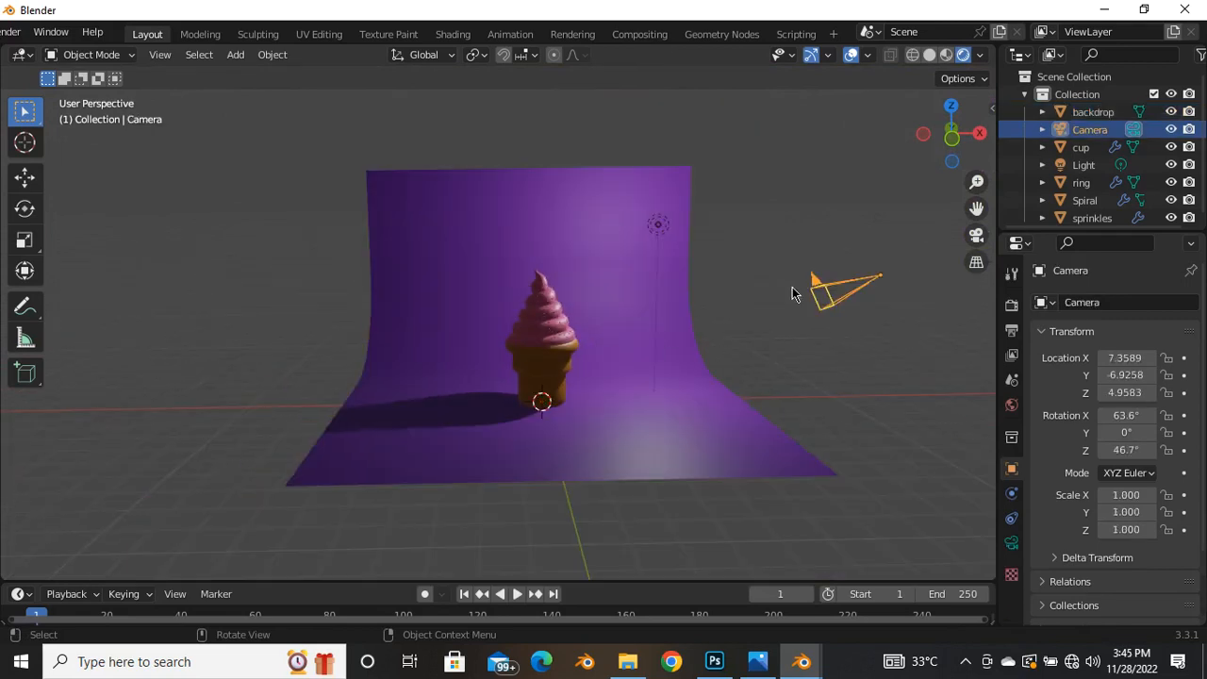
click(977, 237)
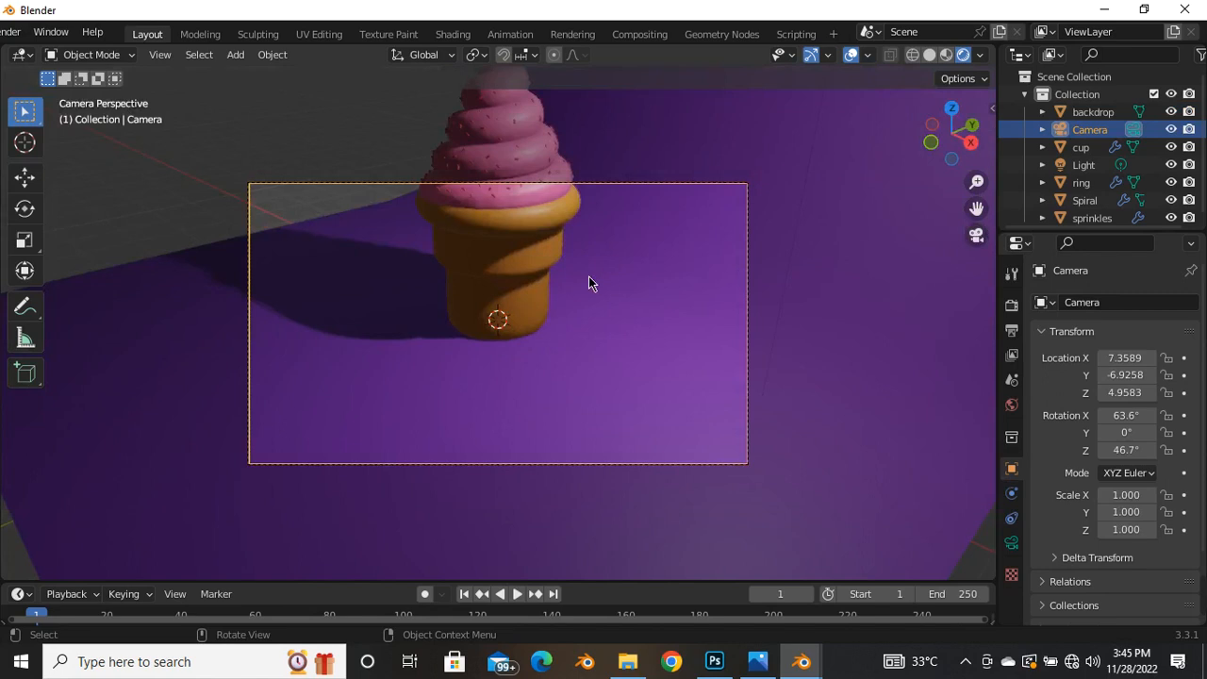
scroll(578, 317, down, 4)
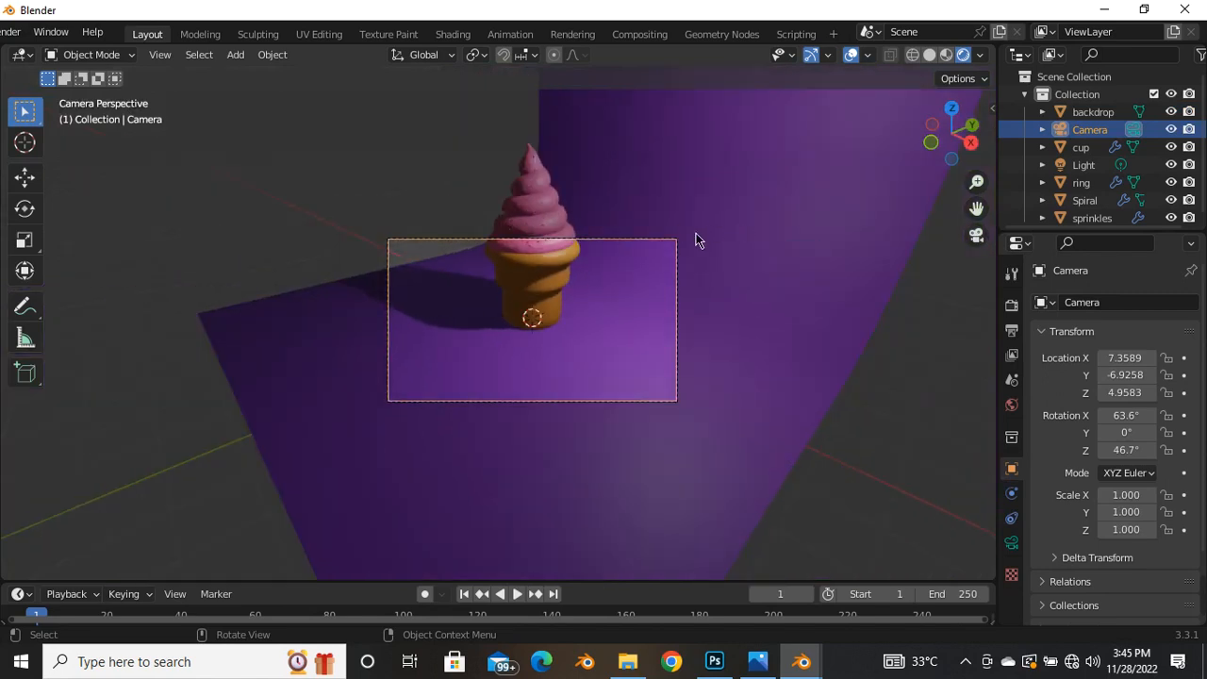
key(KP_0)
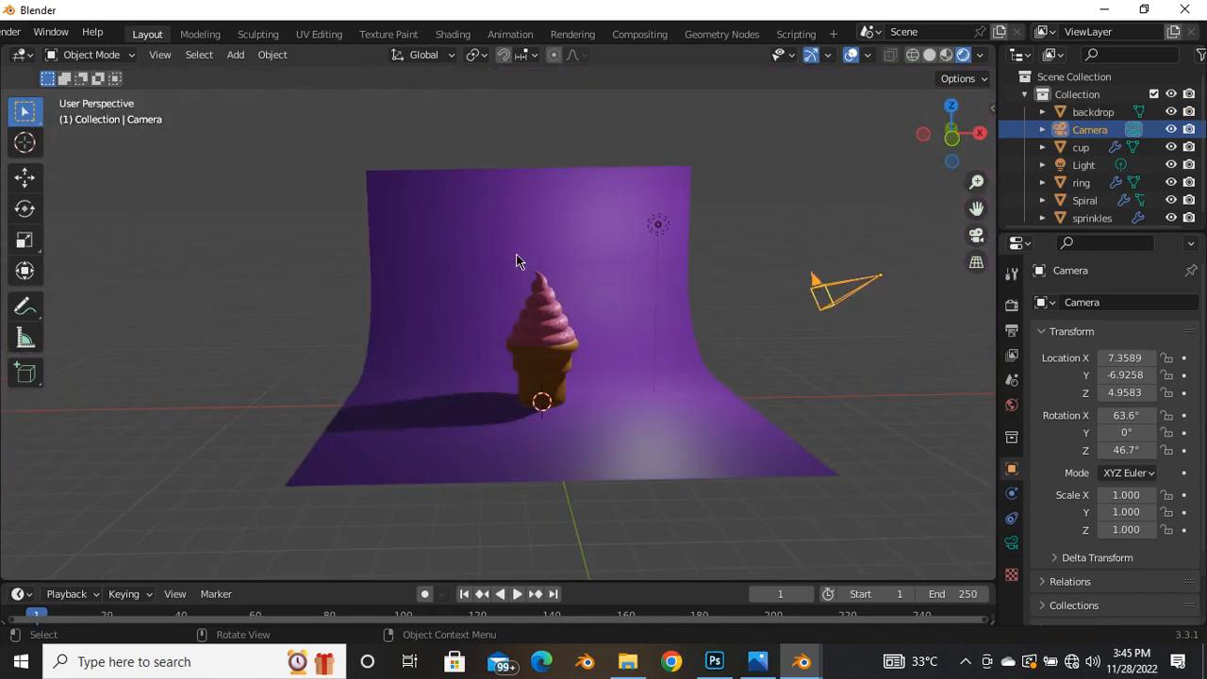
scroll(516, 253, down, 4)
scroll(567, 304, up, 2)
key(KP_0)
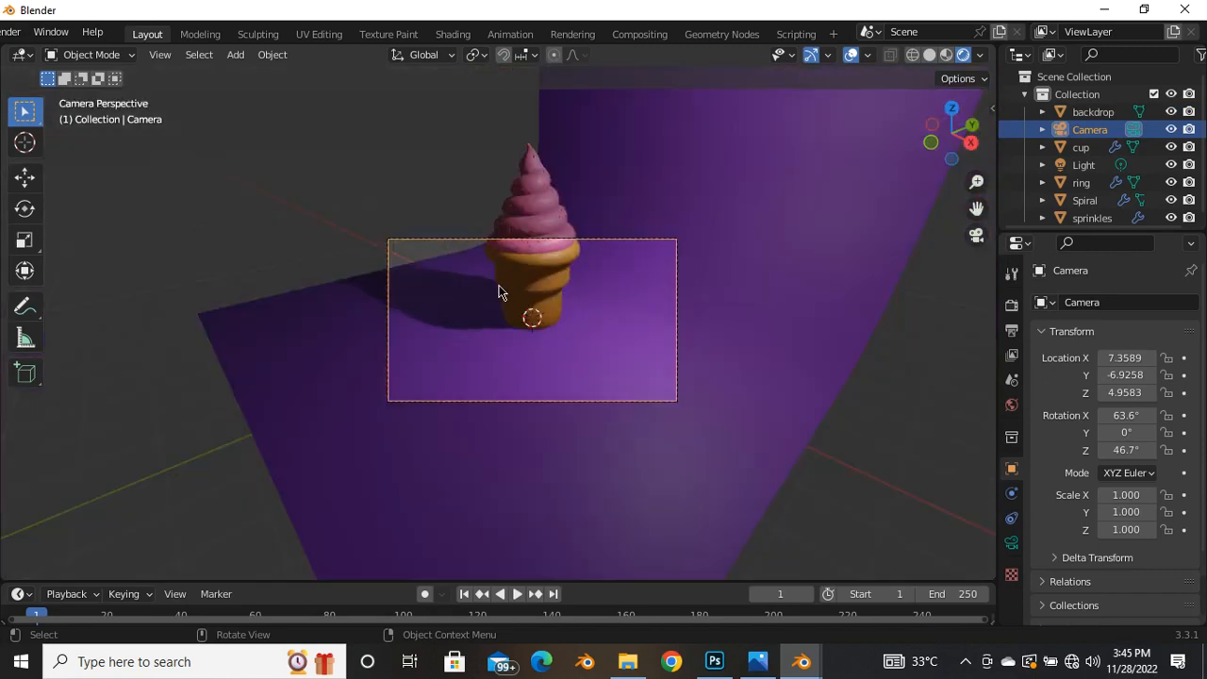
key(KP_0)
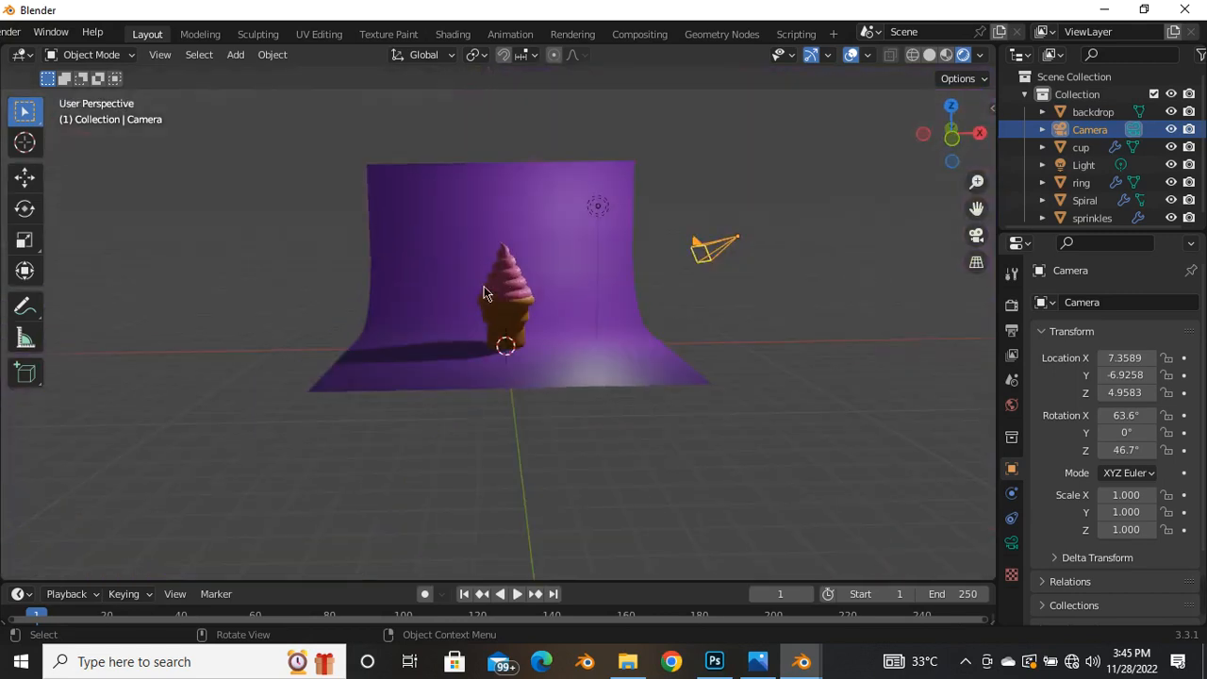
Face the ice cream cone from the front and align the active camera to that view
scroll(515, 274, up, 4)
scroll(515, 270, down, 4)
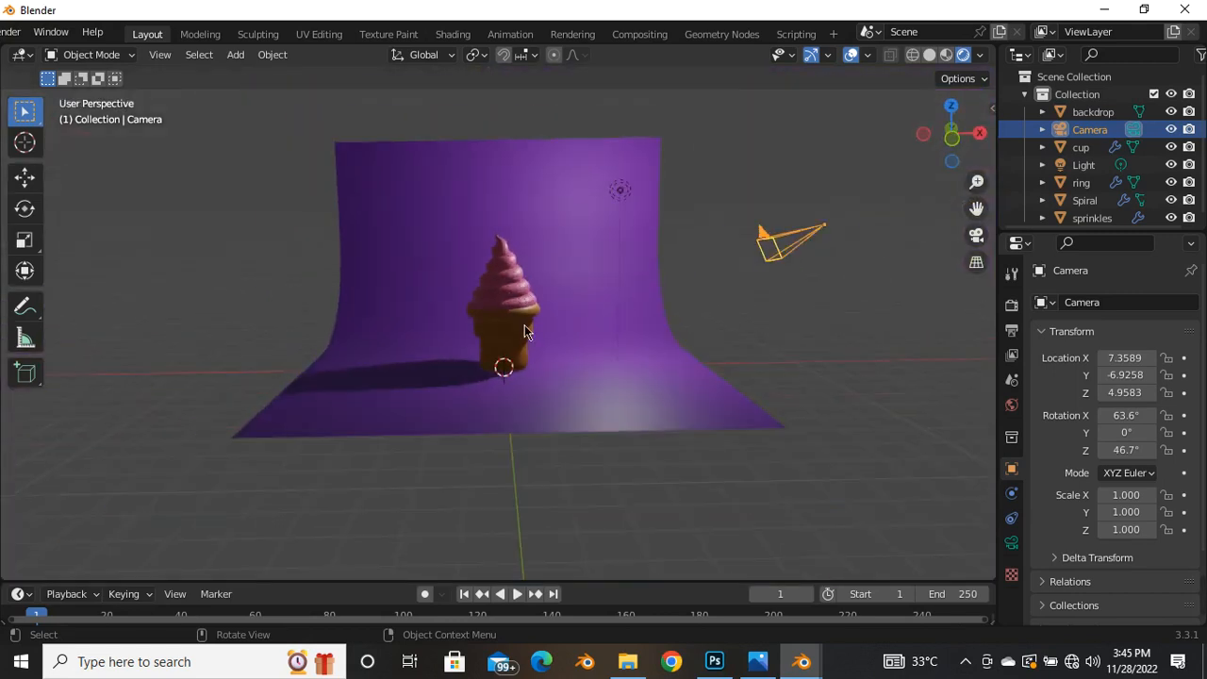
scroll(456, 278, up, 4)
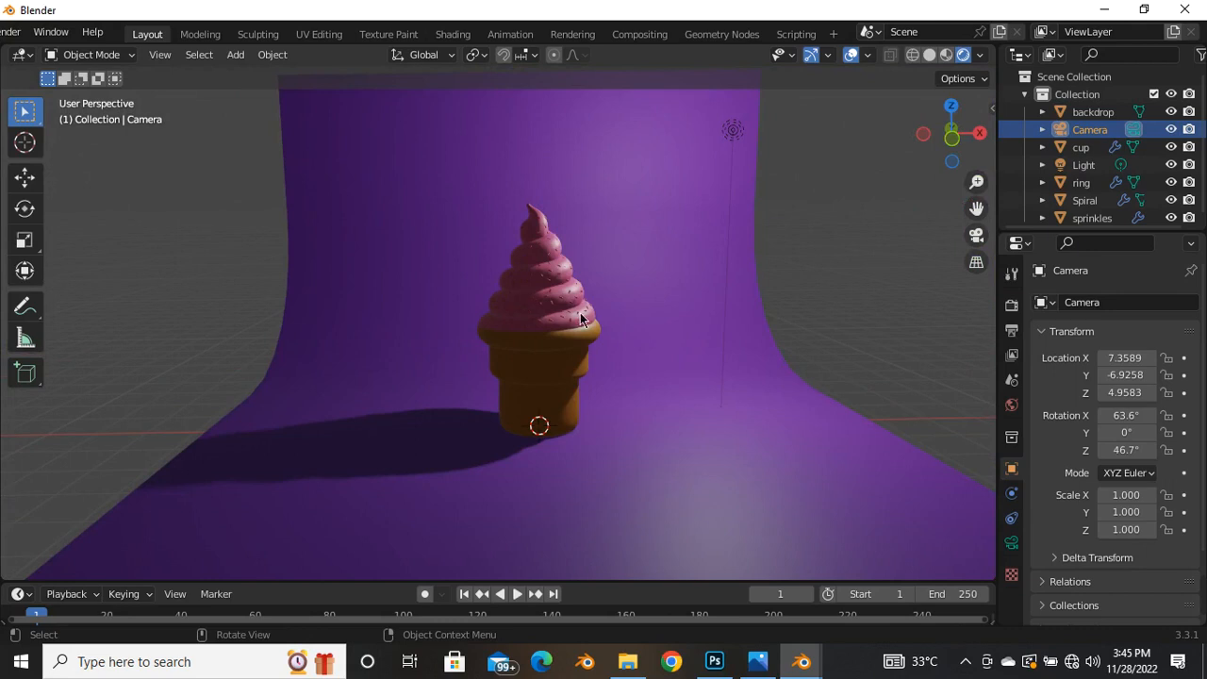
middle_drag(561, 377, 596, 299)
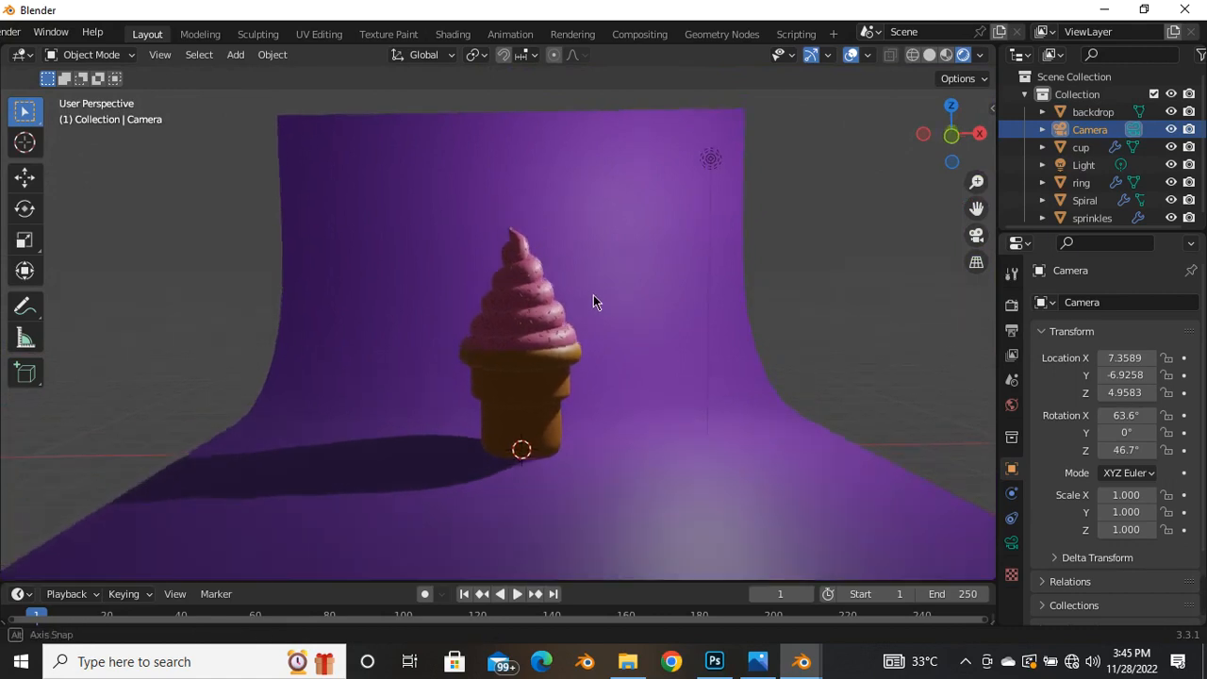
middle_drag(407, 250, 419, 249)
key(ctrl)
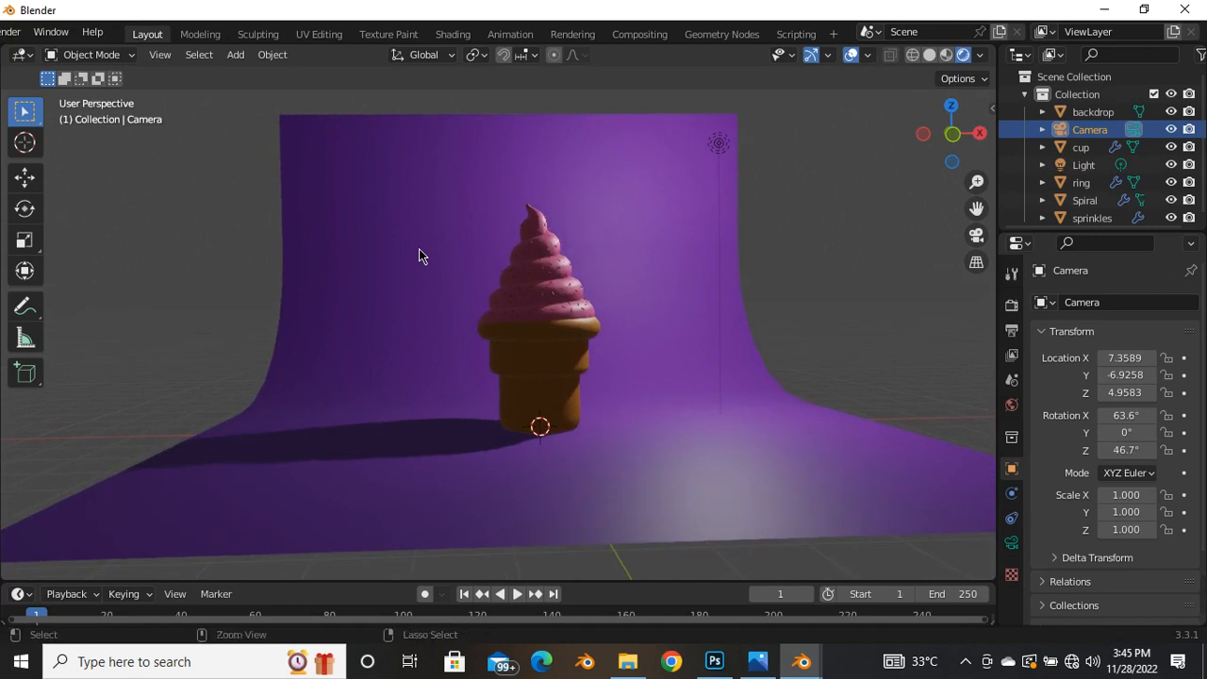
key(ctrl+alt+KP_0)
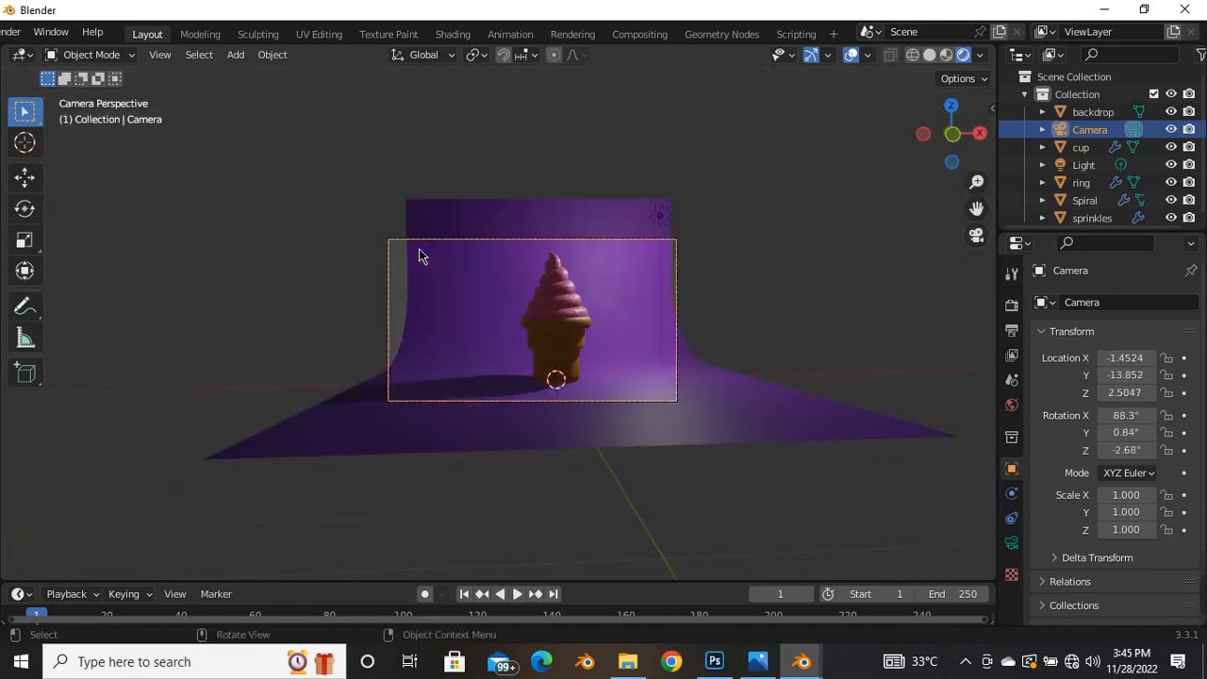
scroll(610, 266, up, 2)
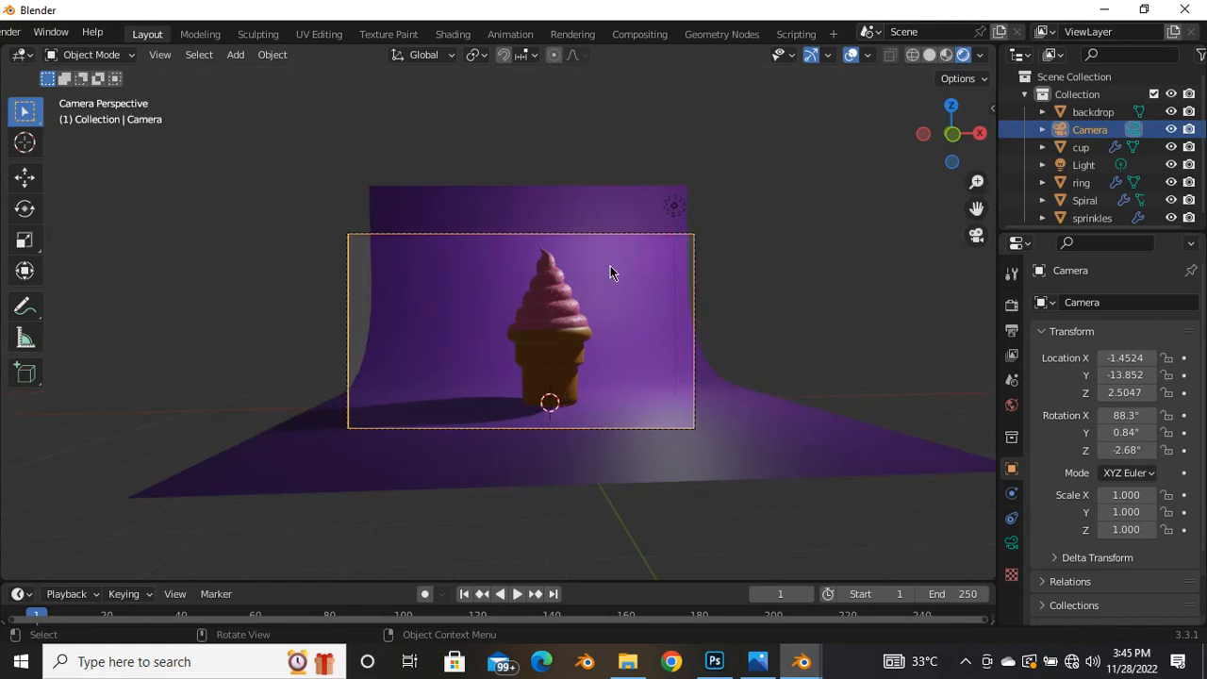
scroll(623, 298, up, 2)
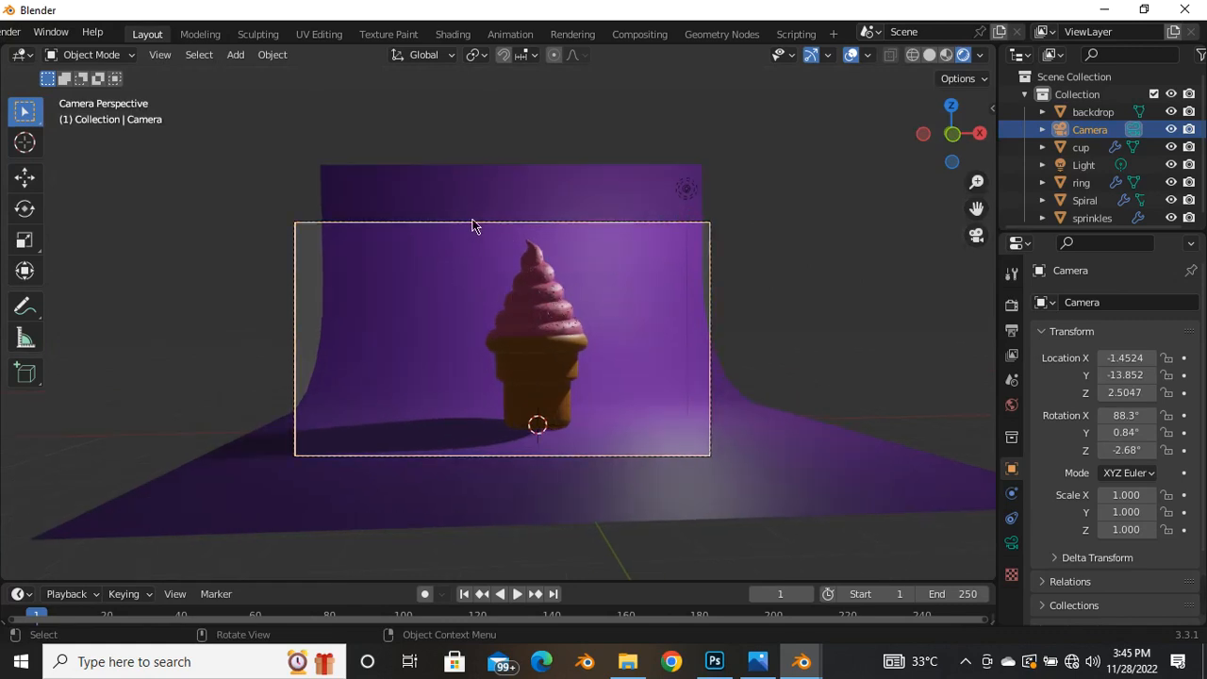
Move the camera about 0.561 m in X and 0.138 m in Y in view orientation to reframe the cone
key(g)
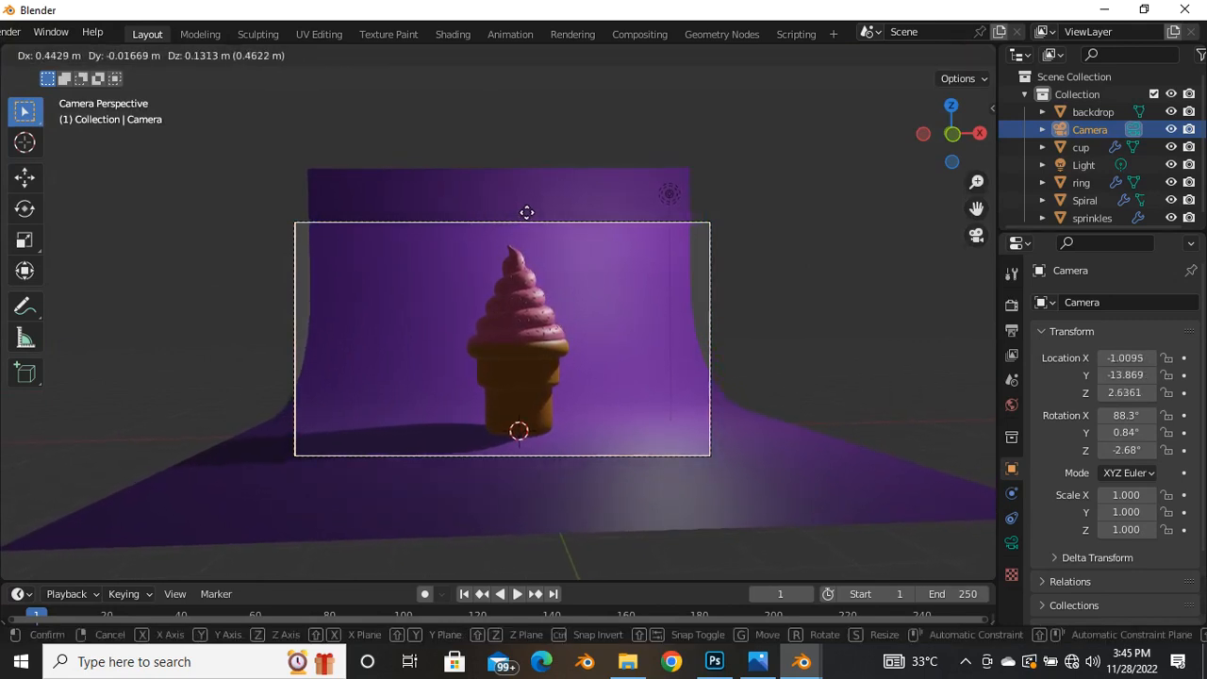
click(534, 212)
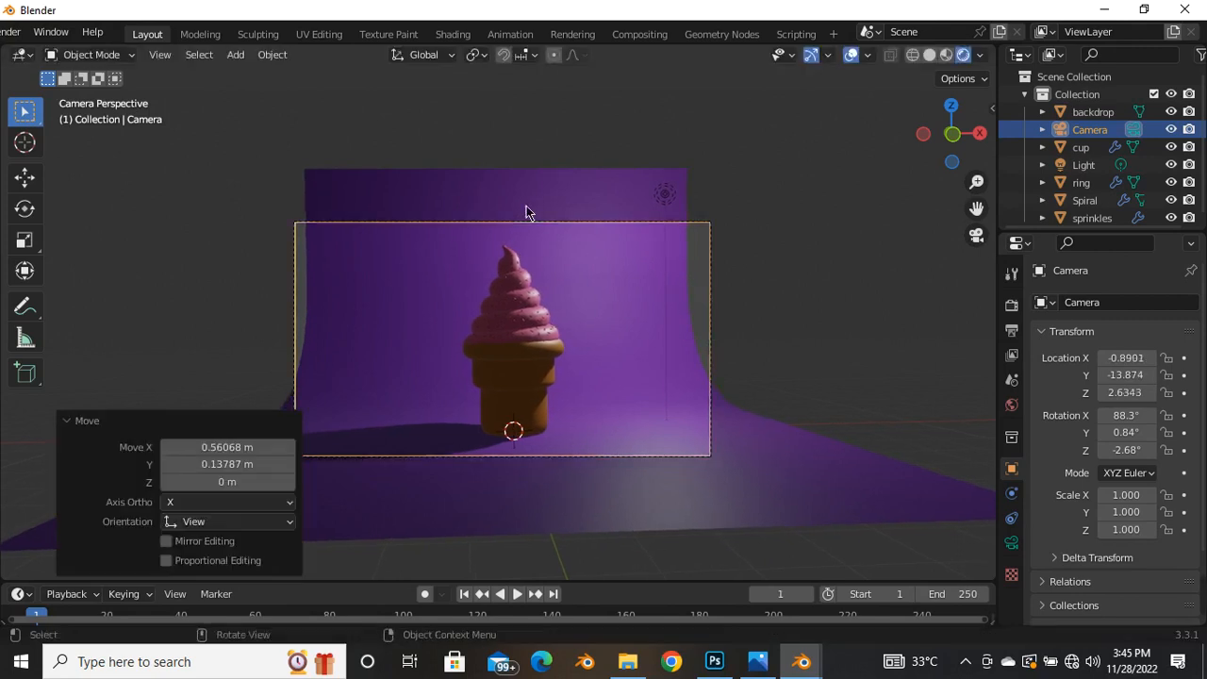
scroll(537, 229, up, 1)
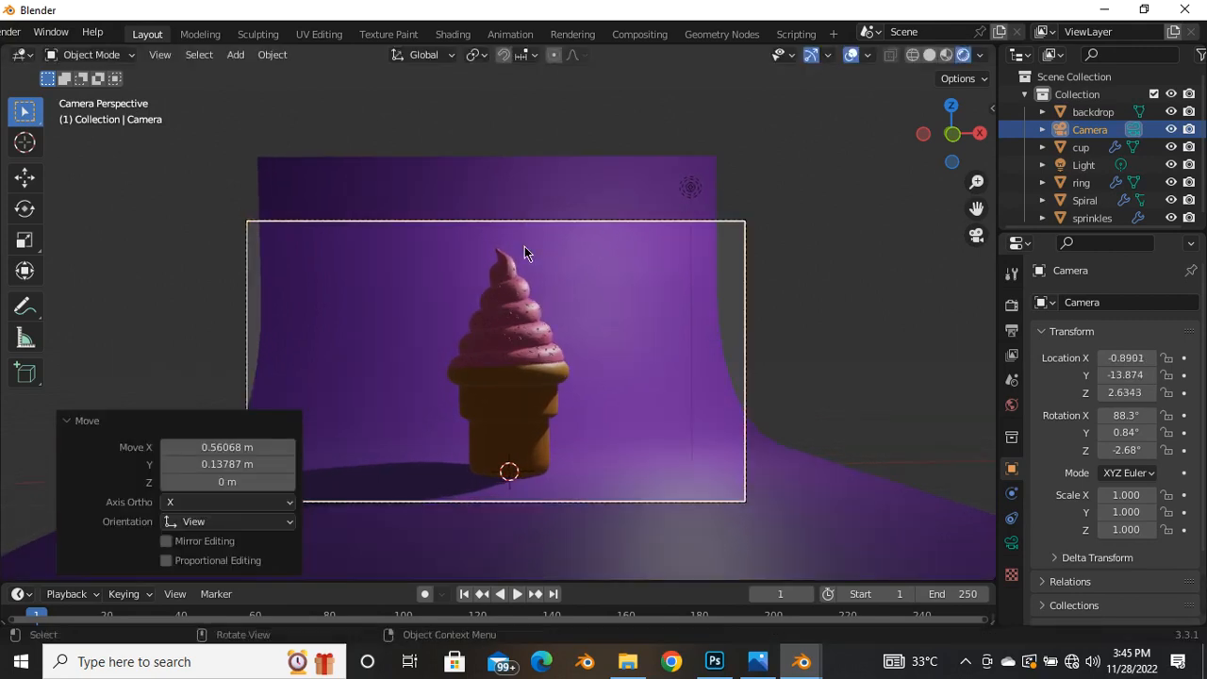
Widen the backdrop by scaling it to about 1.238 along the global X axis
scroll(533, 238, down, 1)
click(518, 202)
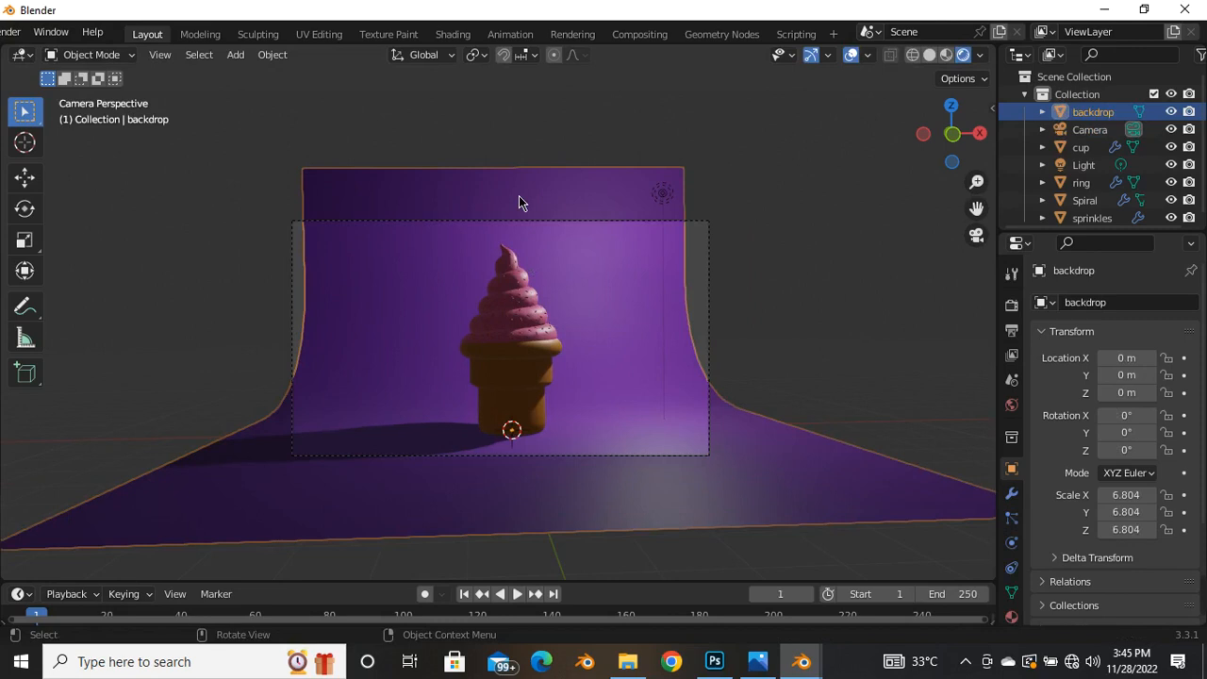
key(s)
key(x)
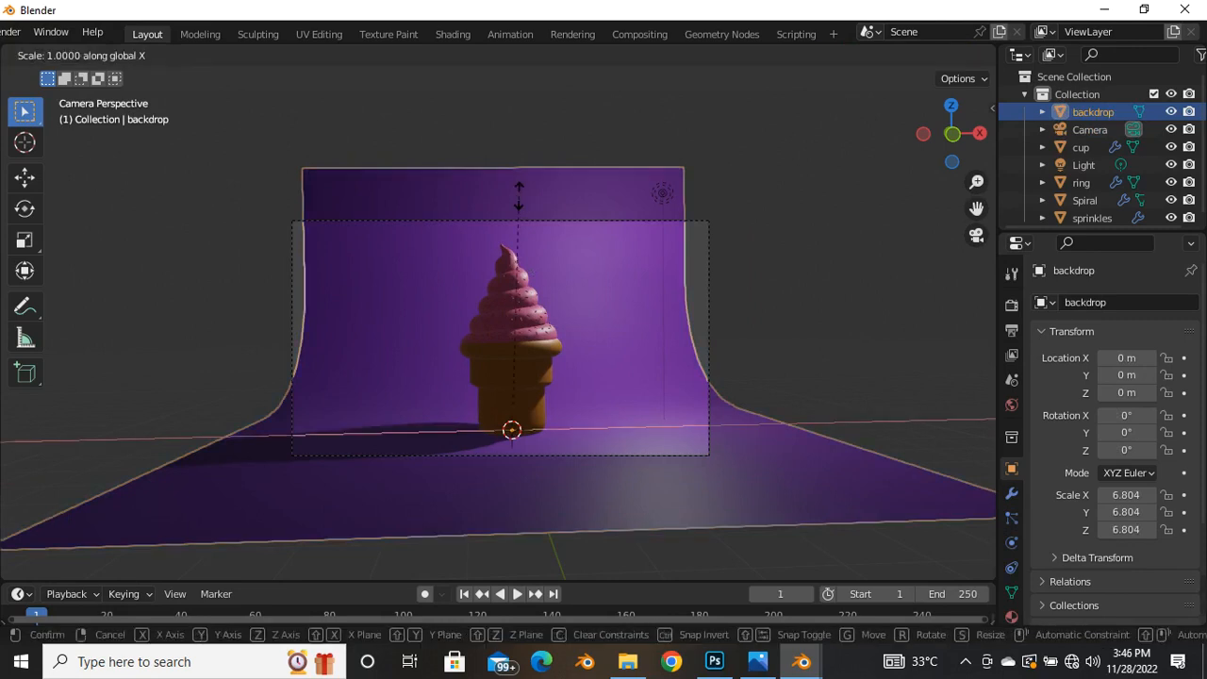
click(620, 162)
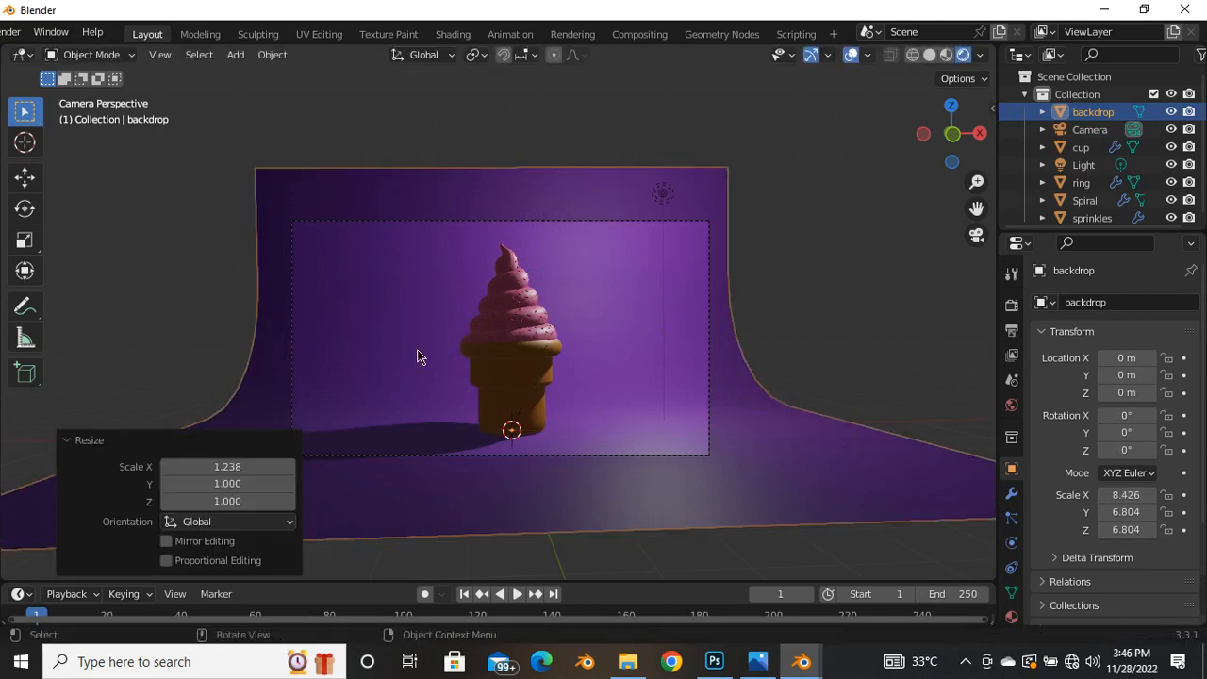
click(83, 440)
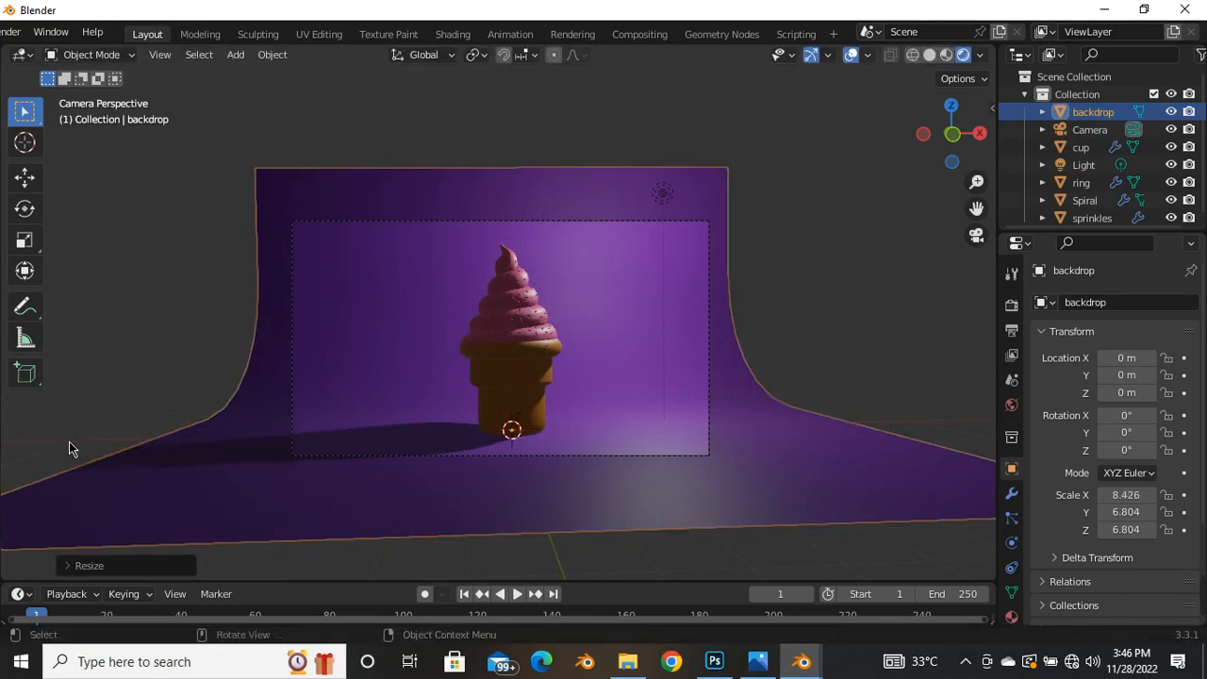
Move the camera about 0.211 m, mostly along X, to adjust the cone's position in the frame
click(505, 222)
key(g)
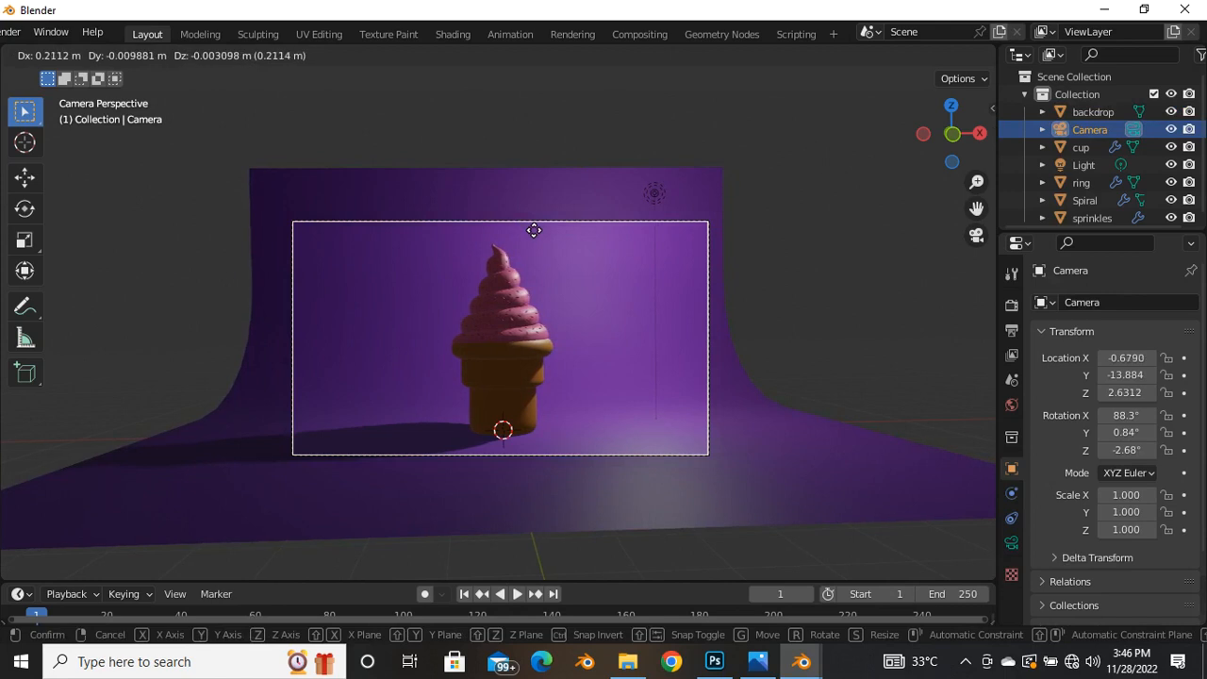
click(526, 223)
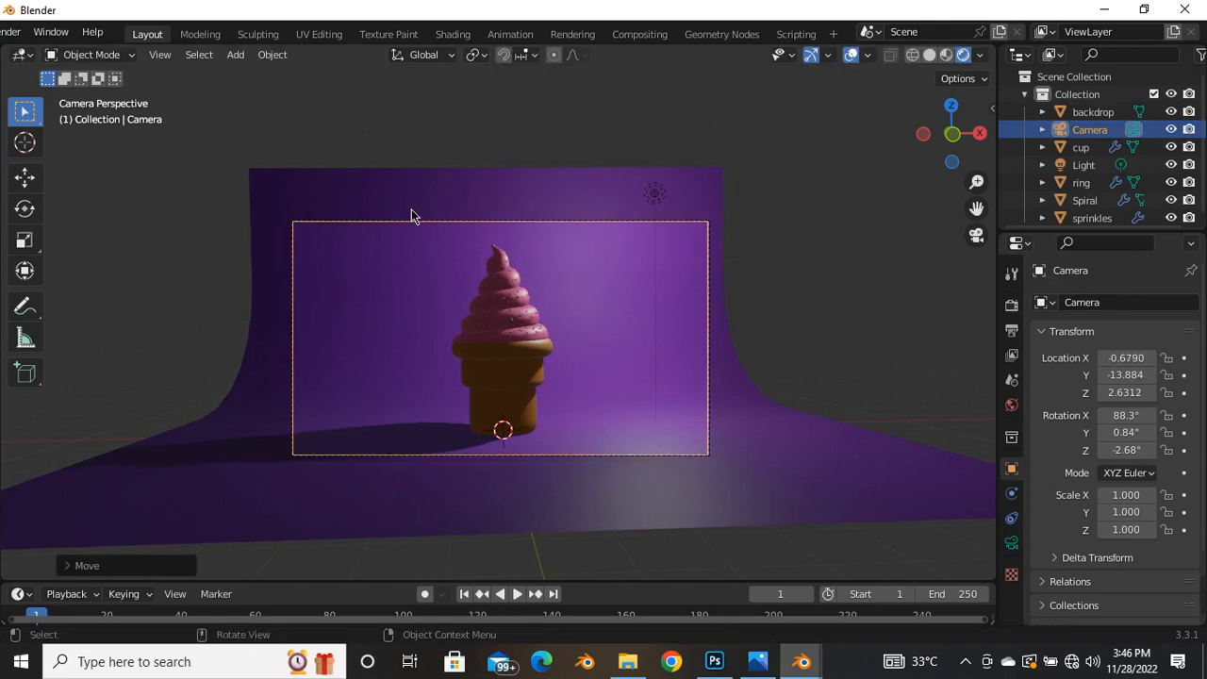
Select the point light above the backdrop and show its light settings
scroll(655, 207, down, 4)
scroll(474, 186, up, 1)
middle_drag(566, 232, 501, 306)
scroll(501, 306, up, 5)
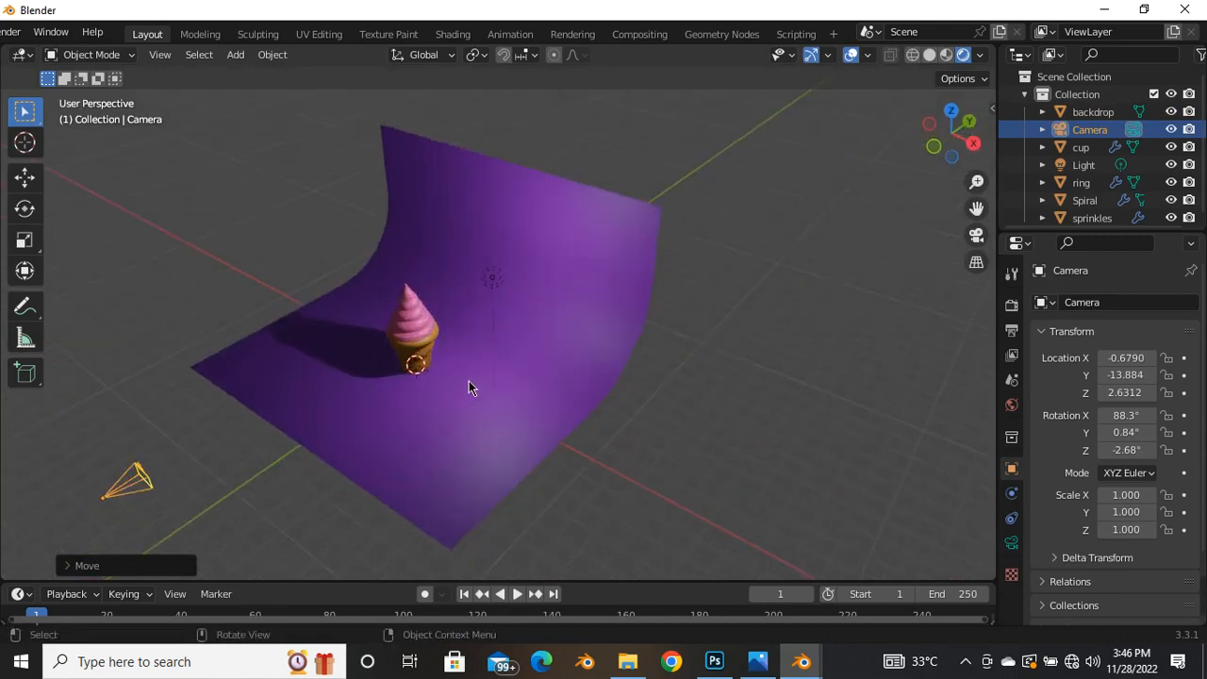
click(500, 245)
middle_drag(469, 326, 472, 299)
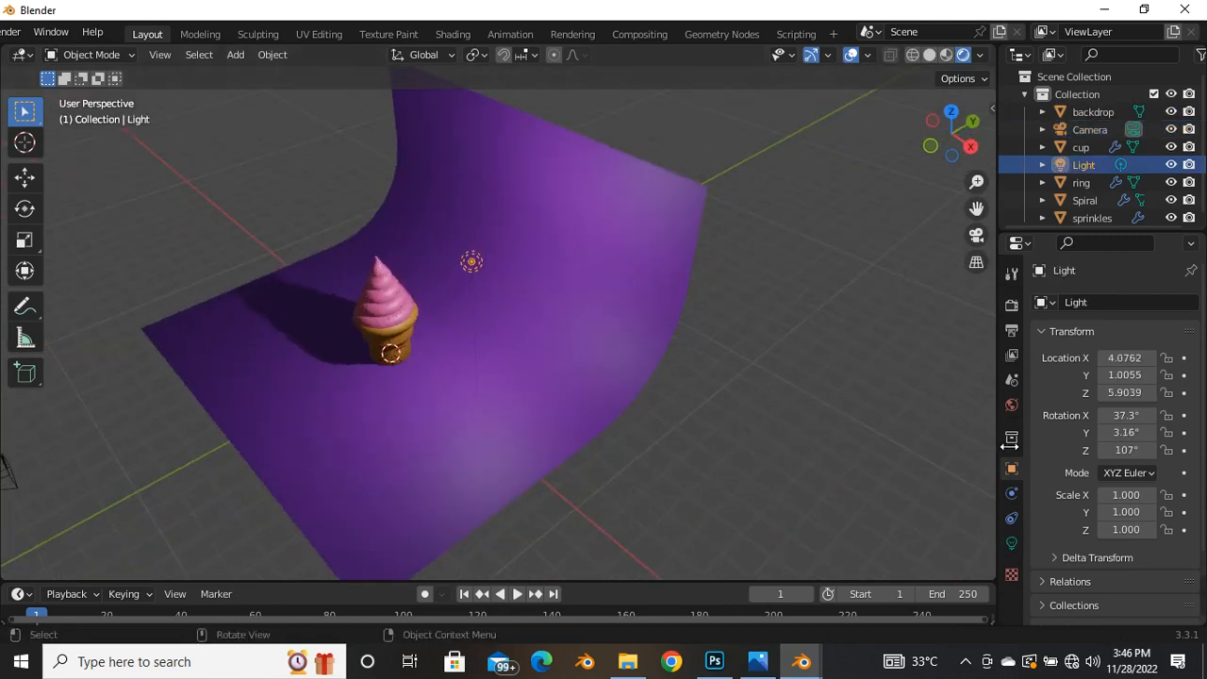
click(1011, 547)
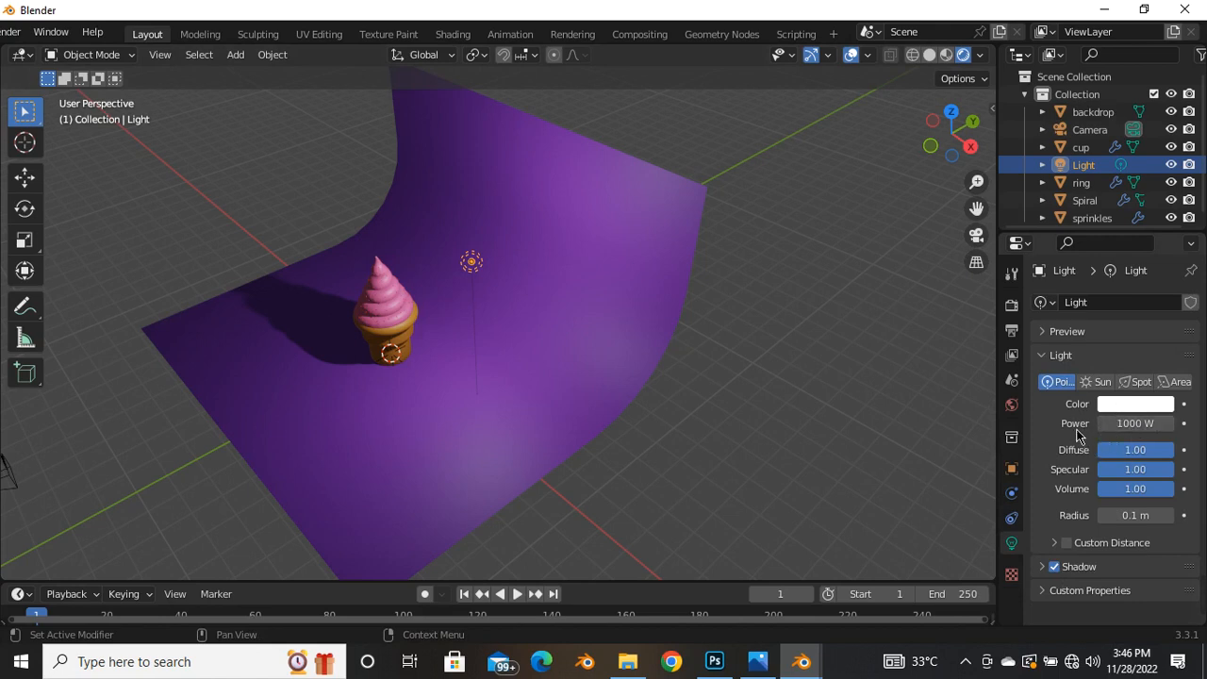
Move the point light forward from the backdrop and farther out along X, to the front side of the cone
middle_drag(531, 425, 519, 375)
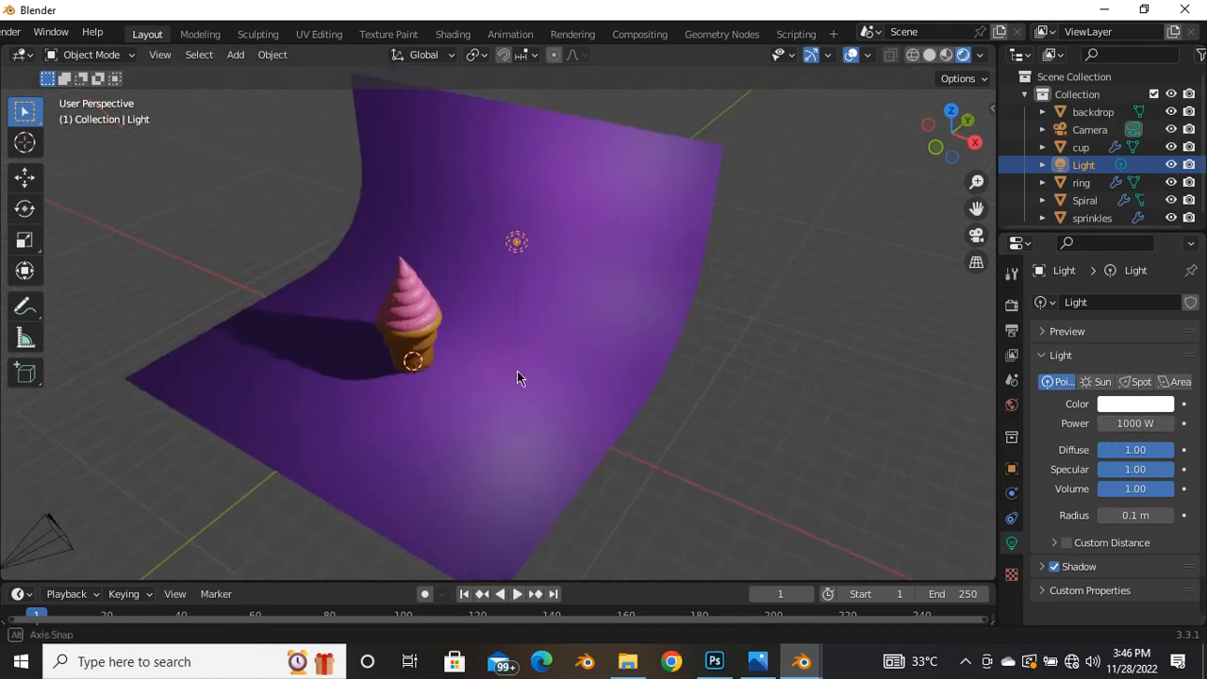
click(26, 178)
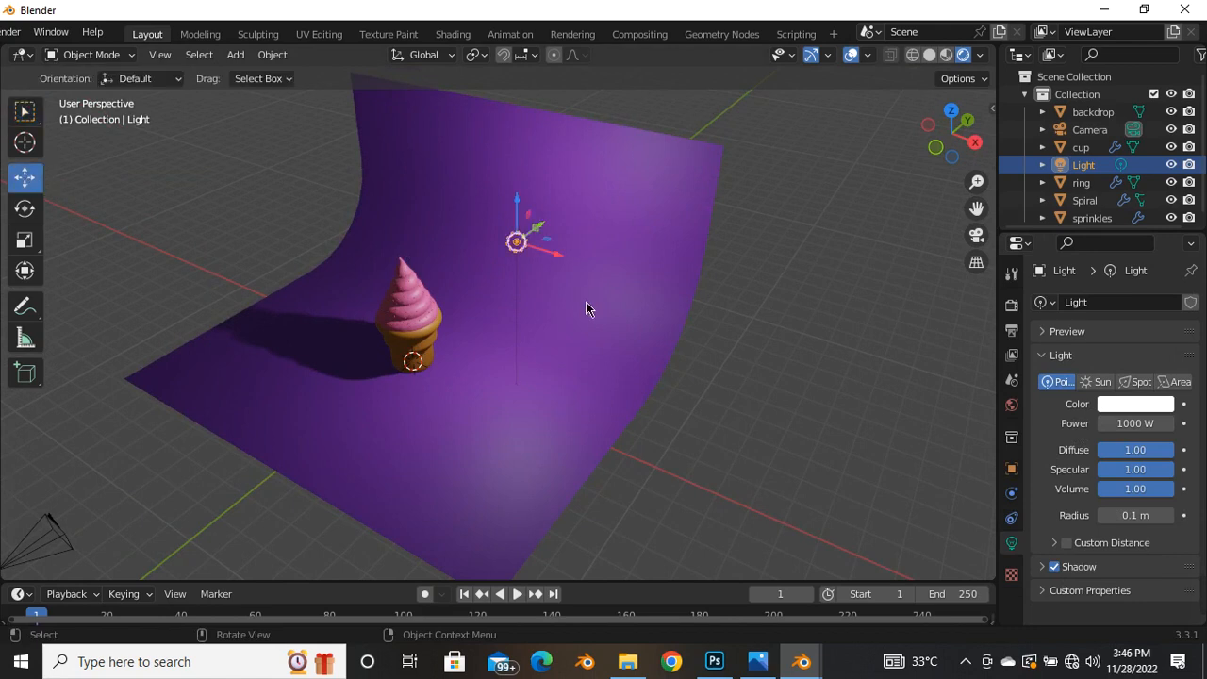
middle_drag(585, 309, 477, 262)
drag(477, 262, 363, 293)
middle_drag(289, 326, 458, 277)
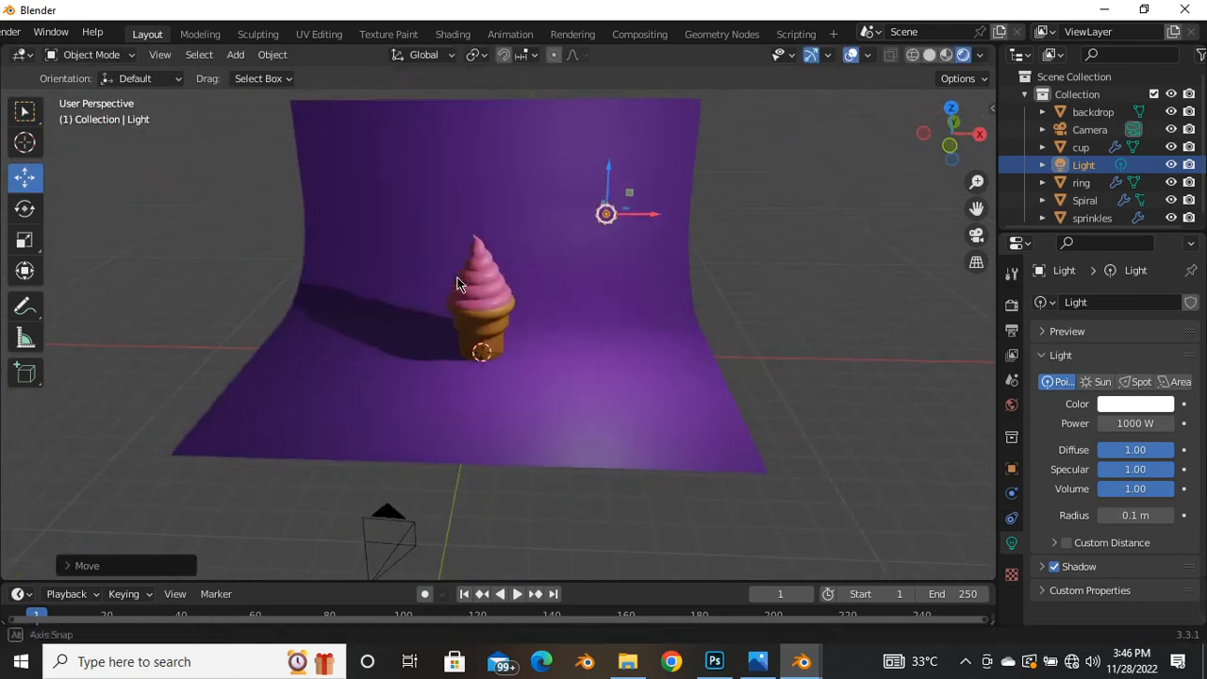
middle_drag(628, 248, 386, 345)
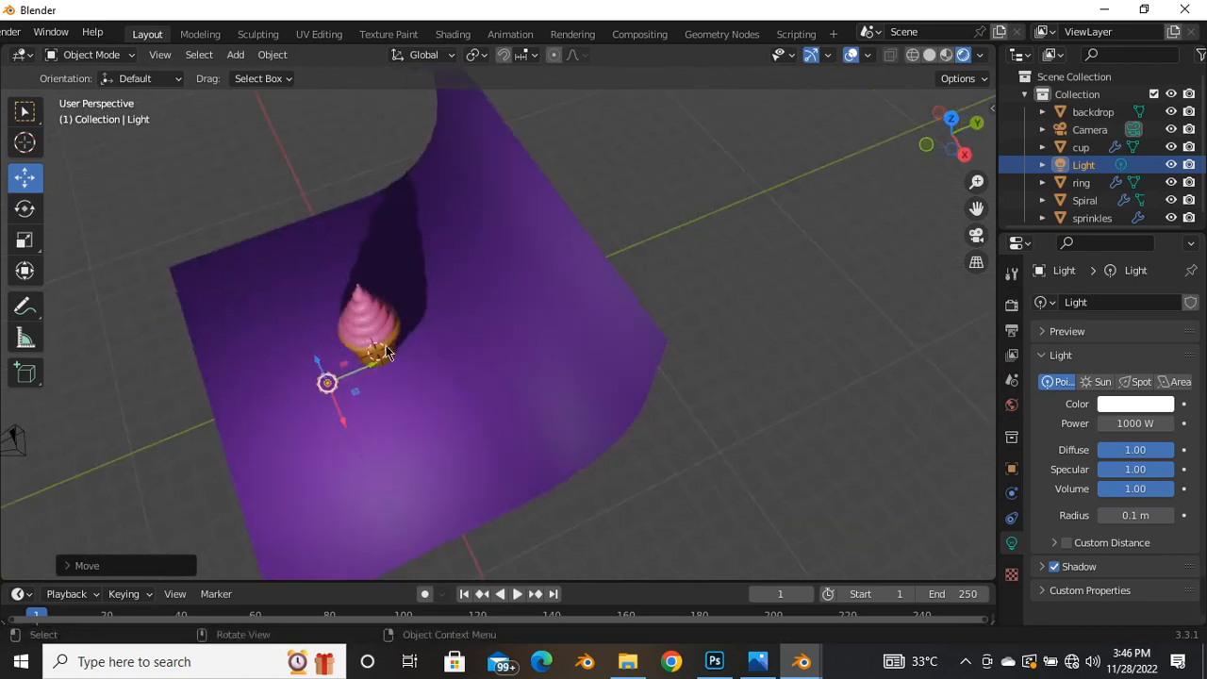
drag(370, 366, 347, 377)
middle_drag(431, 291, 529, 369)
scroll(514, 377, up, 4)
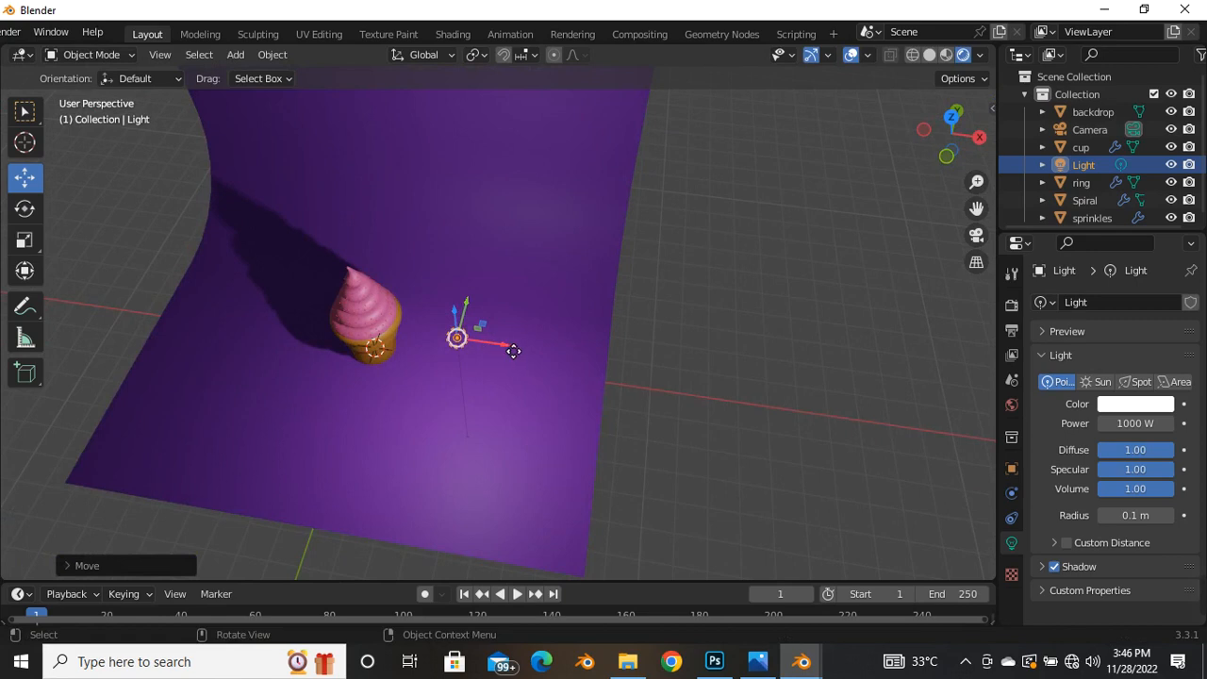
drag(513, 351, 553, 351)
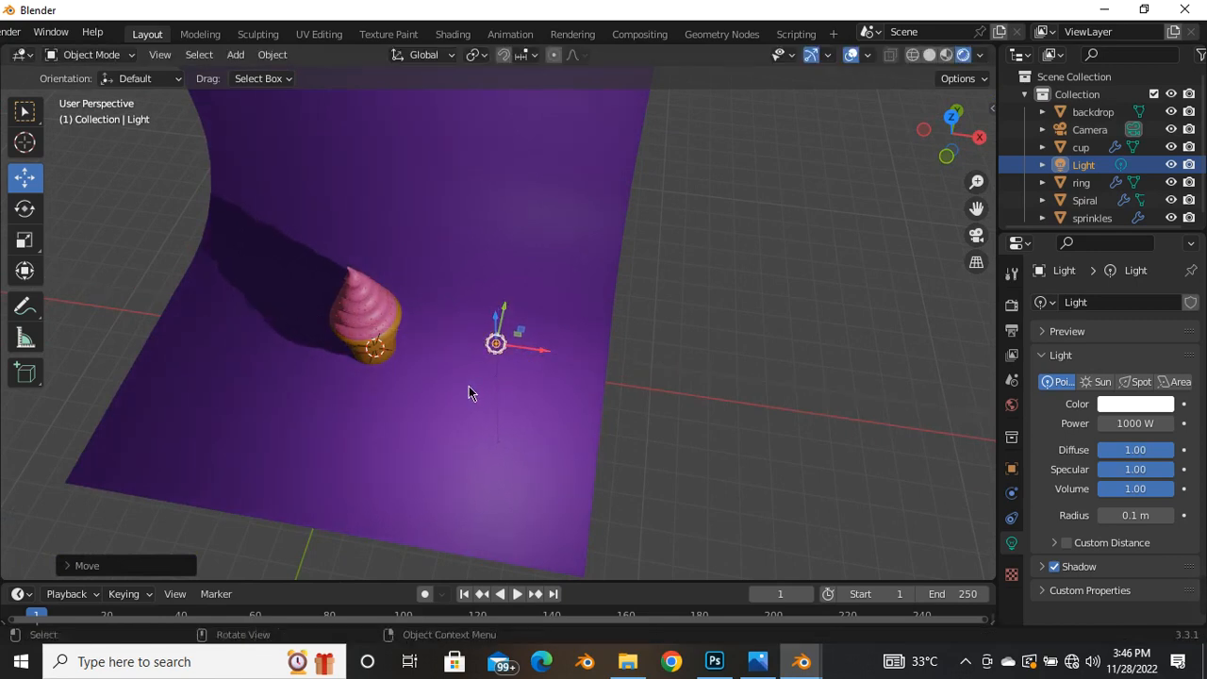
Duplicate the point light and move the copy along X to the opposite side of the cone
key(shift+d)
right_click(489, 337)
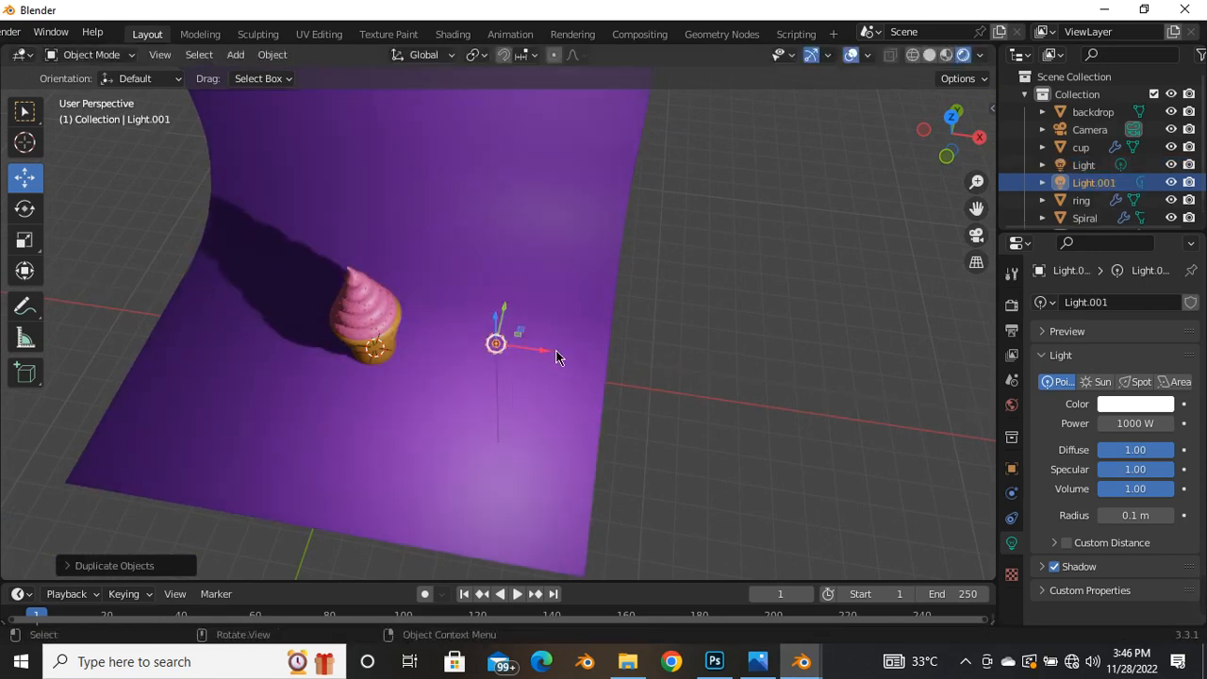
drag(530, 352, 248, 338)
middle_drag(424, 402, 292, 435)
key(g)
key(x)
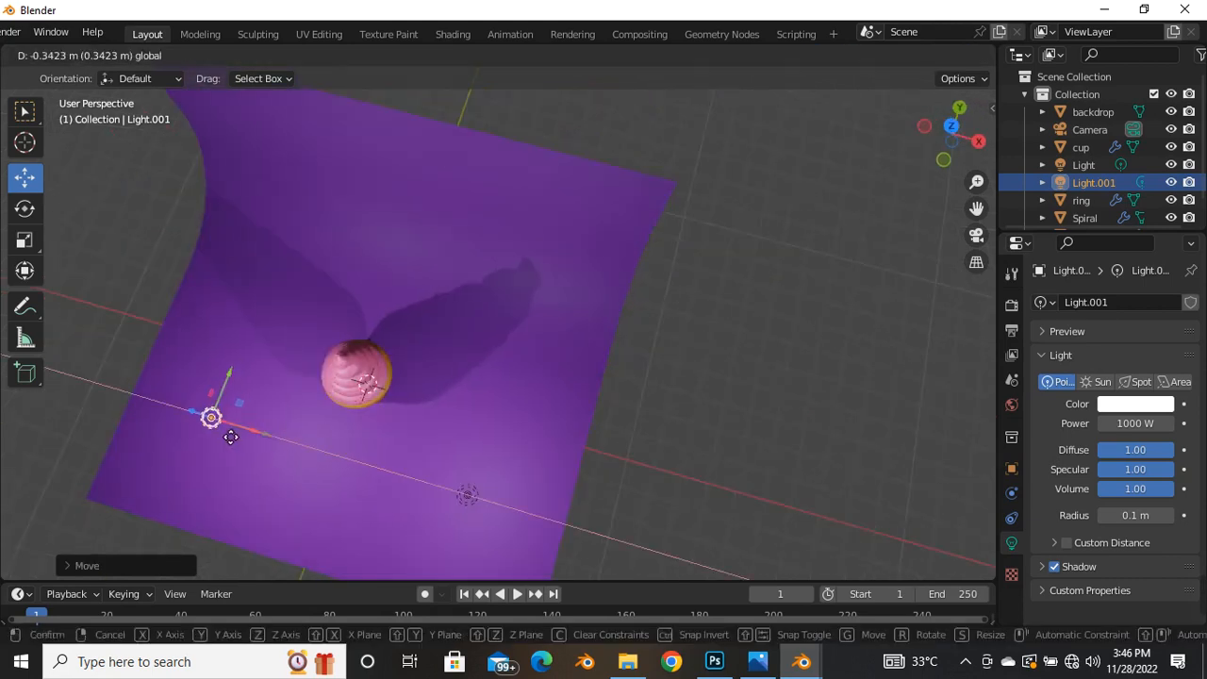
click(219, 434)
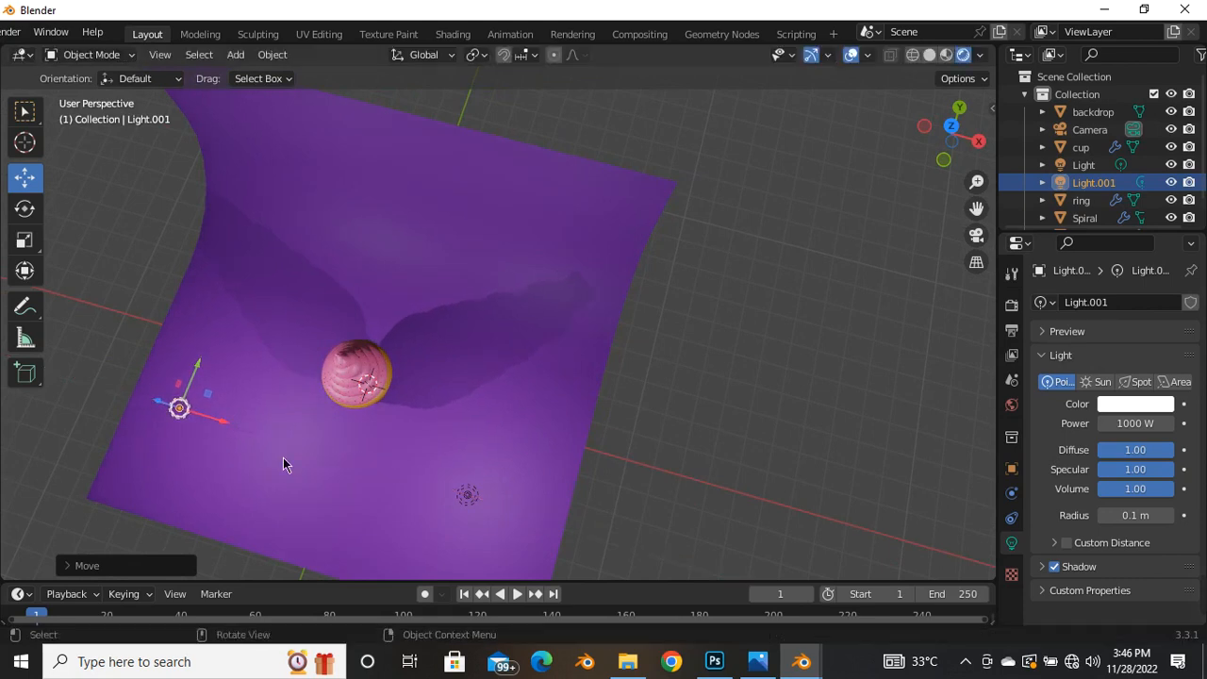
Select both point lights and move them together along Y, farther away from the backdrop
shift+click(468, 498)
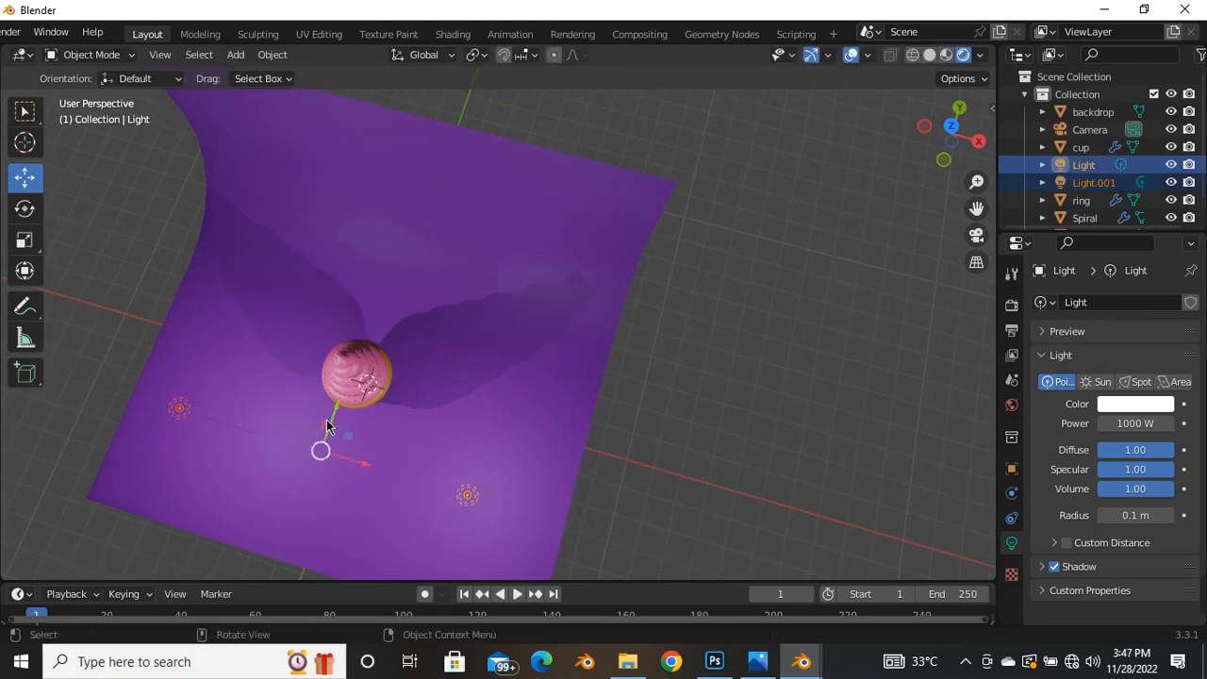
drag(327, 426, 317, 464)
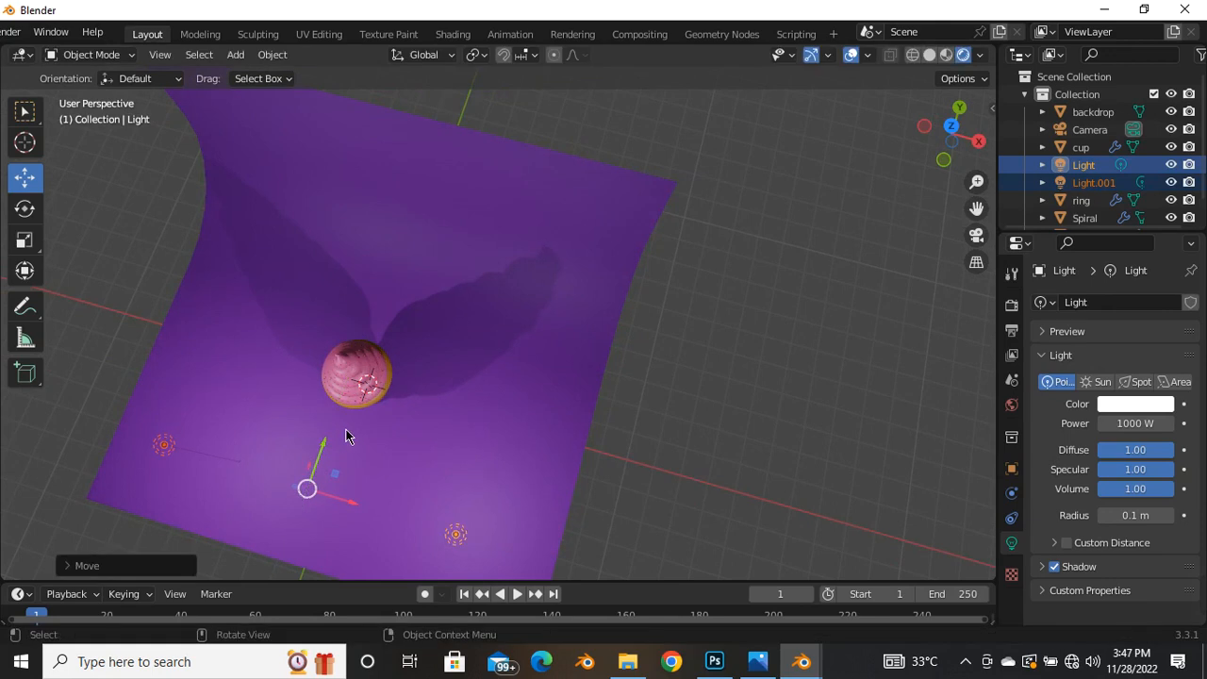
middle_drag(346, 436, 364, 393)
scroll(311, 302, up, 3)
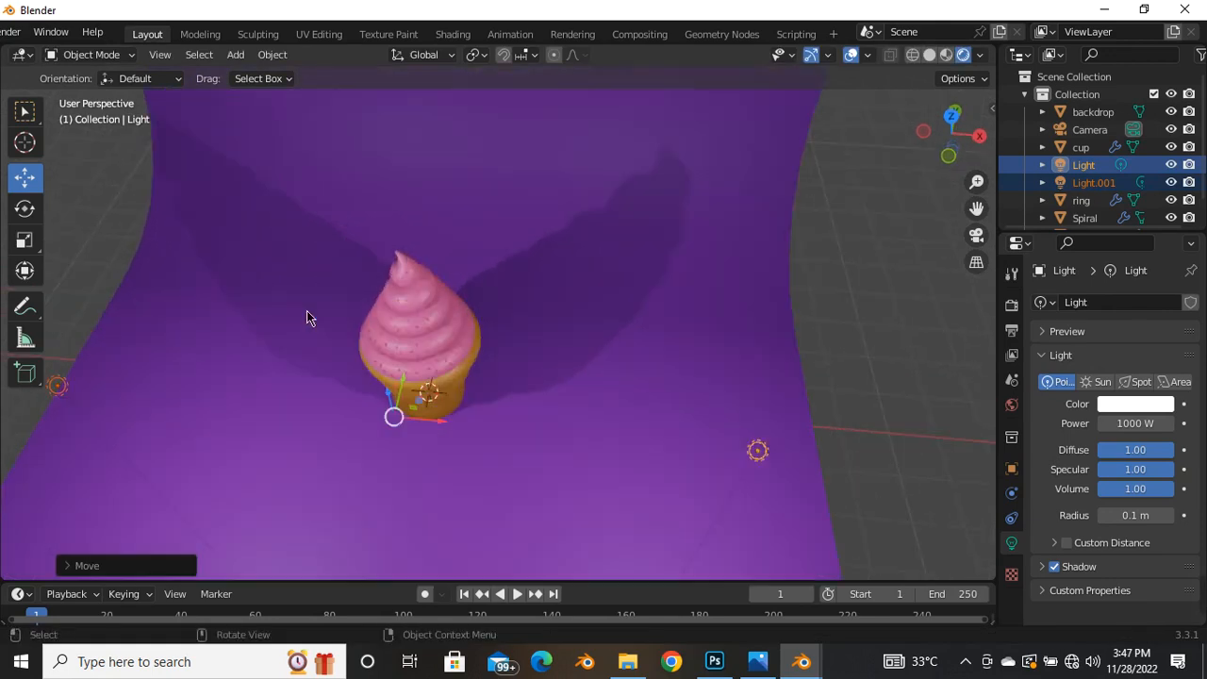
Examine the shadows and light placement around the cone from several angles, checking each light individually
middle_drag(307, 311, 309, 288)
scroll(453, 326, down, 4)
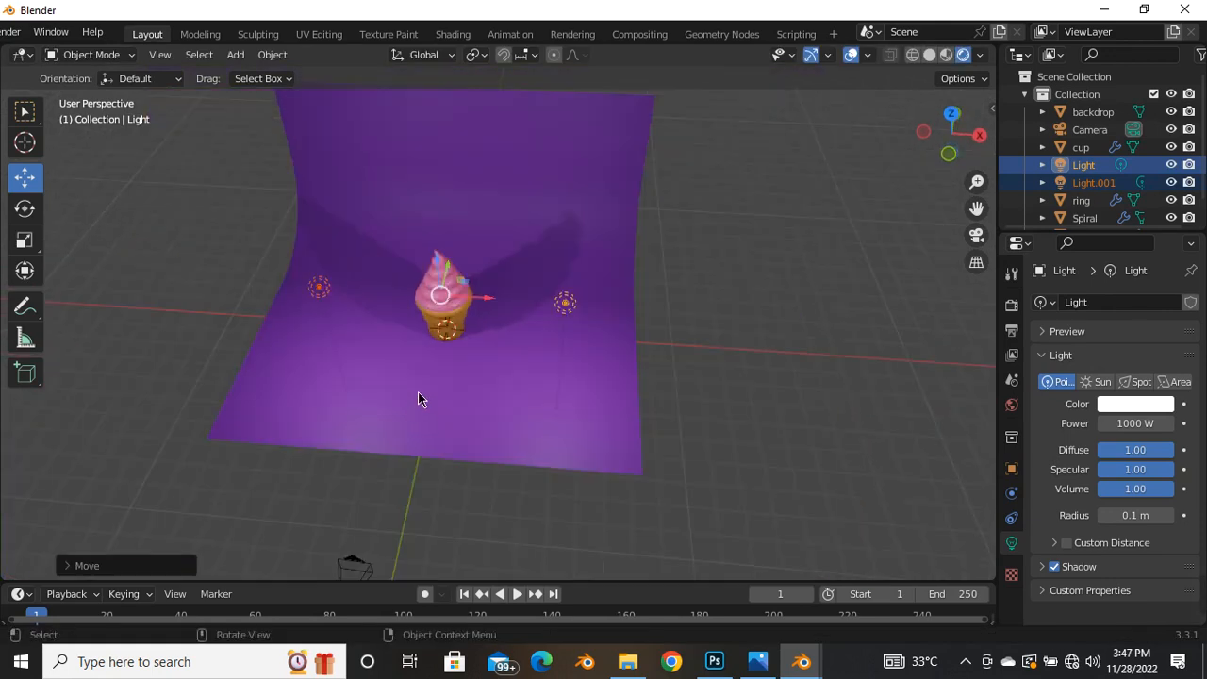
middle_drag(418, 391, 418, 382)
scroll(433, 243, up, 2)
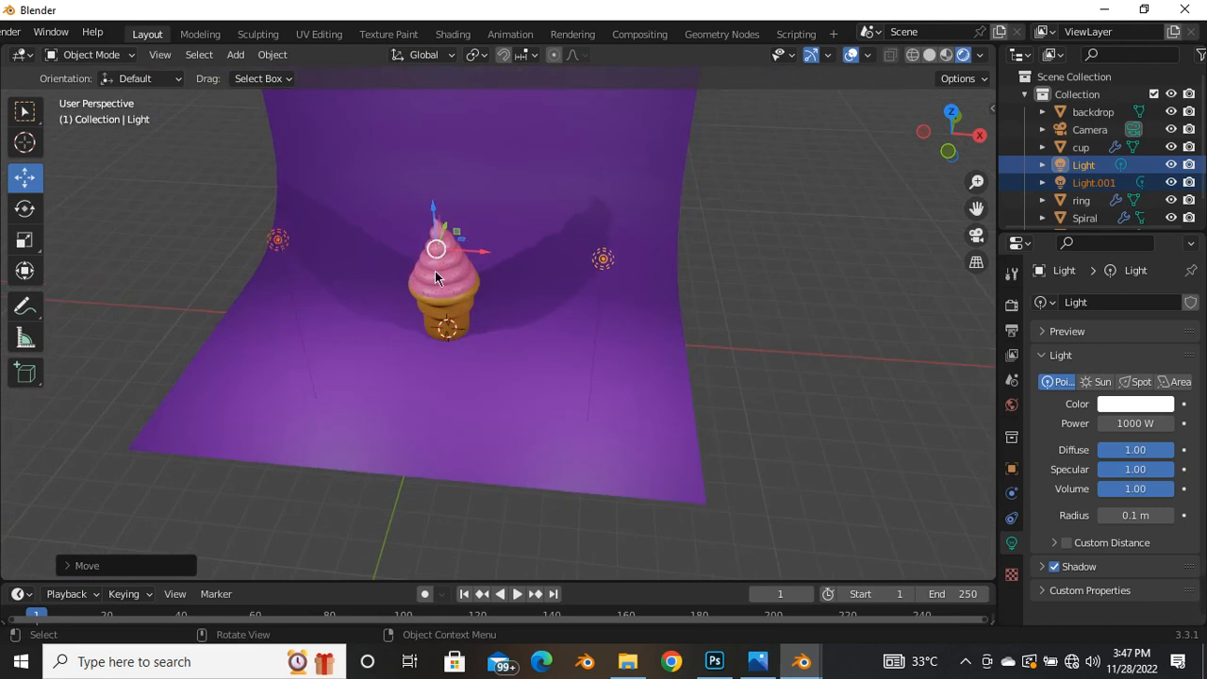
scroll(435, 276, down, 2)
middle_drag(436, 276, 433, 266)
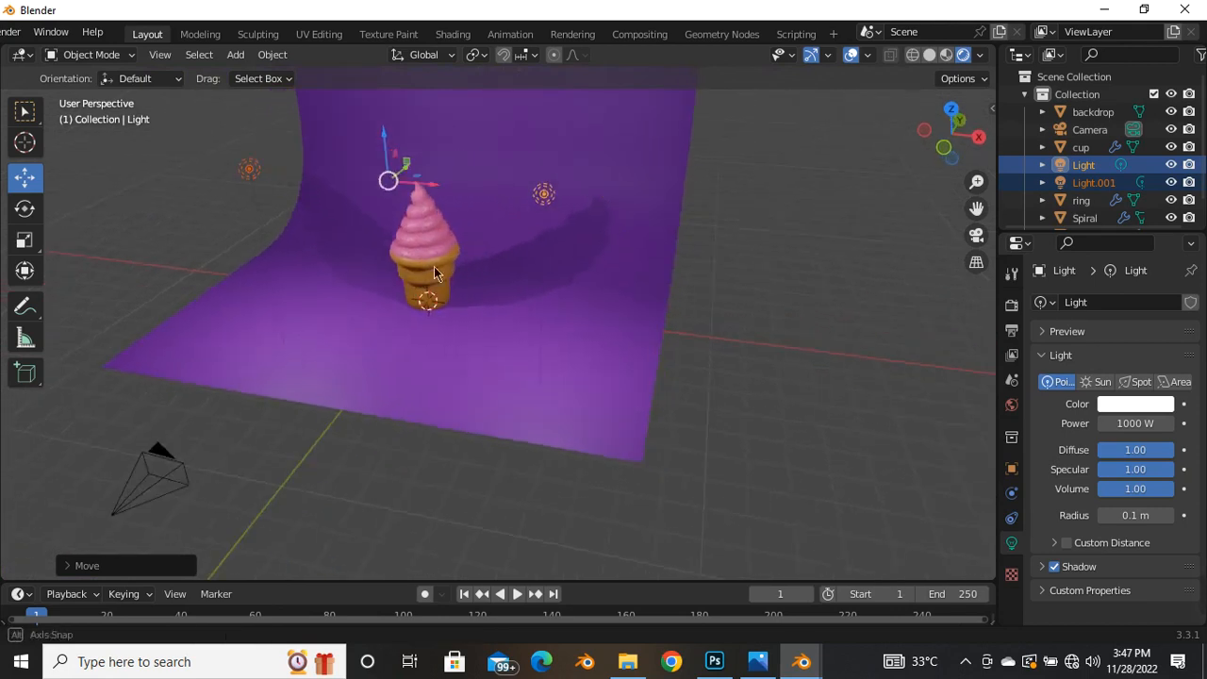
click(543, 191)
scroll(543, 193, up, 2)
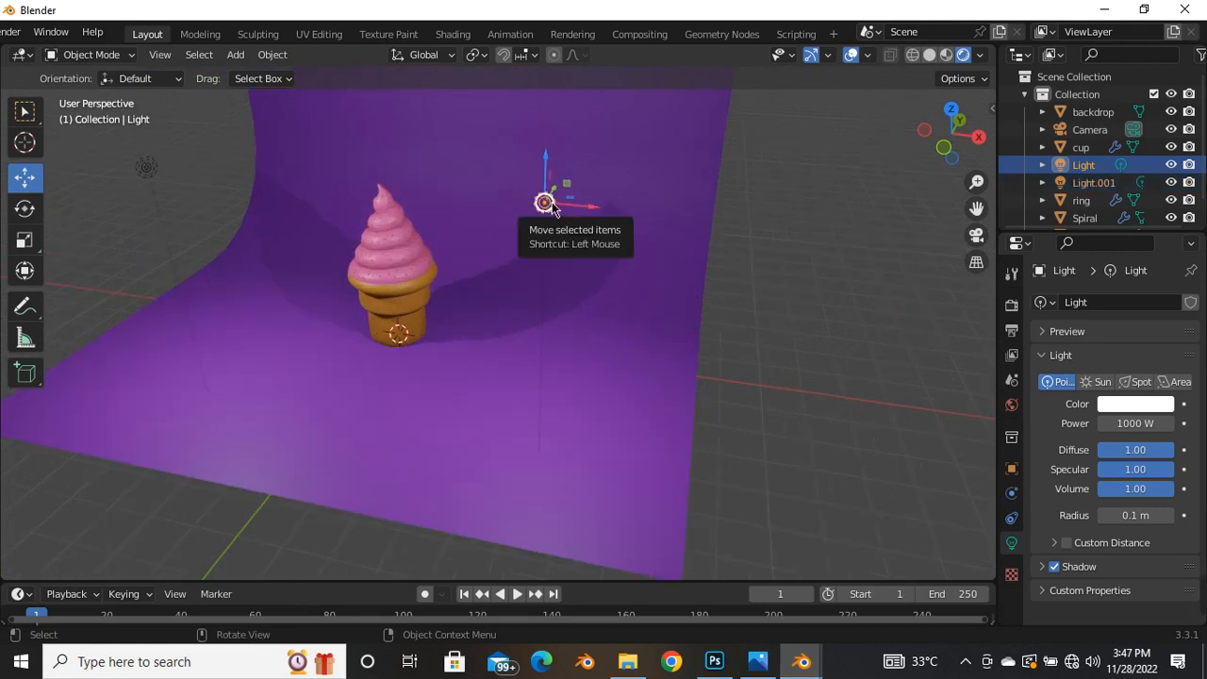
click(146, 167)
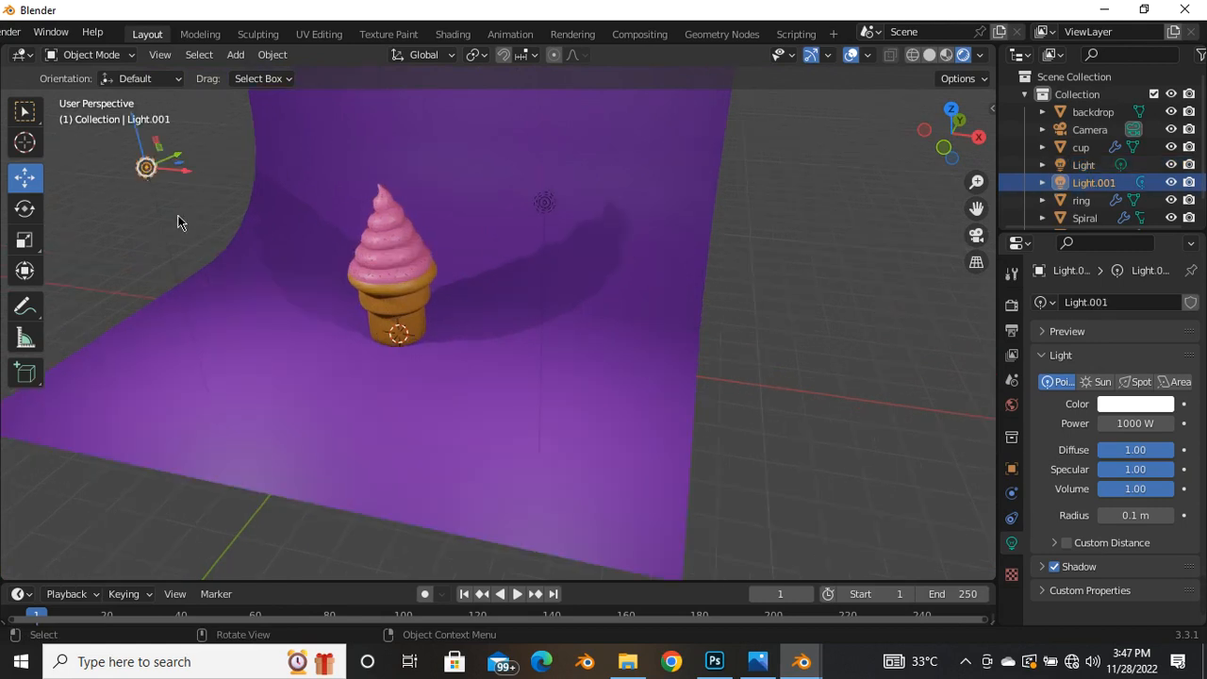
shift+middle_drag(237, 222, 308, 245)
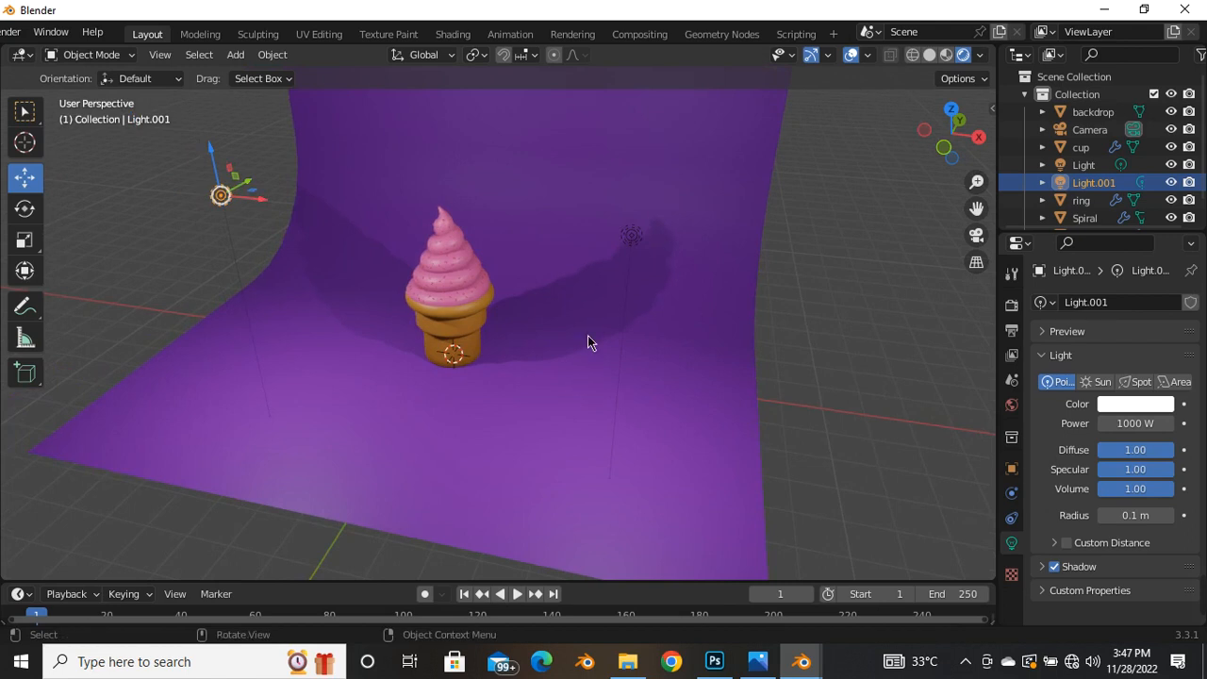
Increase the radius of the original point light to 3.61 m to soften its shadow
click(632, 237)
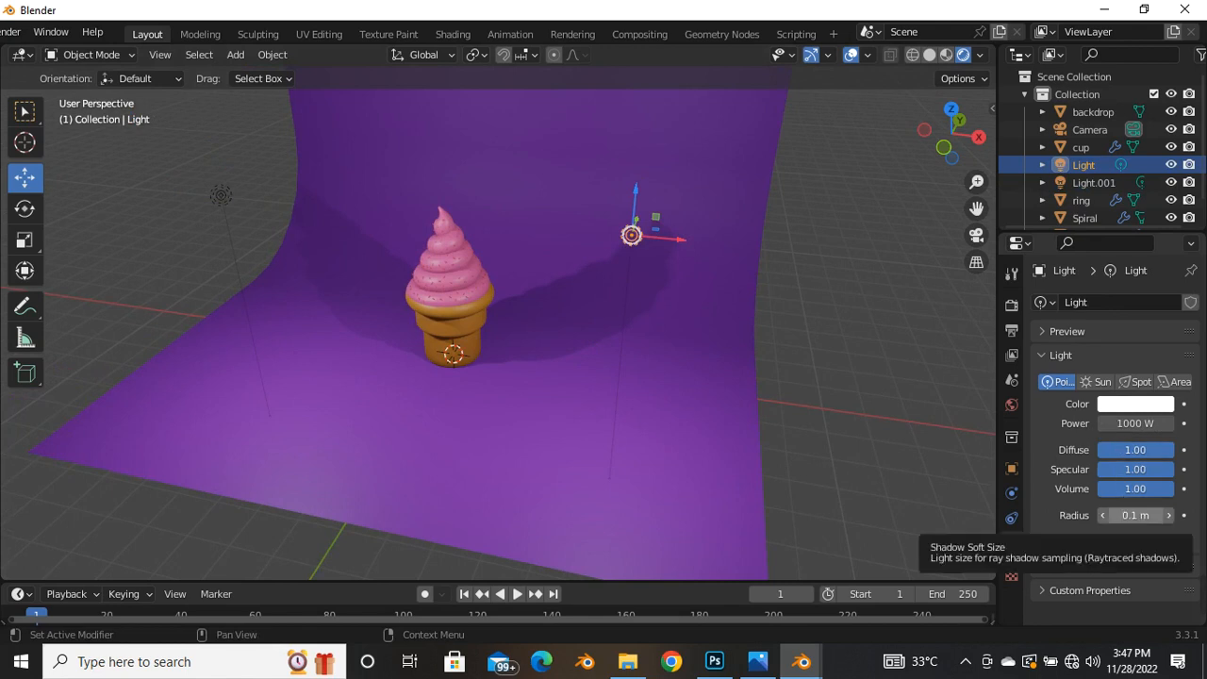
drag(1135, 515, 1206, 515)
scroll(572, 339, down, 4)
middle_drag(551, 375, 489, 391)
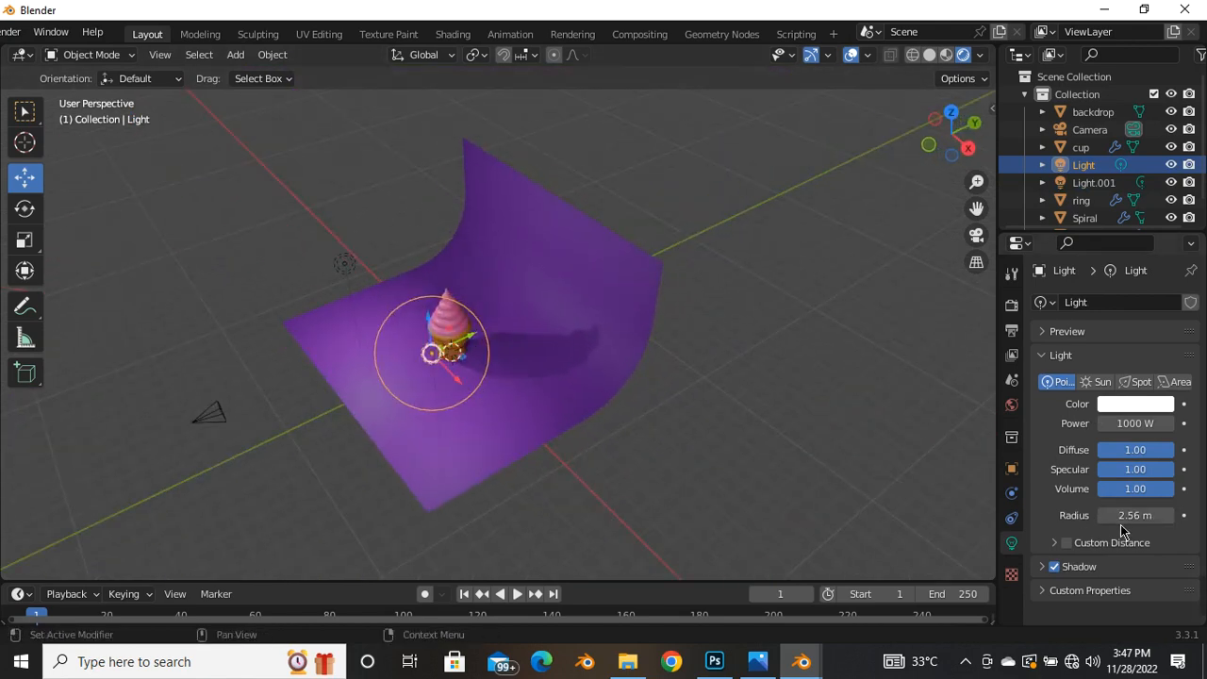
drag(1132, 515, 1204, 515)
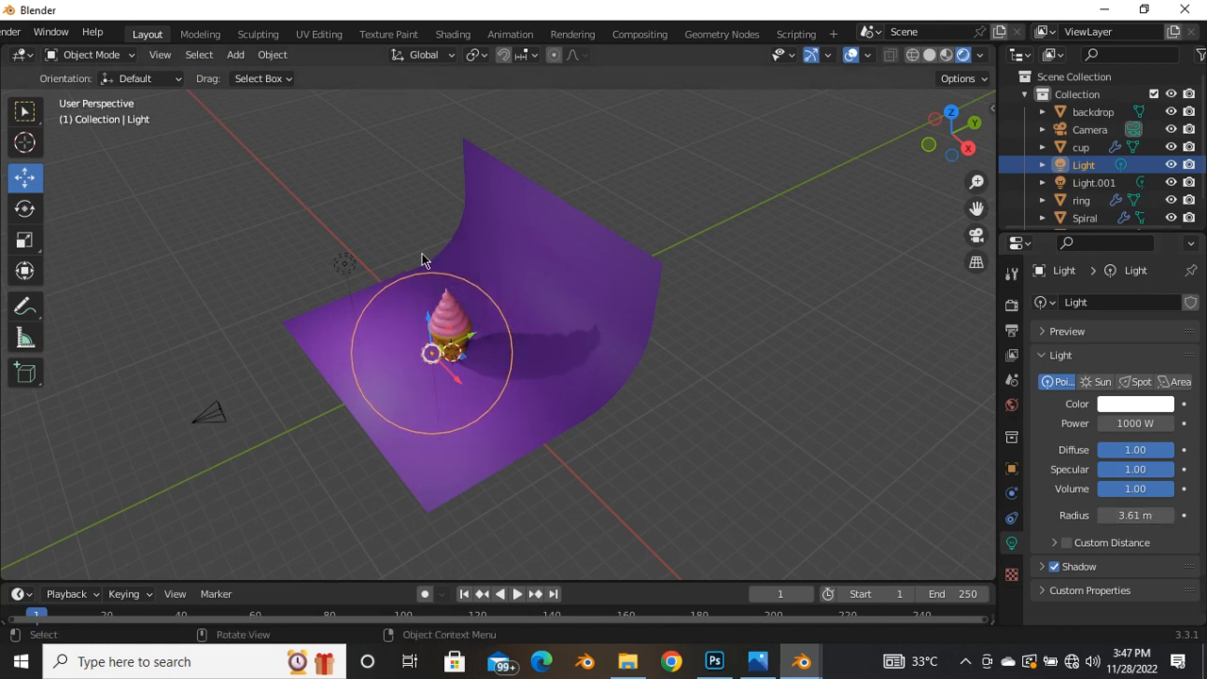
Check the softened shadow and reposition the enlarged light in front of the cone
middle_drag(449, 304, 686, 304)
scroll(486, 302, up, 4)
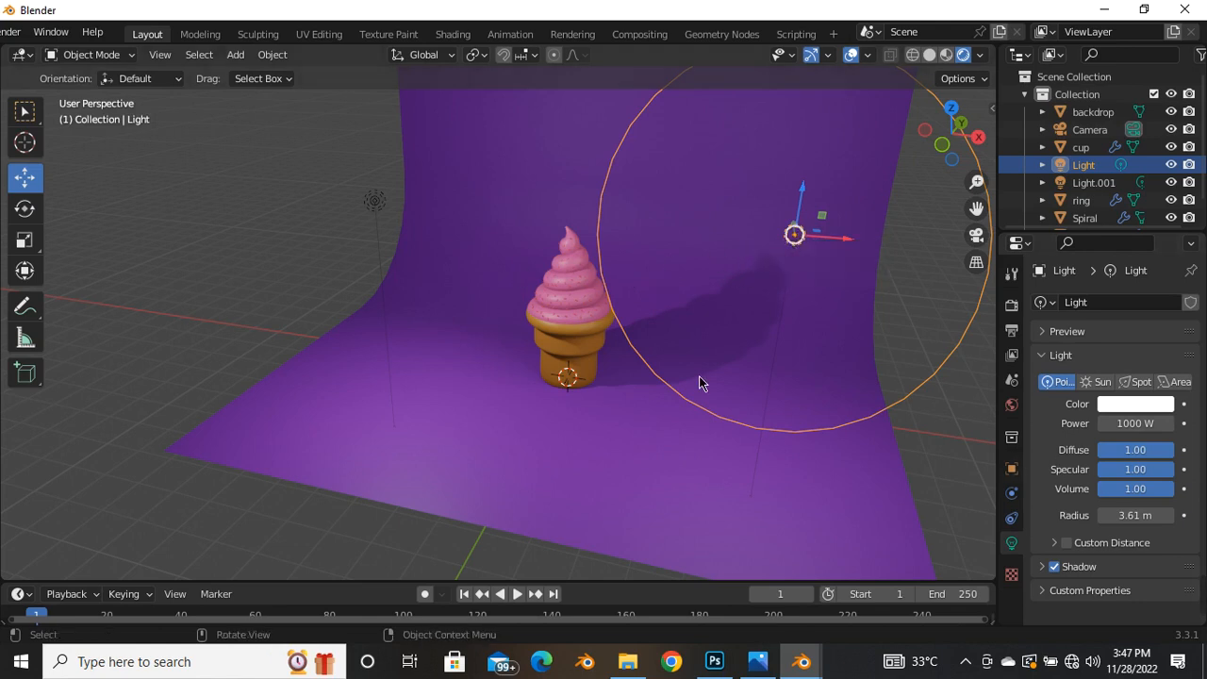
middle_drag(700, 380, 452, 391)
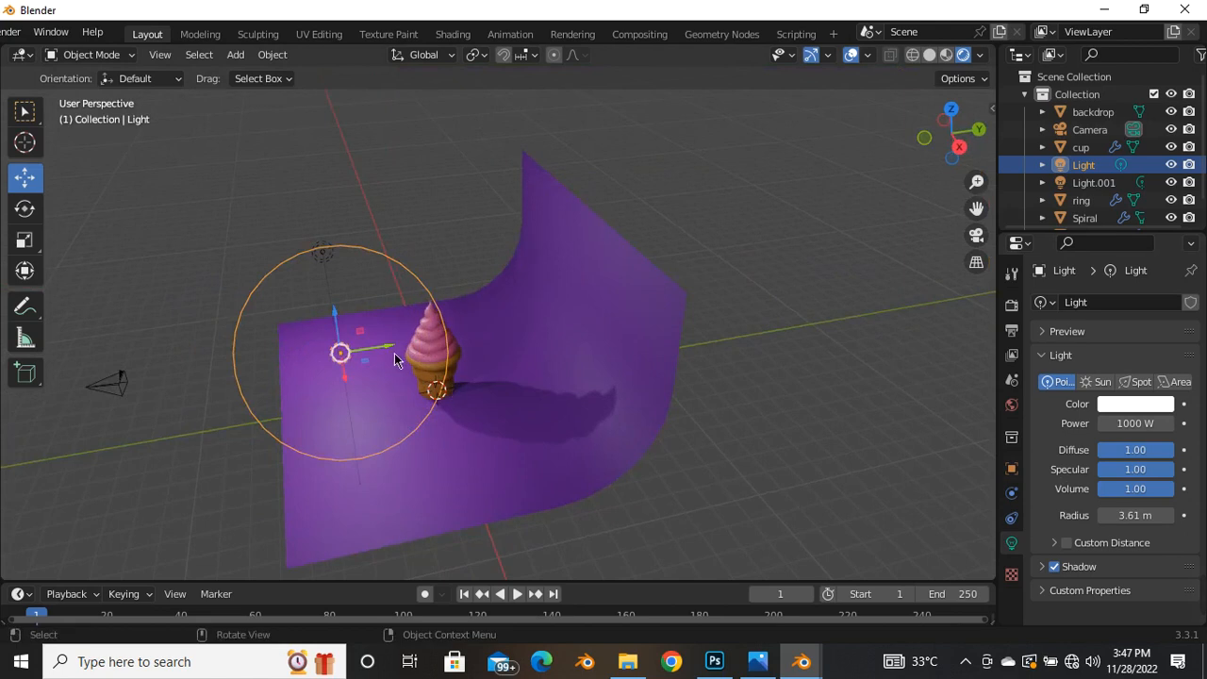
key(g)
click(329, 374)
Select the duplicated point light and move it slightly farther from the cone along X
middle_drag(329, 373, 471, 253)
click(488, 253)
middle_drag(502, 292, 538, 286)
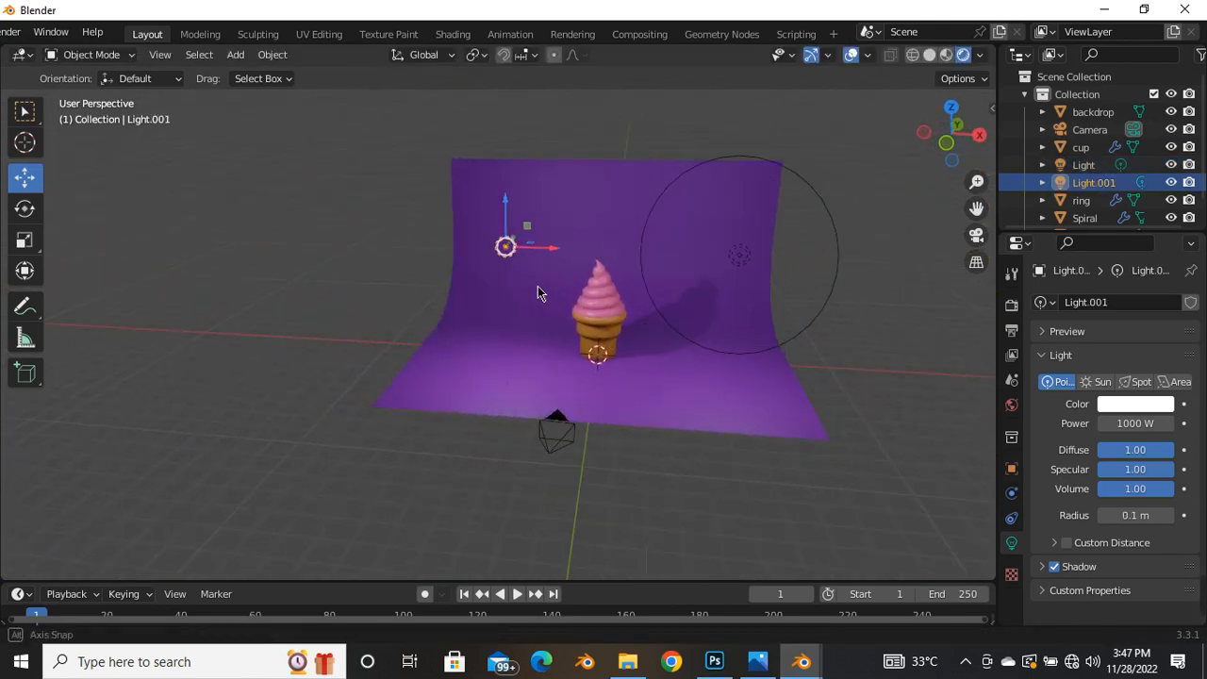
drag(547, 253, 537, 261)
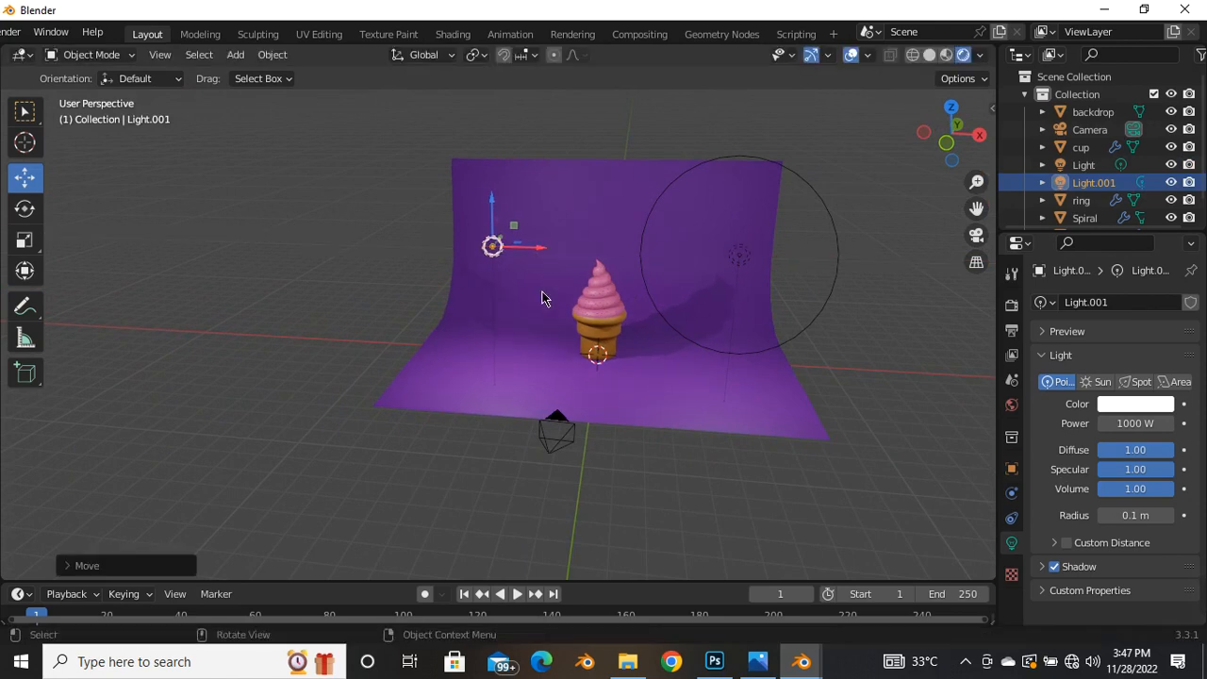
middle_drag(538, 261, 364, 336)
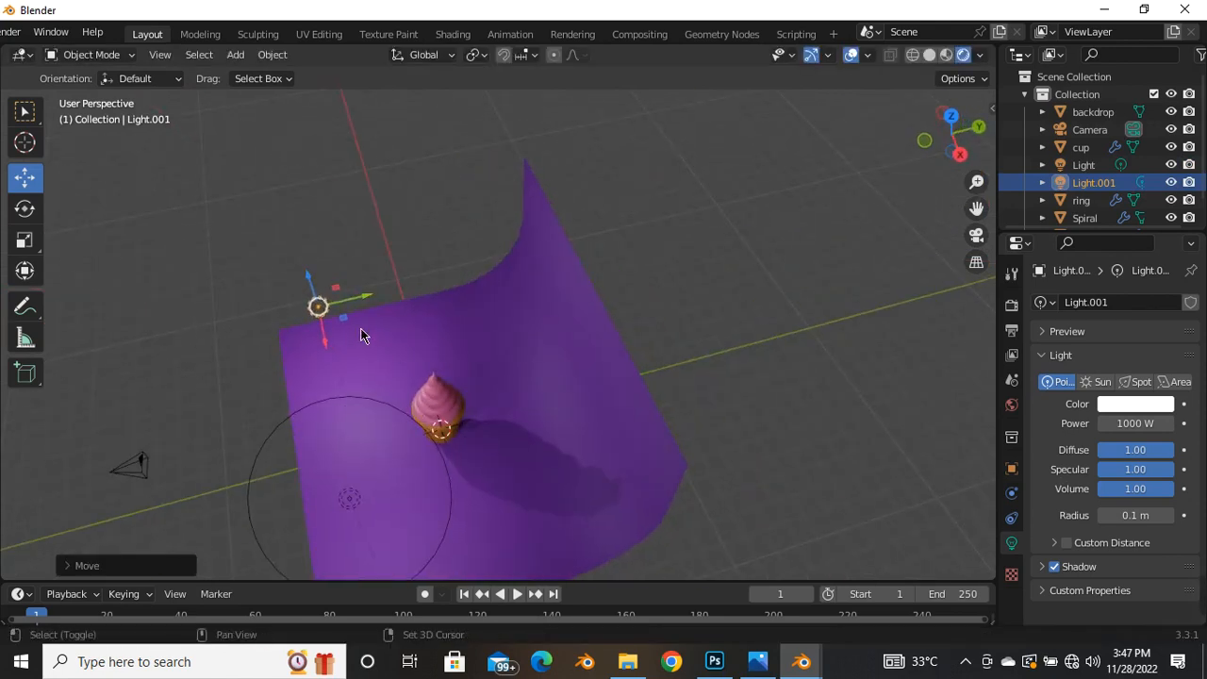
Duplicate the second point light in place and move the copy down low behind the ice cream cone
key(shift+d)
right_click(368, 305)
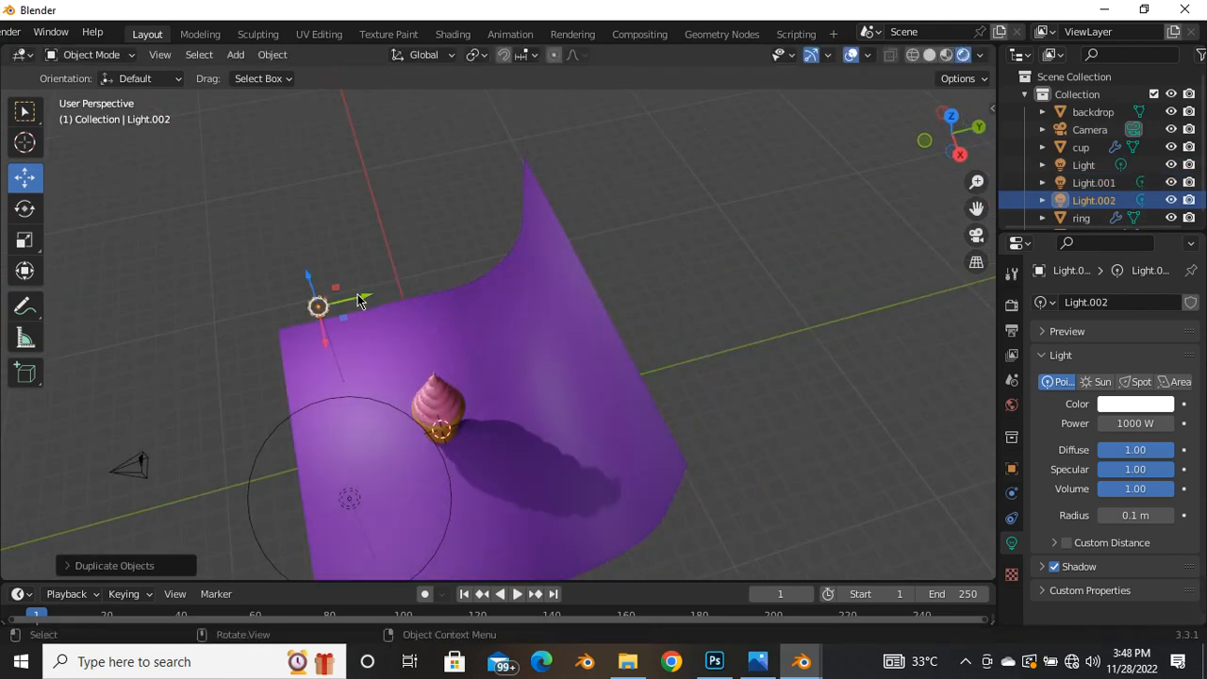
drag(358, 300, 513, 375)
middle_drag(512, 376, 490, 236)
scroll(507, 205, up, 3)
drag(509, 212, 516, 329)
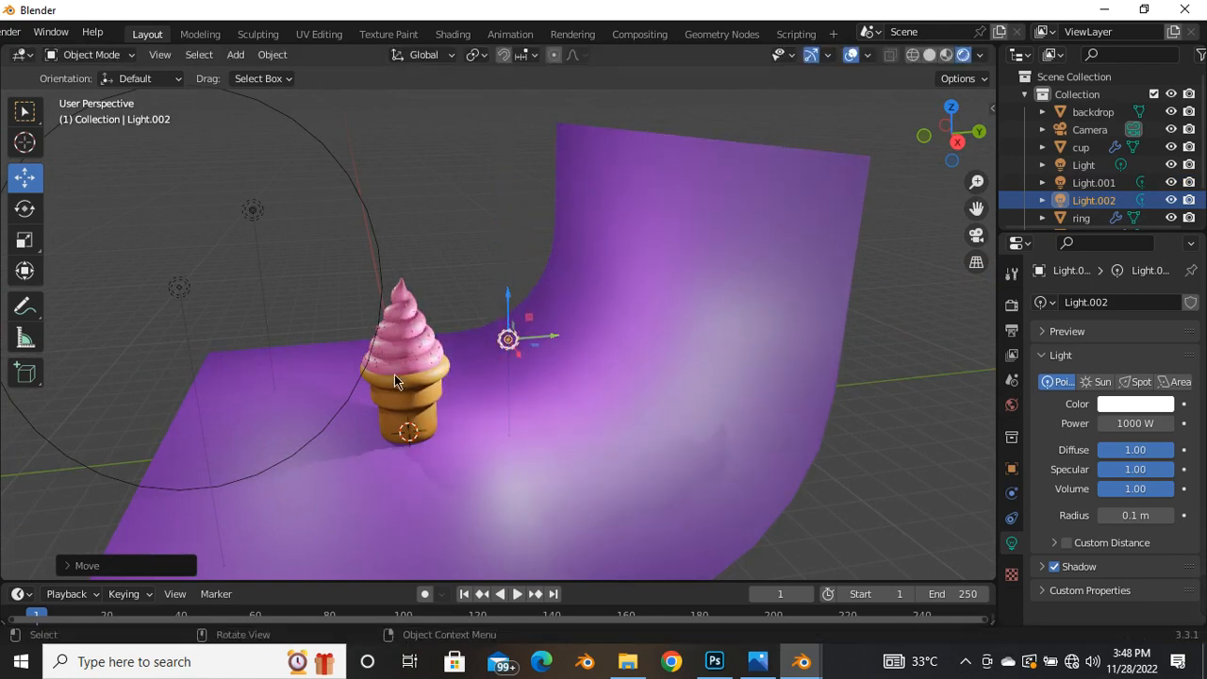
middle_drag(516, 328, 509, 403)
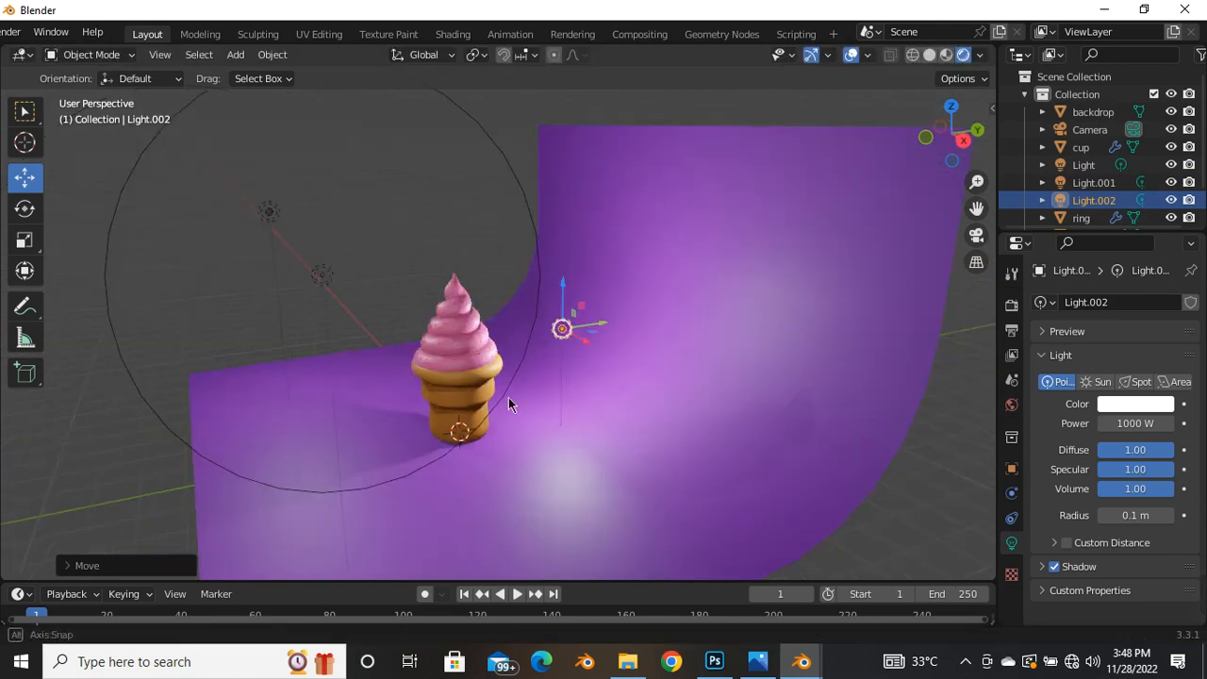
Set the power of the new light behind the cone to 50 W and check its effect up close
click(1137, 430)
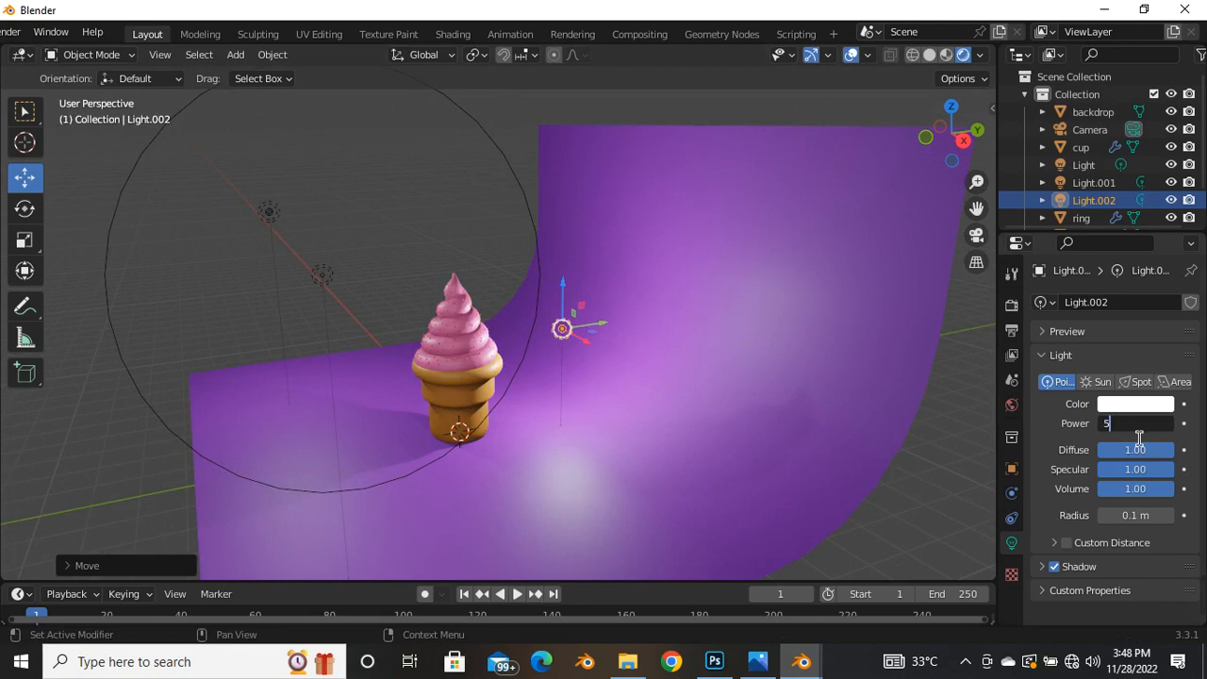
text(50)
key(Return)
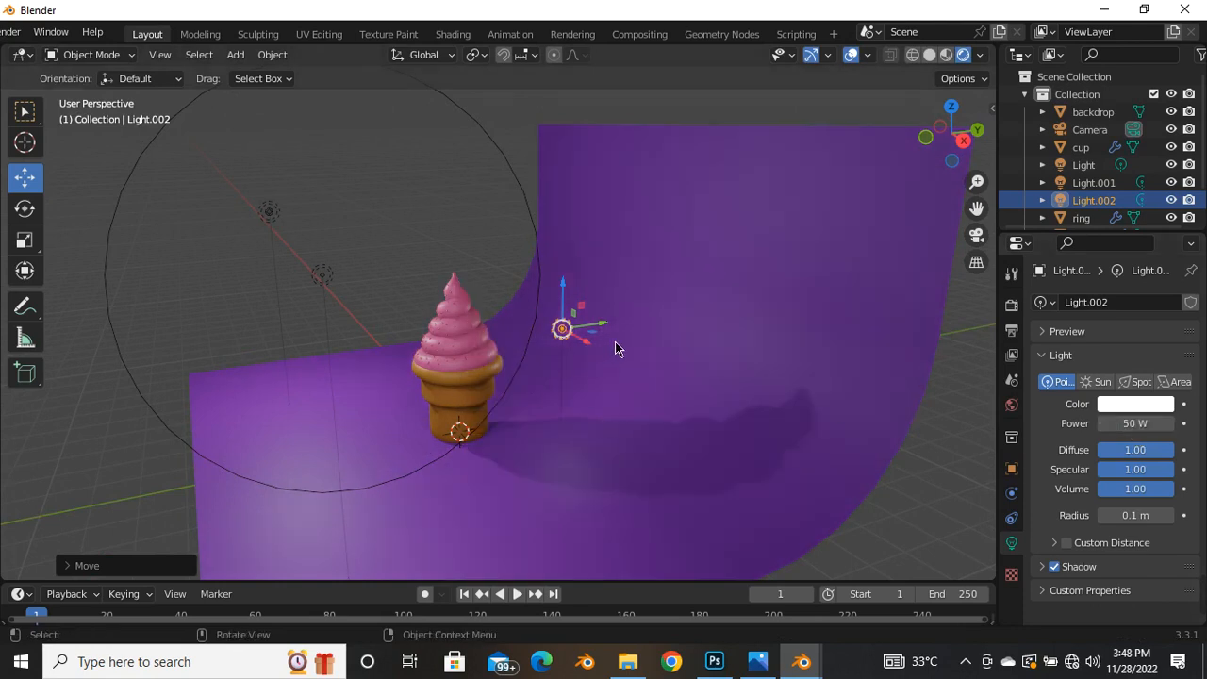
middle_drag(615, 342, 693, 297)
scroll(691, 296, up, 4)
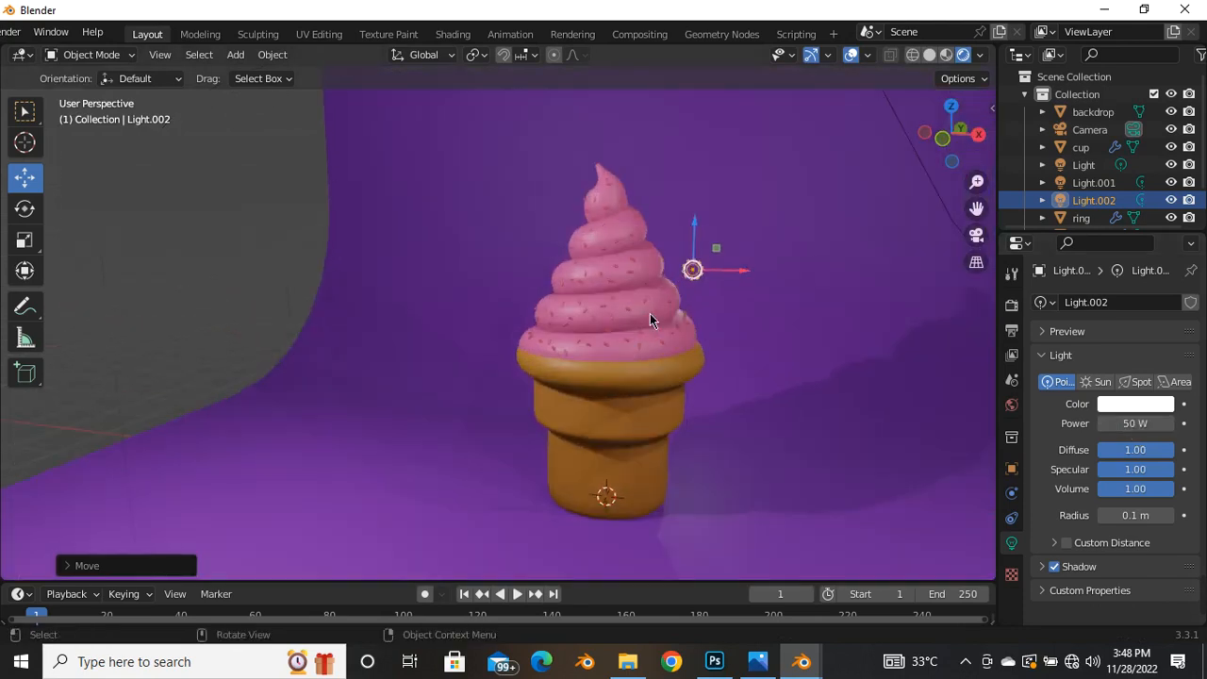
middle_drag(624, 326, 703, 294)
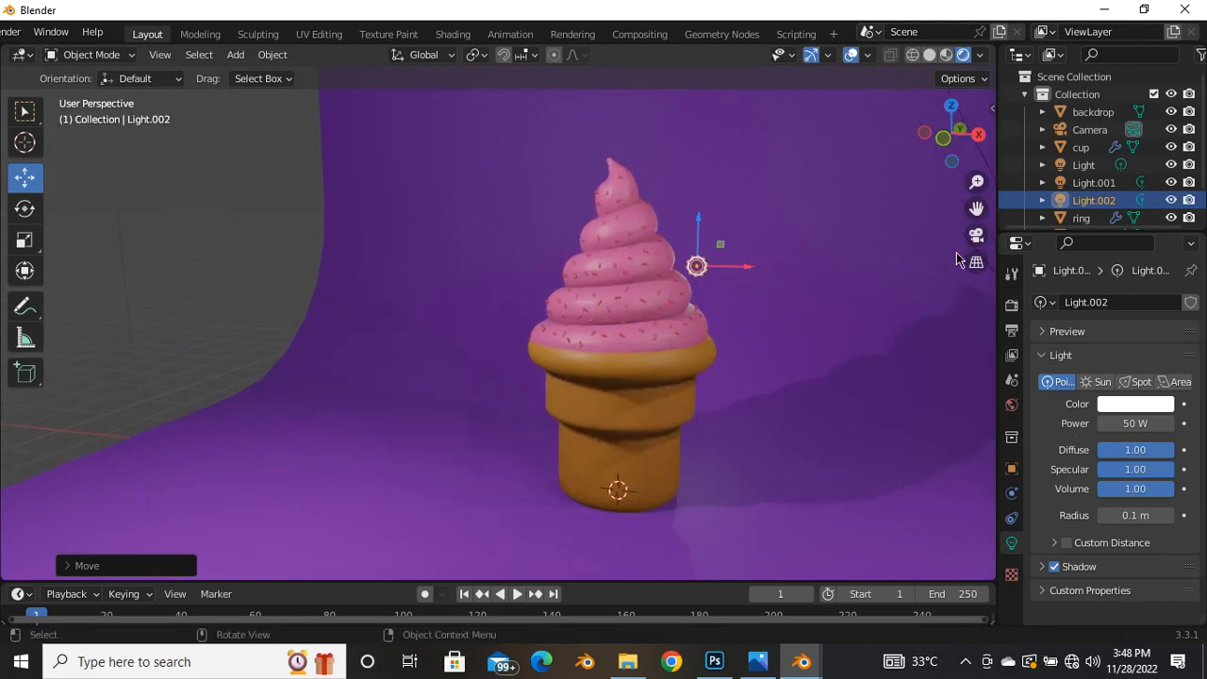
In the camera view, shift the 50 W light sideways and slightly down so the ice cream swirl hides it
click(976, 236)
scroll(465, 249, up, 3)
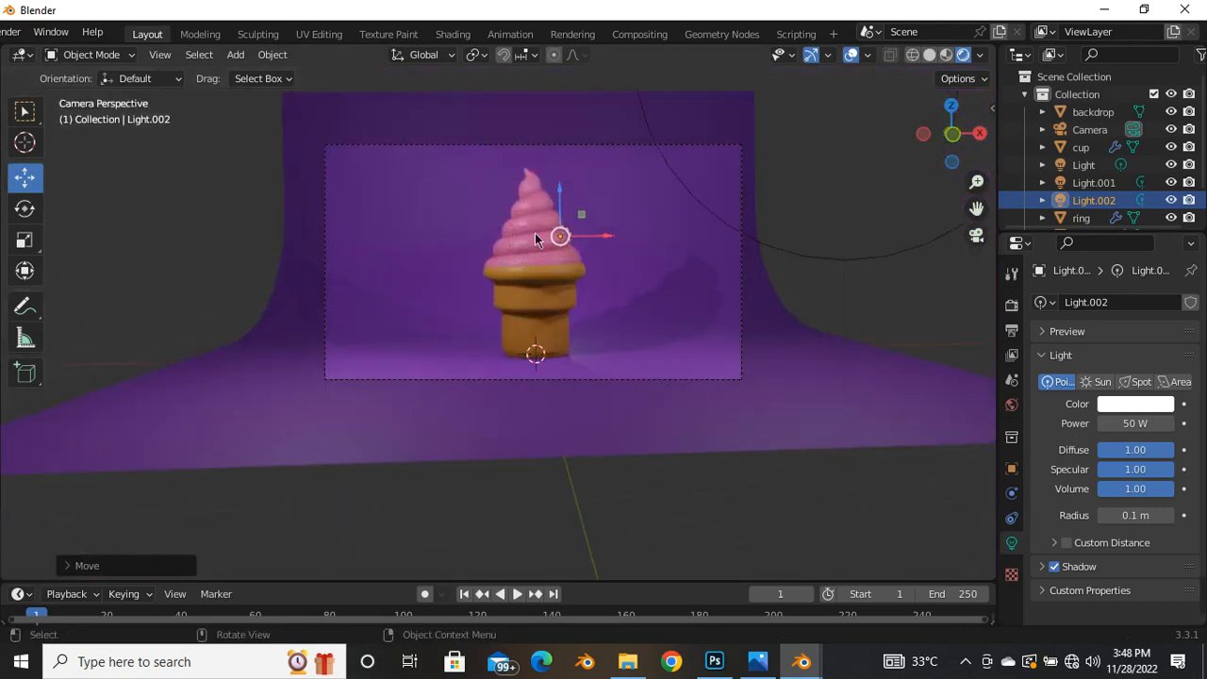
drag(572, 236, 566, 243)
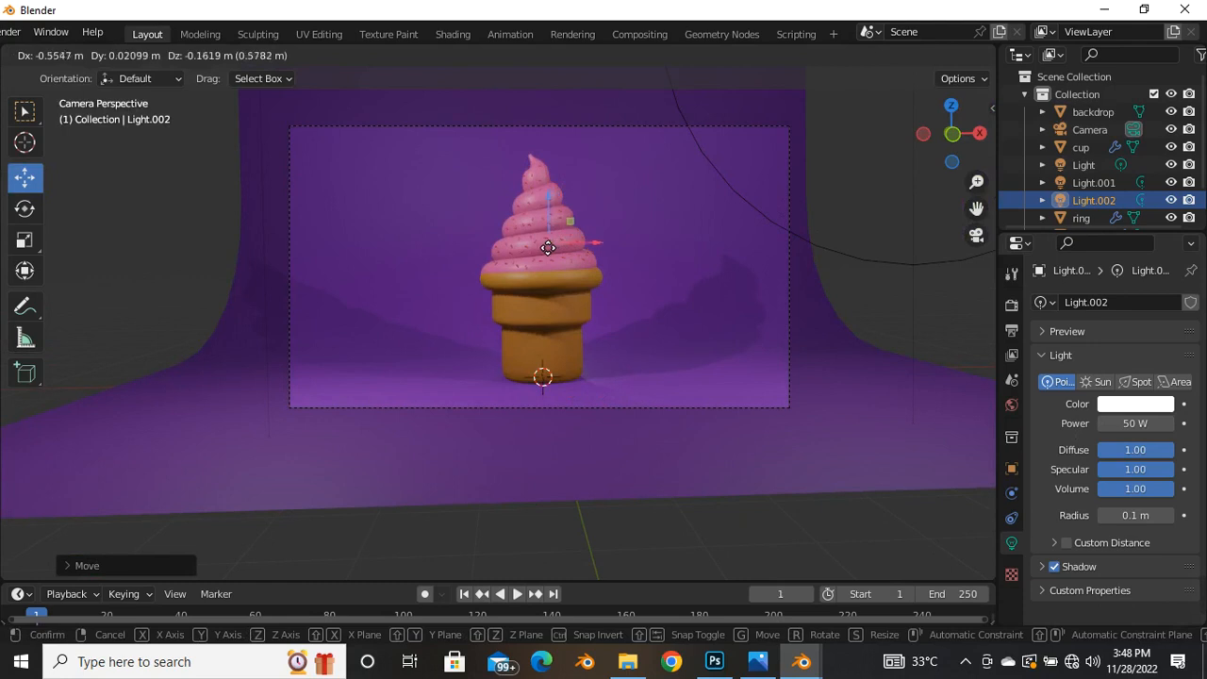
click(496, 241)
scroll(495, 242, down, 3)
scroll(490, 249, up, 3)
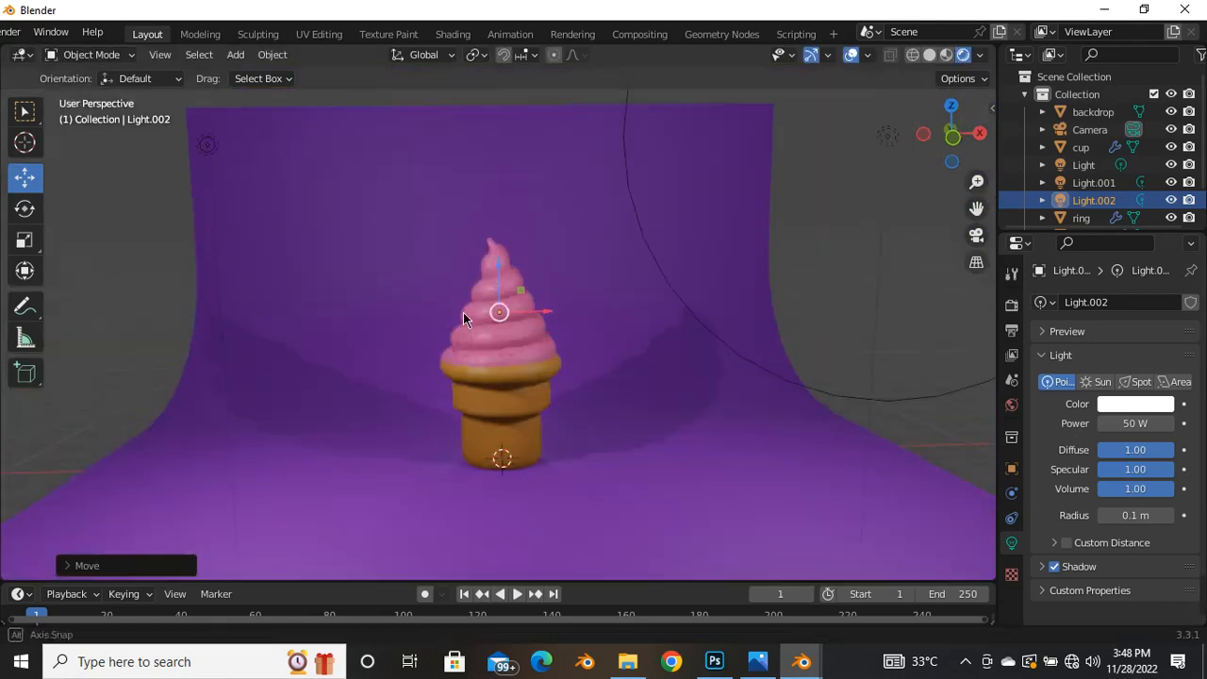
Set the power of the second point light, Light.001, to 200 W and check the lighting through the camera
middle_drag(463, 312, 257, 298)
click(83, 403)
scroll(312, 350, down, 4)
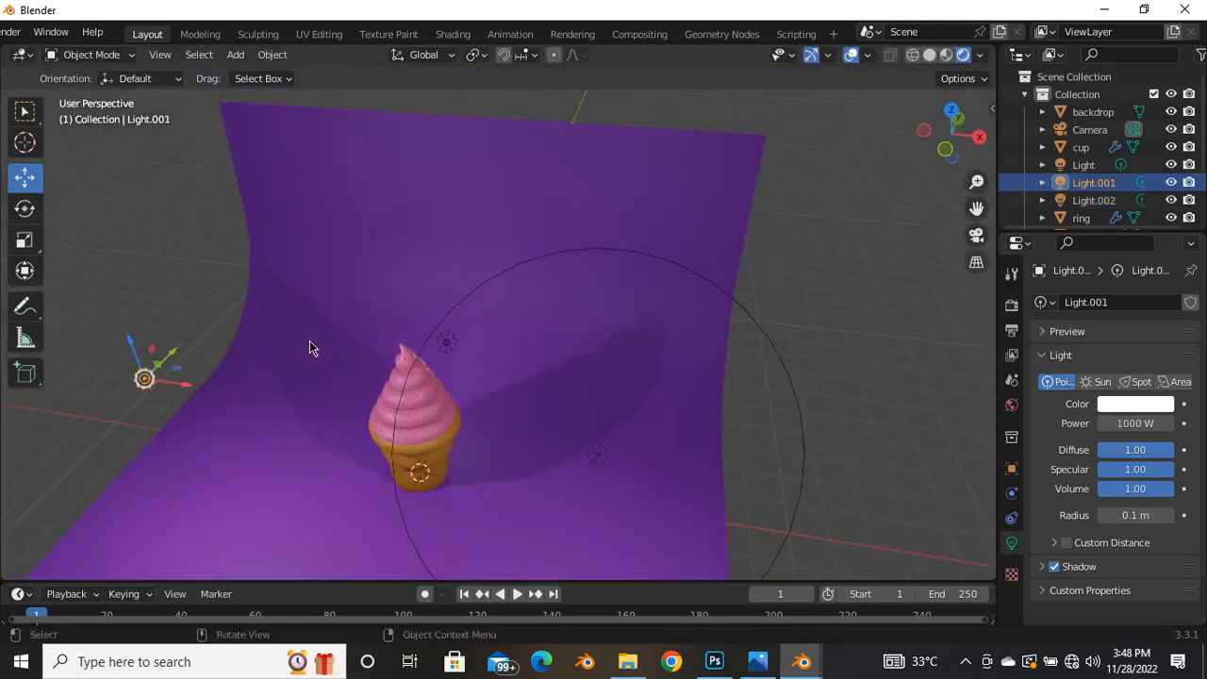
click(1138, 426)
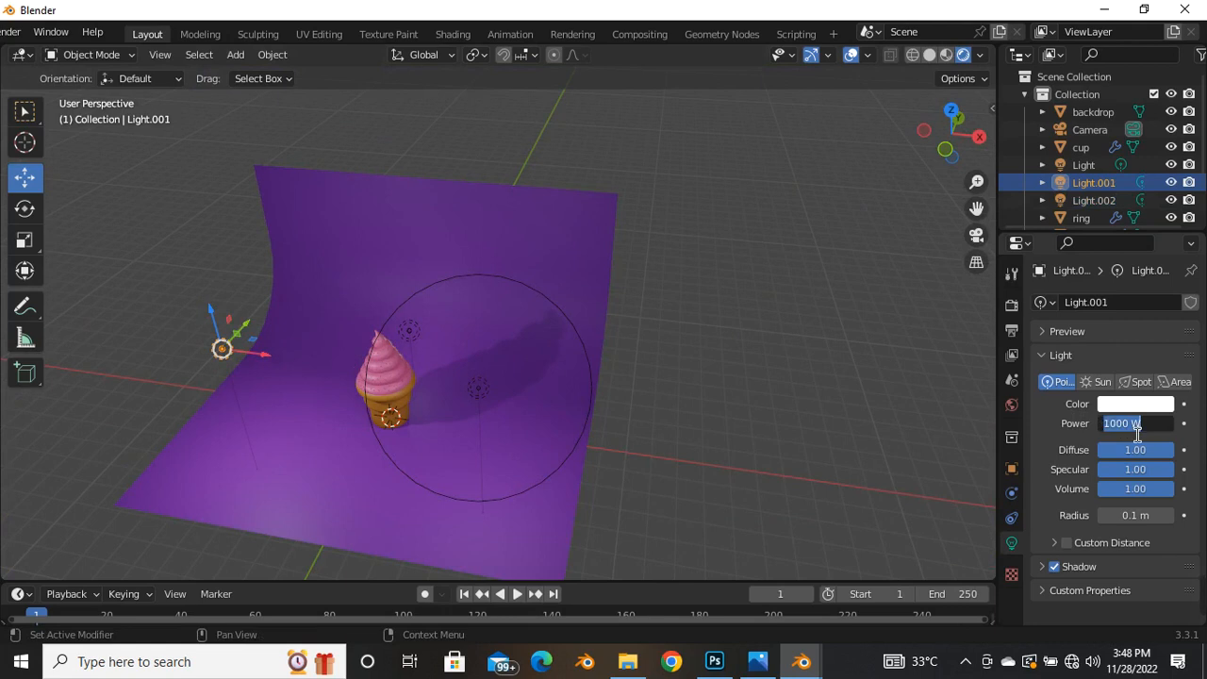
text(200)
key(Return)
middle_drag(579, 468, 547, 396)
middle_drag(453, 364, 351, 331)
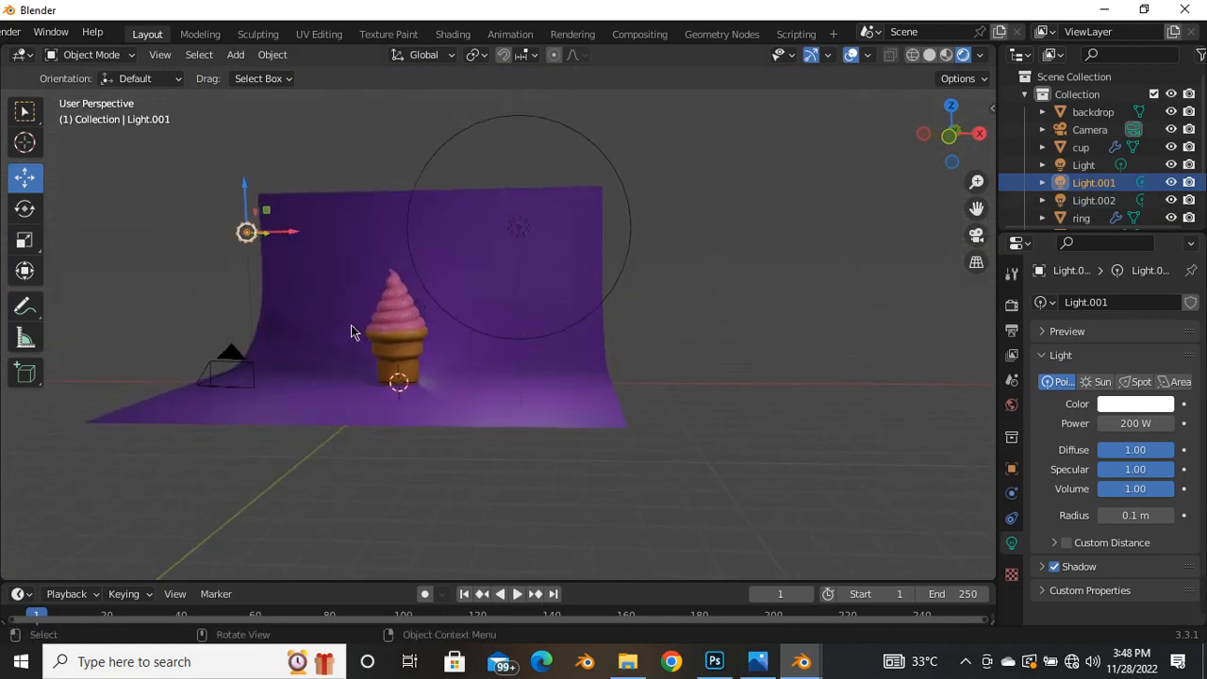
click(977, 235)
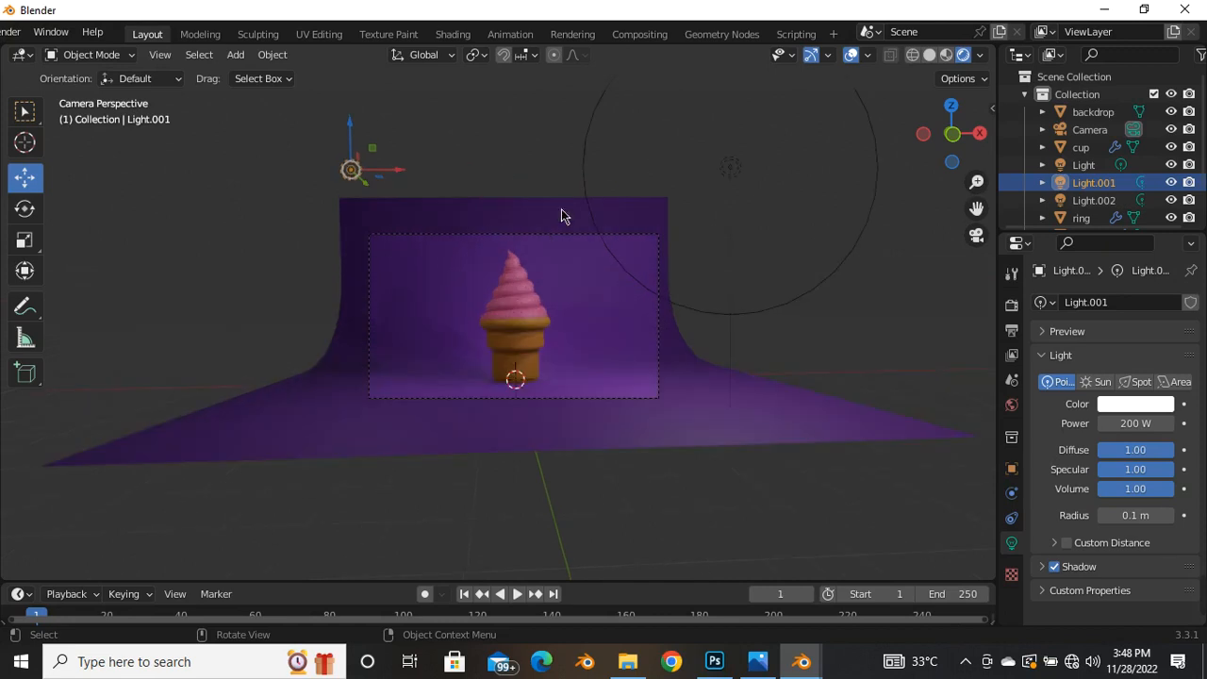
scroll(605, 293, up, 1)
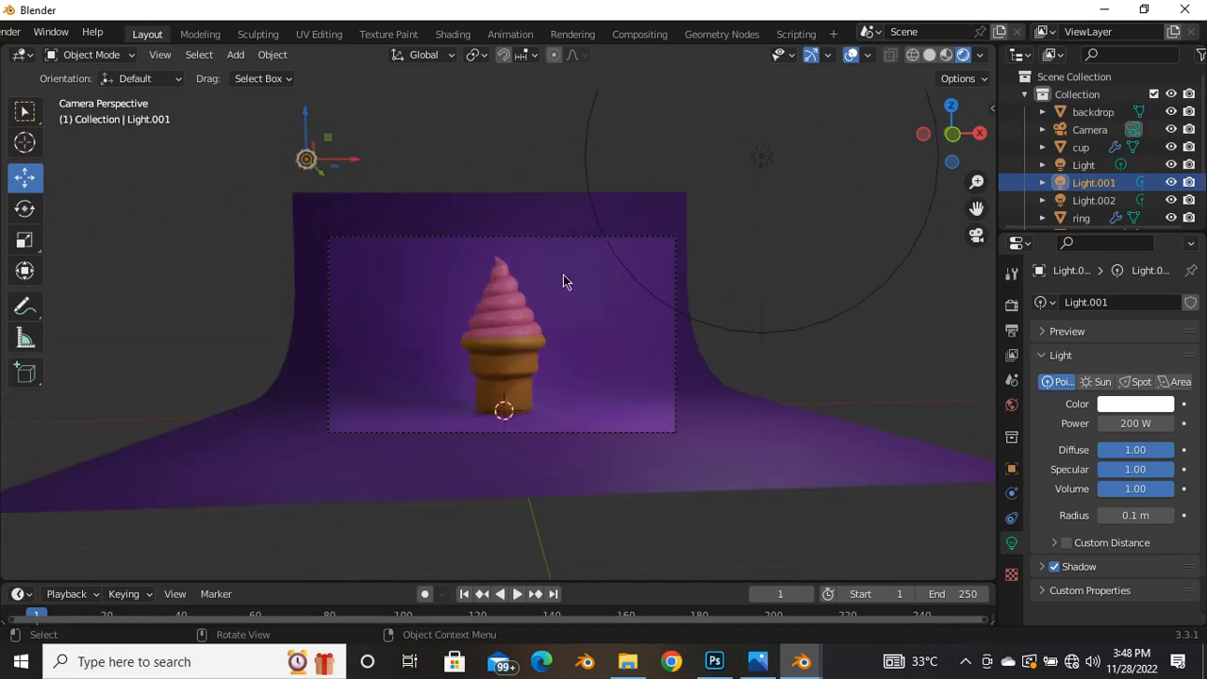
scroll(580, 290, up, 1)
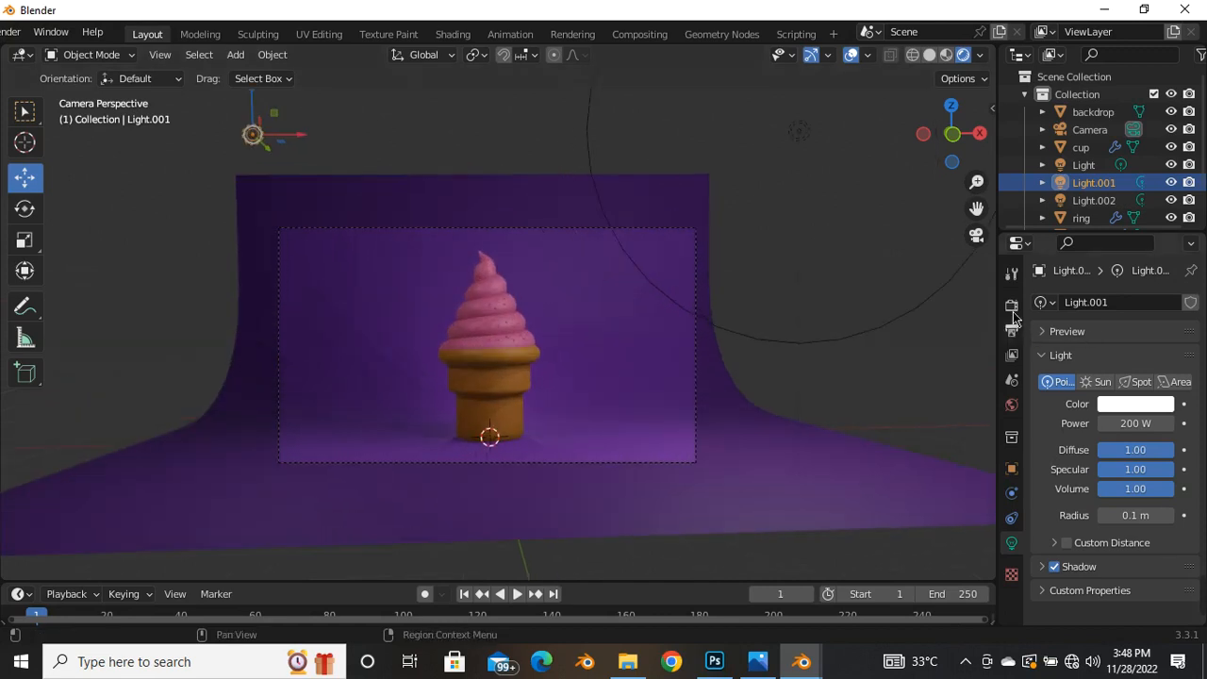
Set the scene's color management look to High Contrast and check the cone through the camera
click(1012, 306)
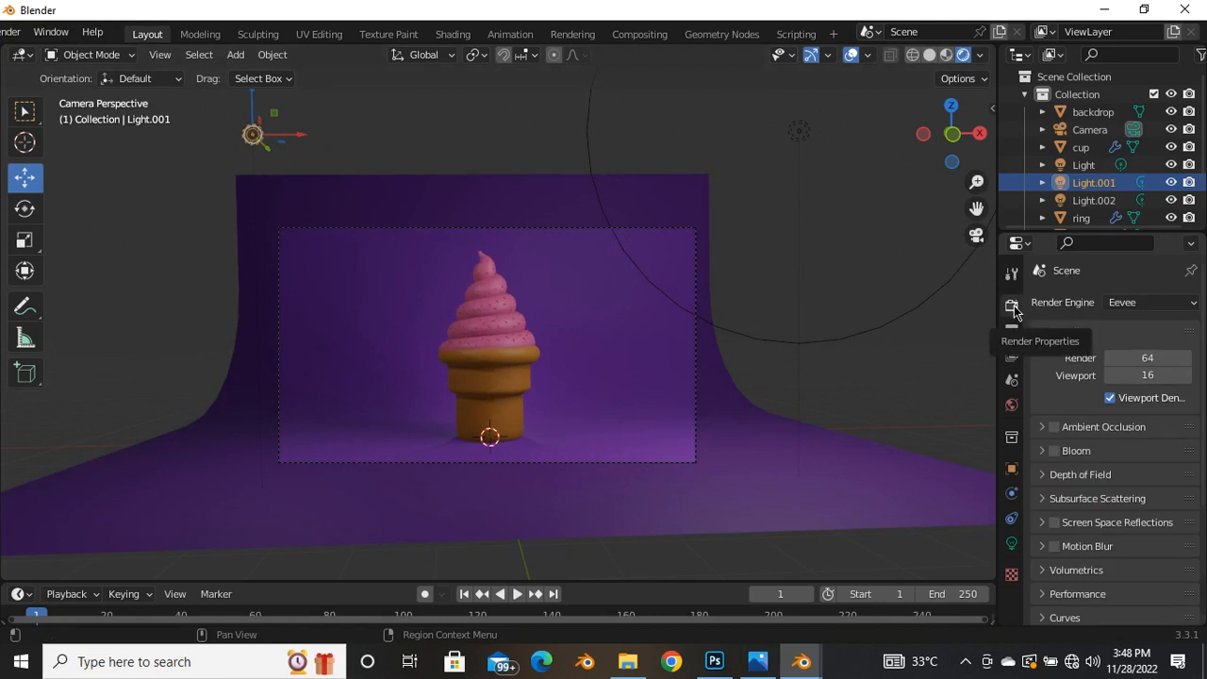
scroll(1066, 405, down, 5)
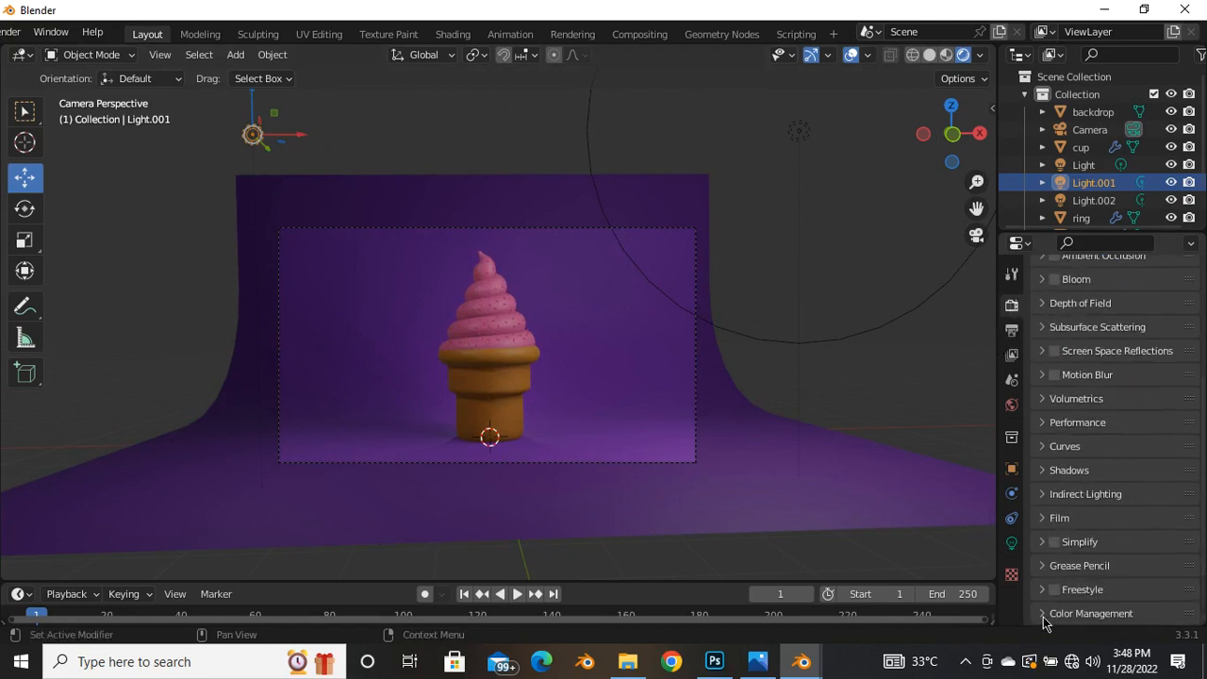
scroll(1162, 594, down, 4)
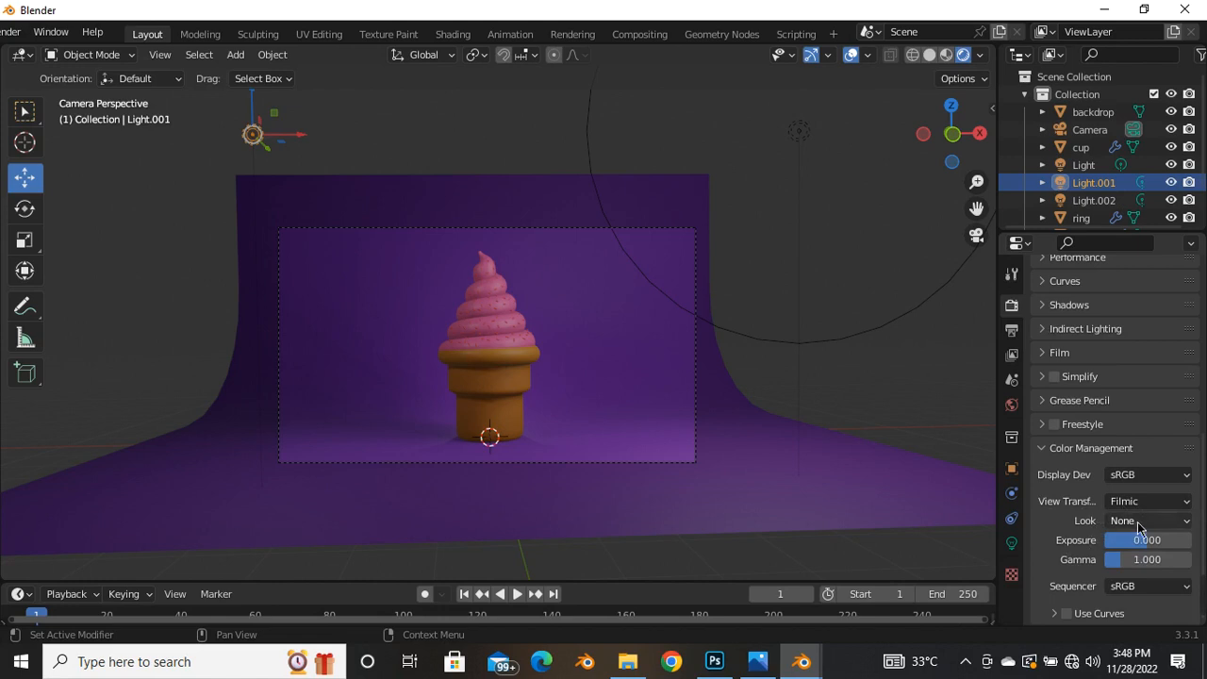
click(1191, 530)
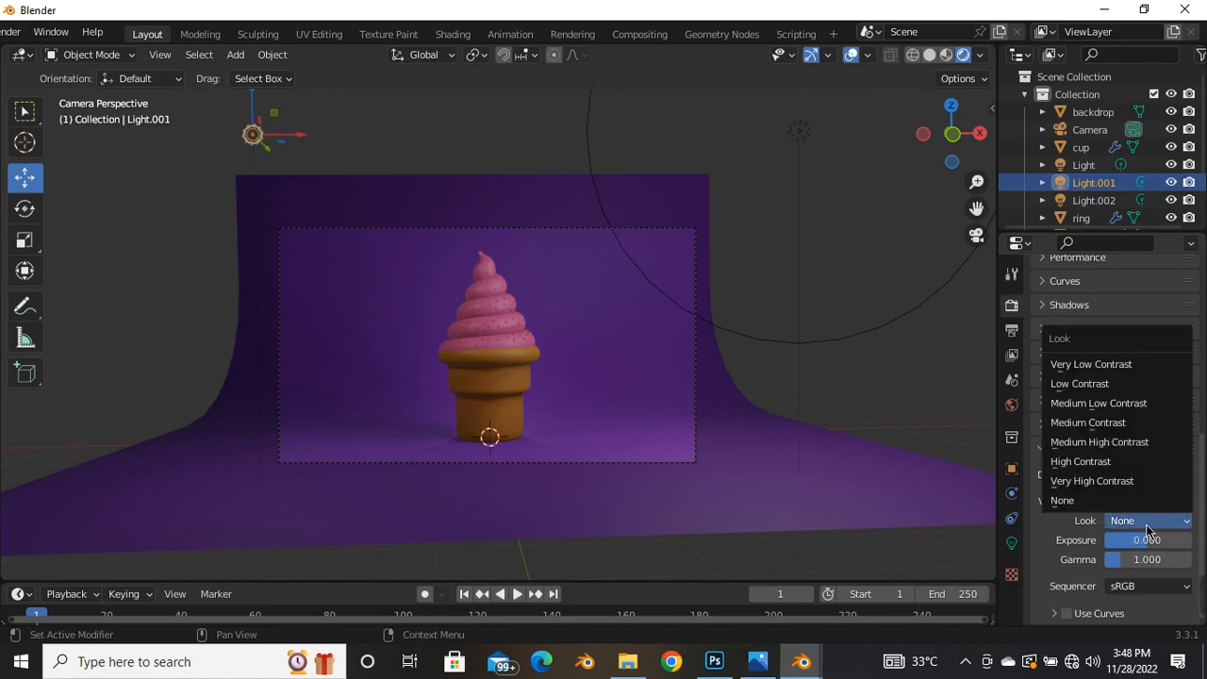
click(1084, 461)
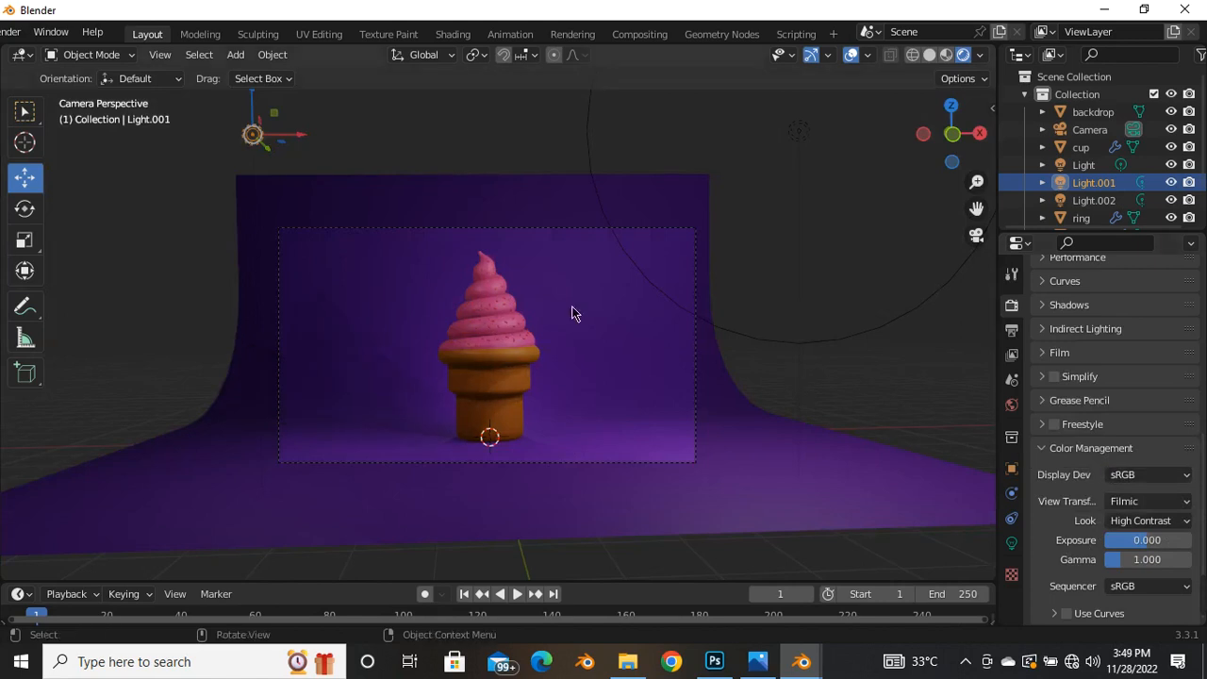
scroll(549, 313, up, 3)
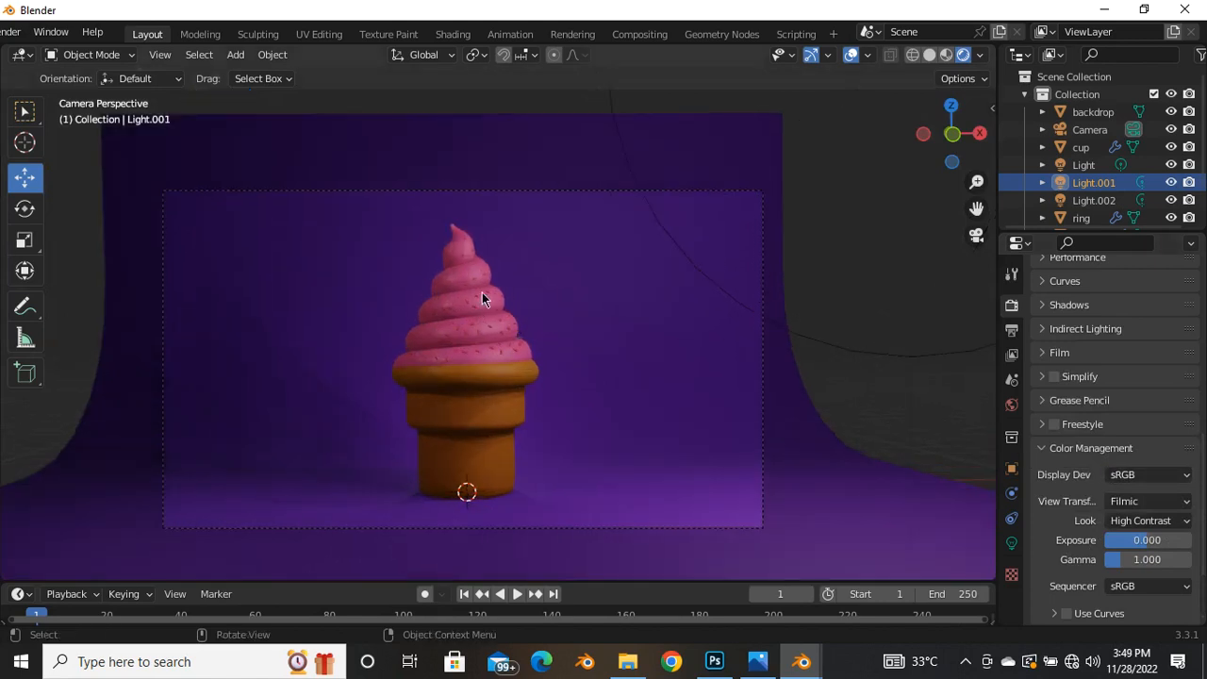
scroll(486, 307, down, 2)
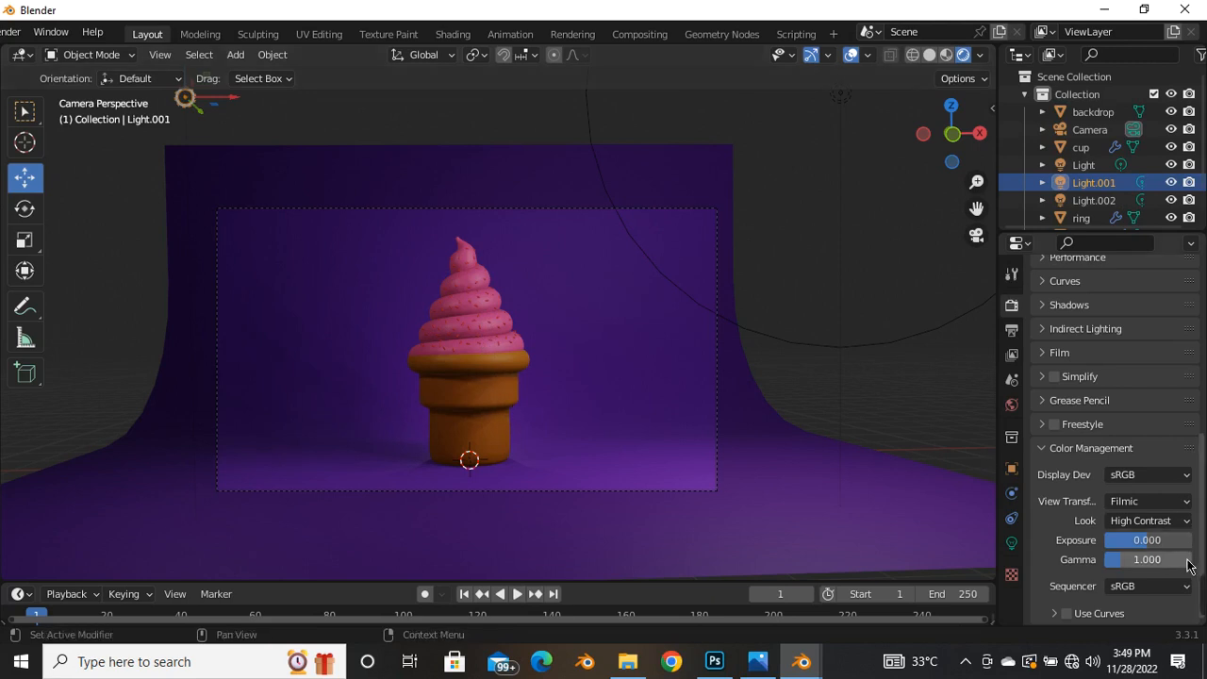
Try the Cycles render engine on the scene, and switch back to Eevee
scroll(1187, 565, up, 6)
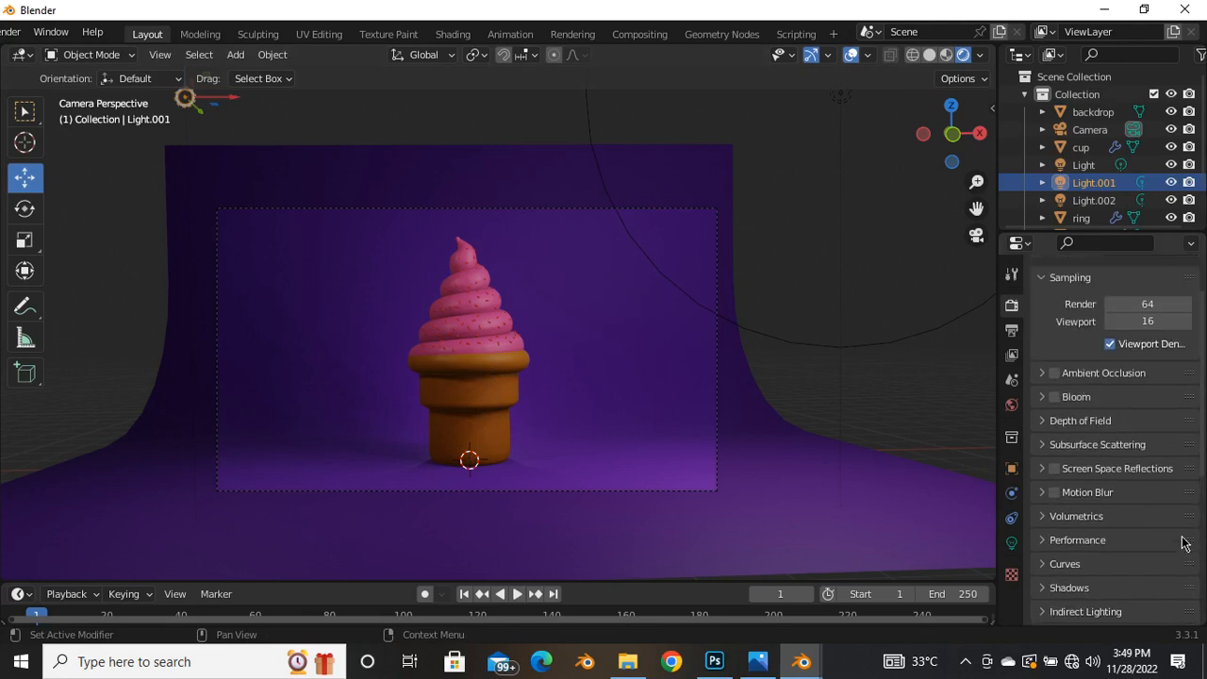
scroll(1186, 543, up, 2)
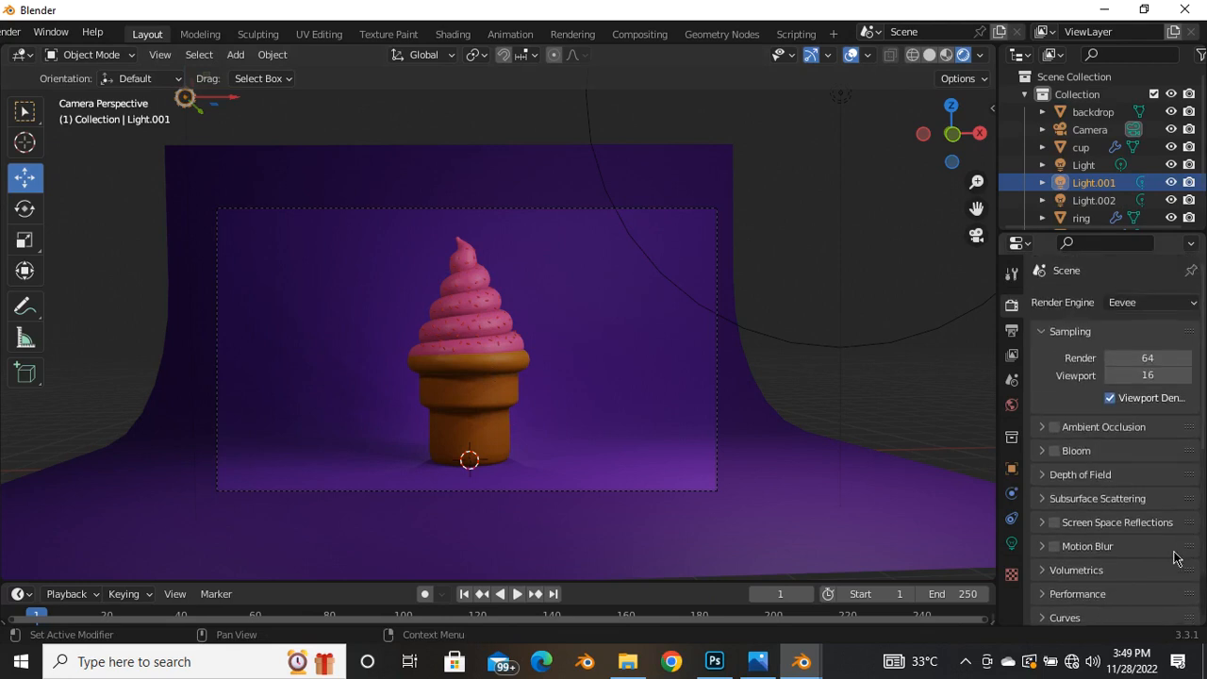
scroll(613, 344, down, 1)
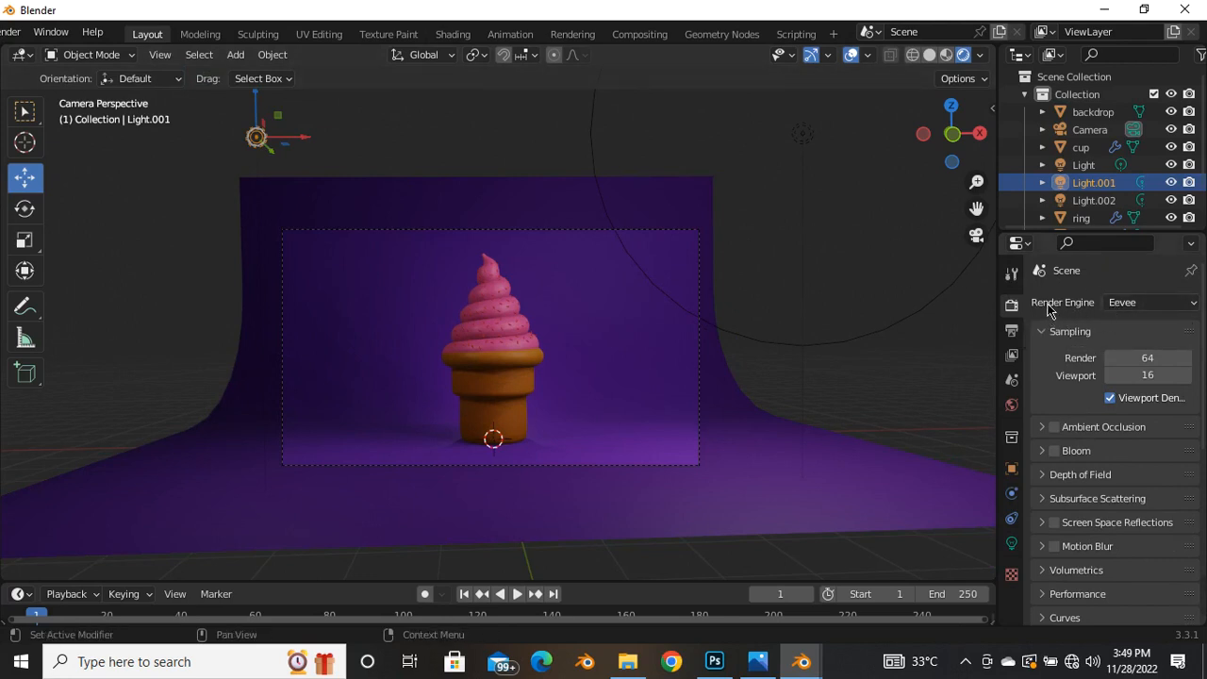
click(1184, 305)
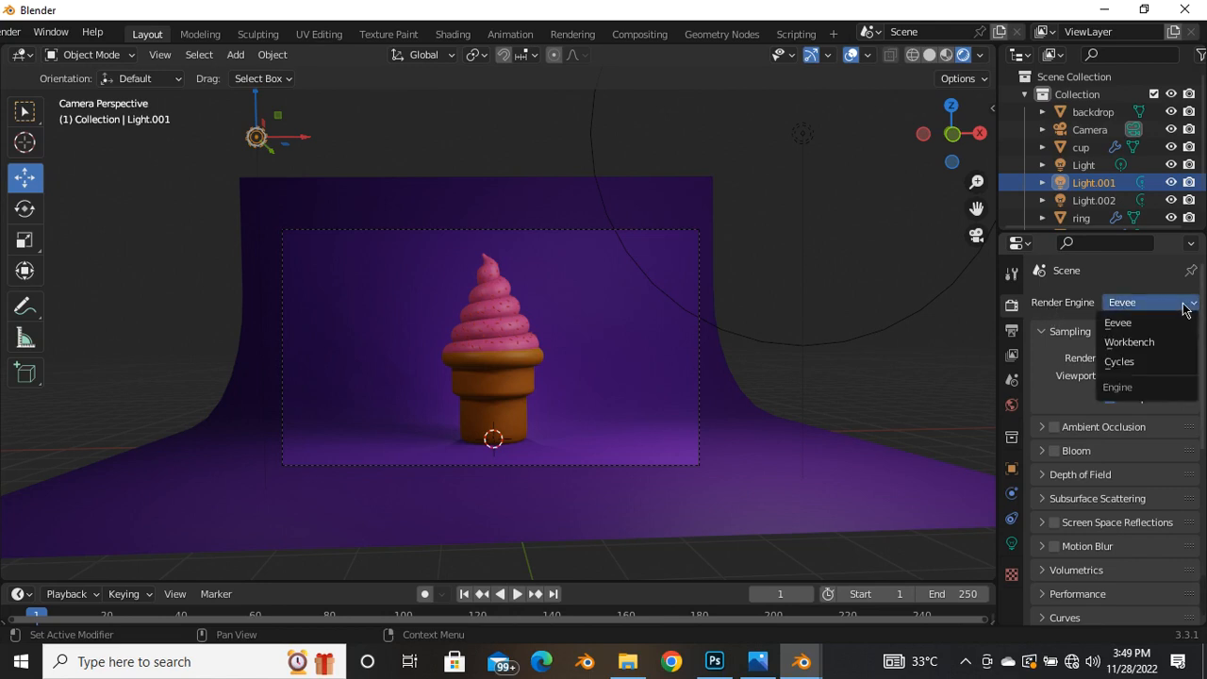
click(1144, 363)
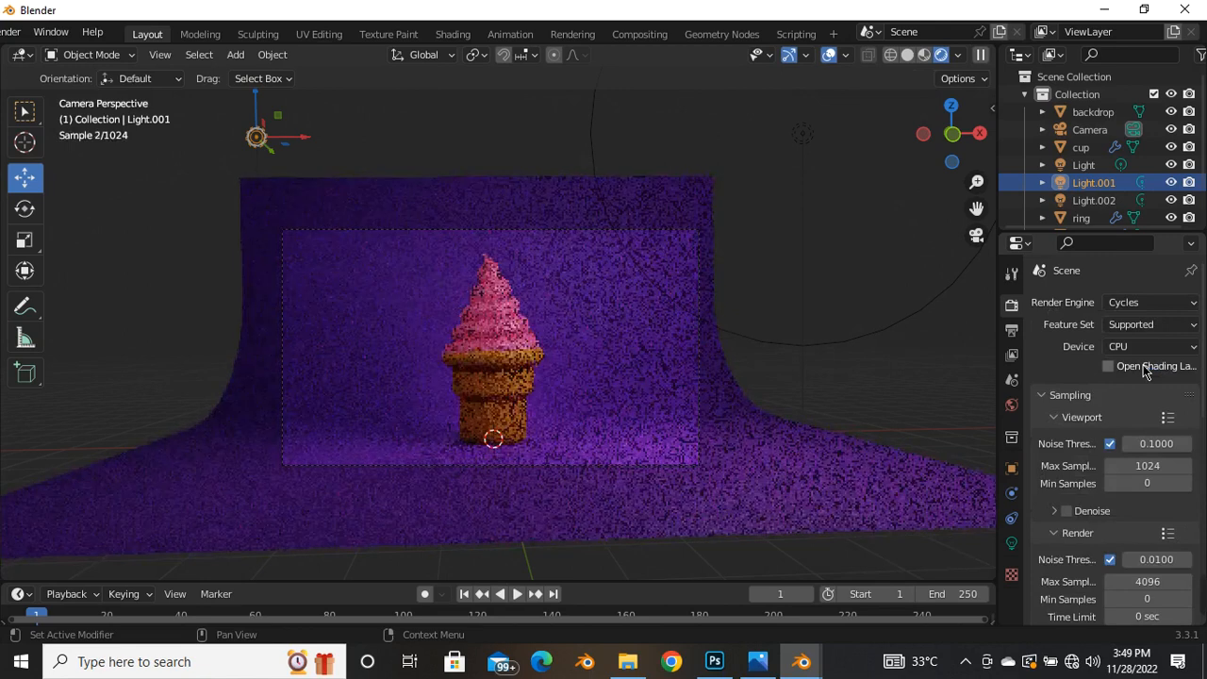
click(1161, 306)
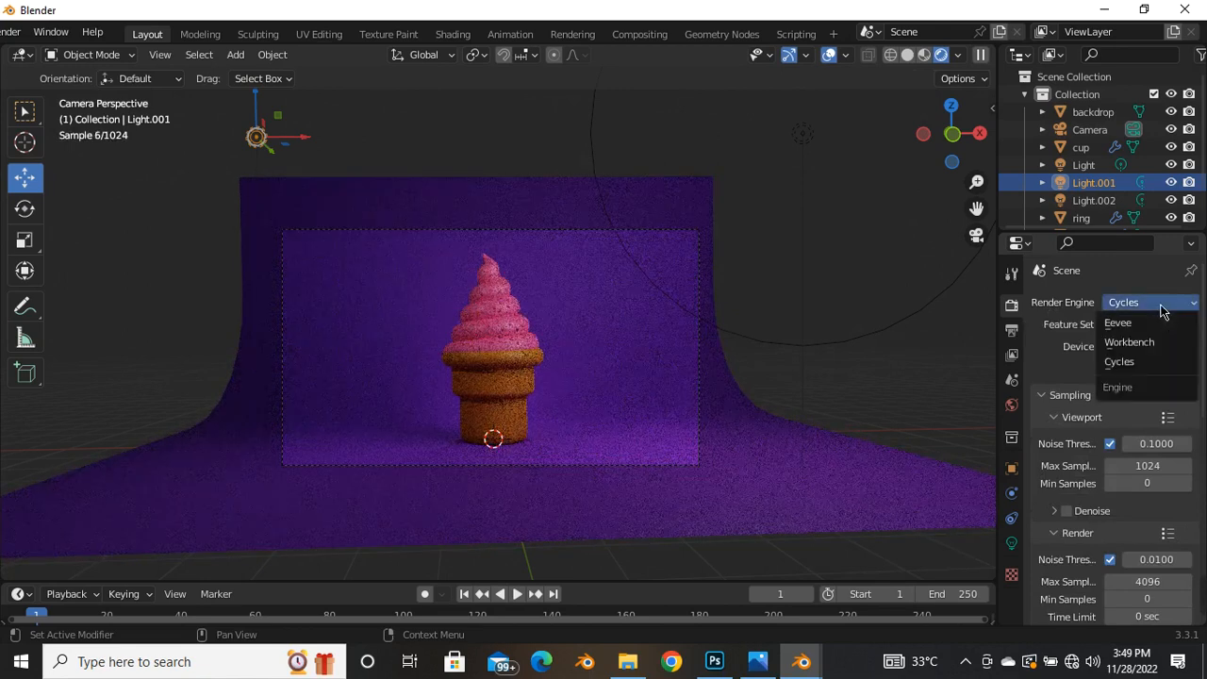
click(1122, 323)
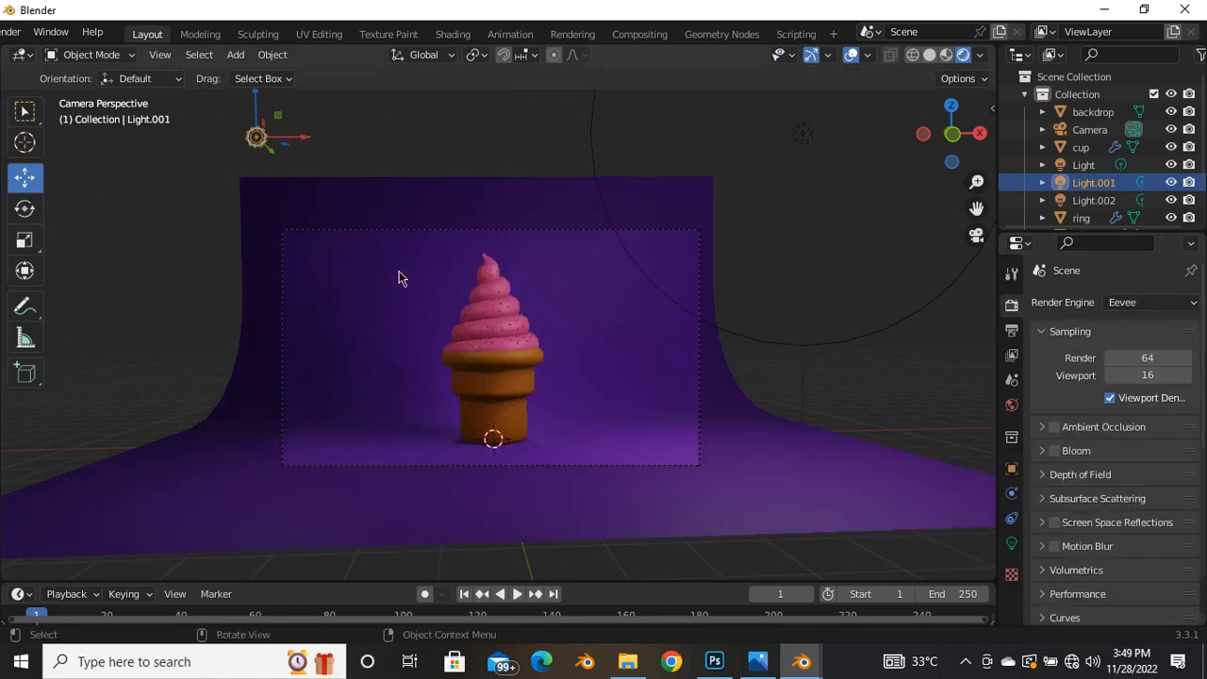
Enable the transparent film option for the render
scroll(1072, 477, down, 5)
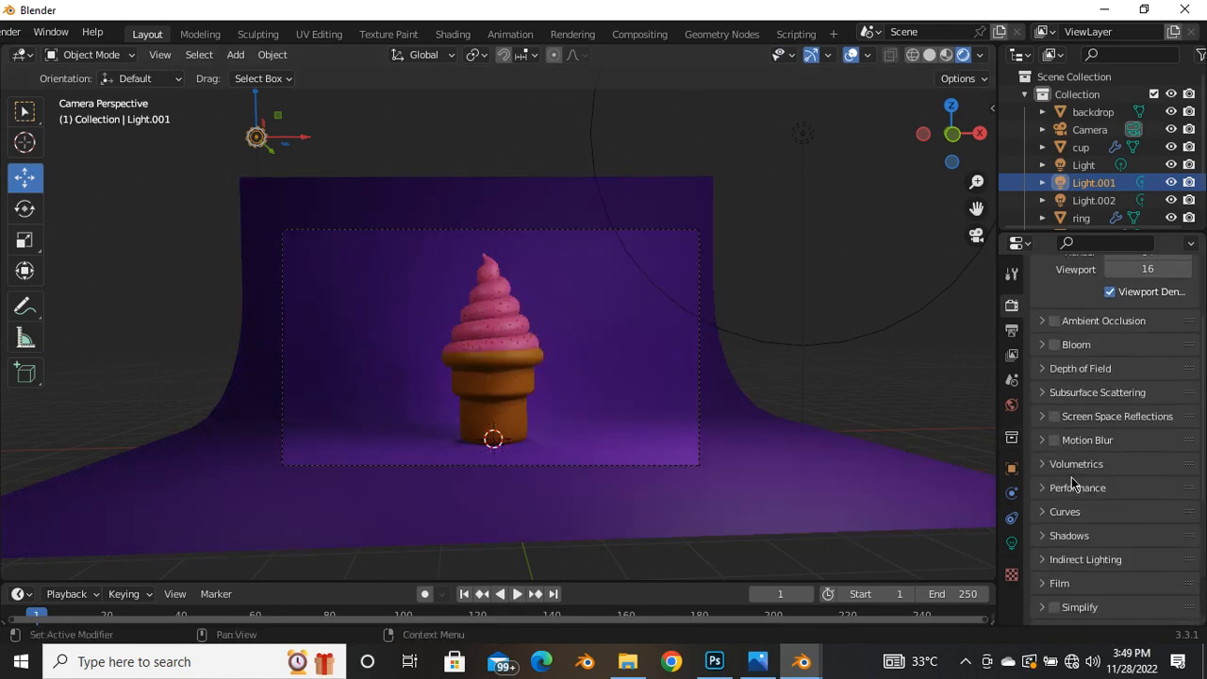
click(1041, 513)
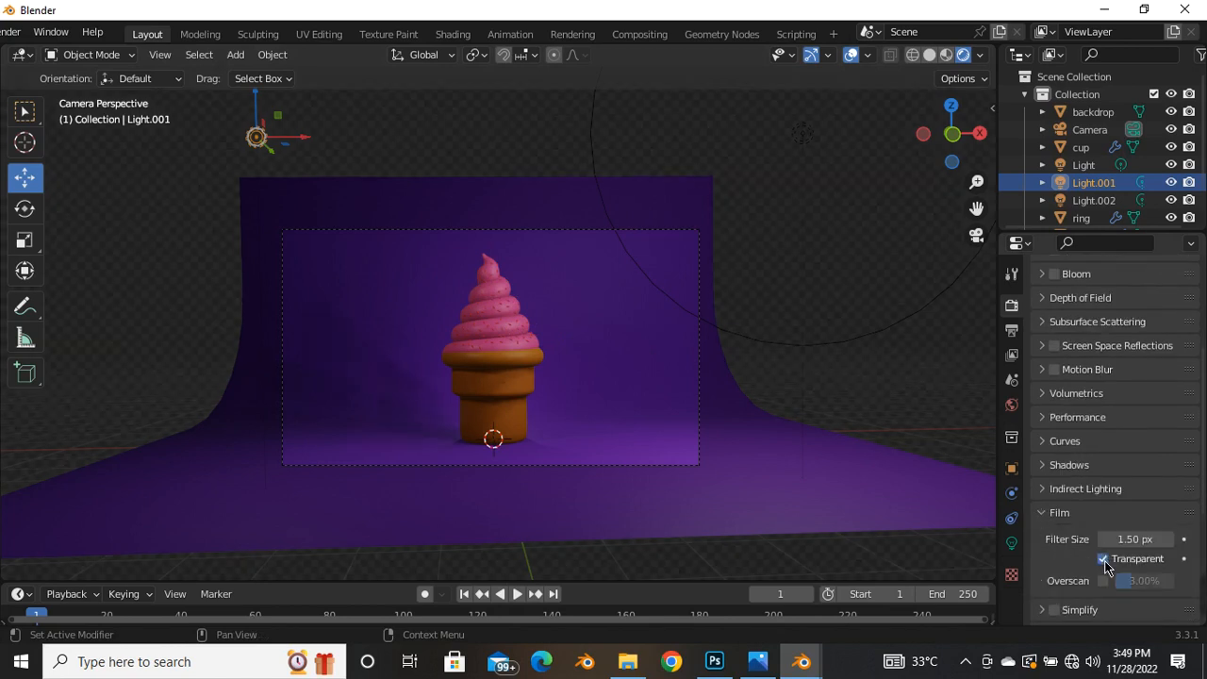
scroll(604, 334, down, 4)
Set the power of the point light Light.001 to 500 W
mouse_move(539, 391)
middle_down()
mouse_move(549, 376)
mouse_move(526, 406)
middle_up()
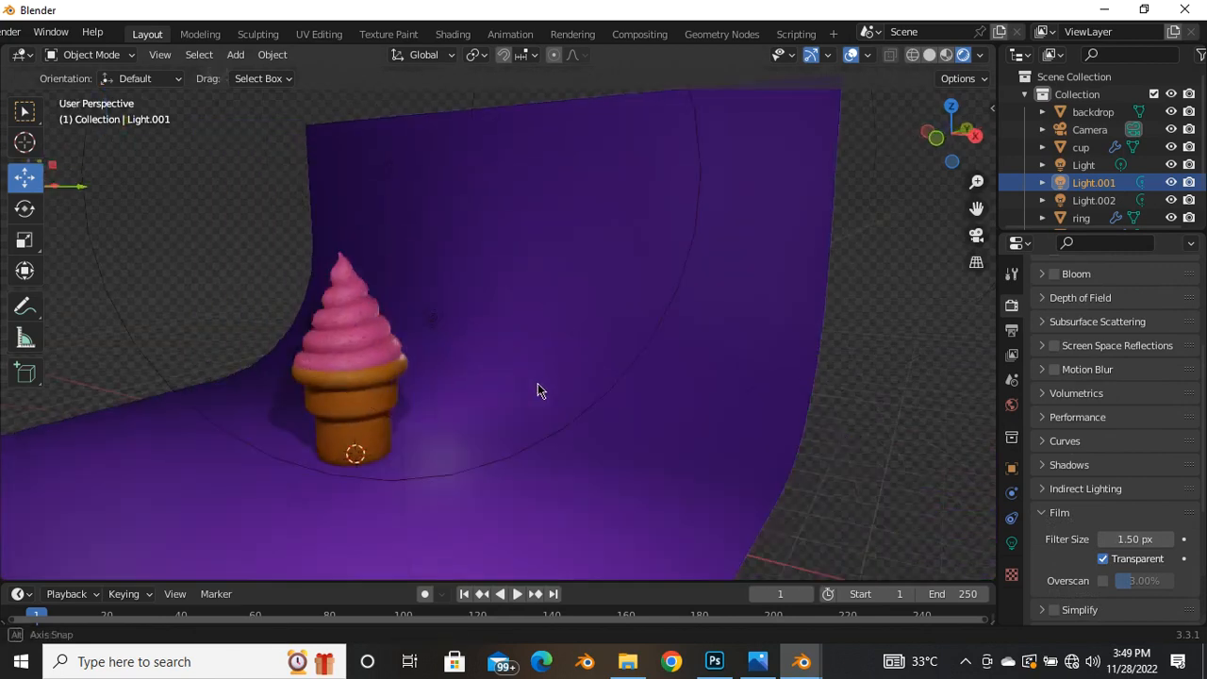
scroll(545, 373, down, 4)
scroll(501, 373, up, 2)
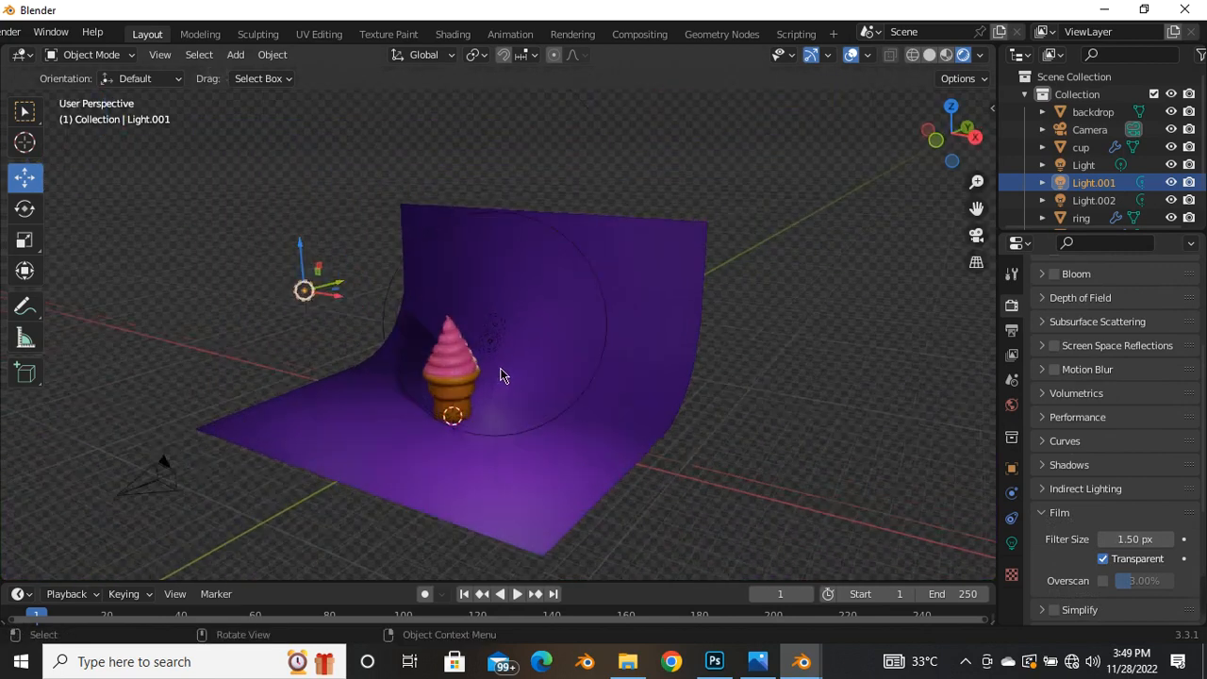
click(491, 342)
middle_drag(445, 393, 431, 372)
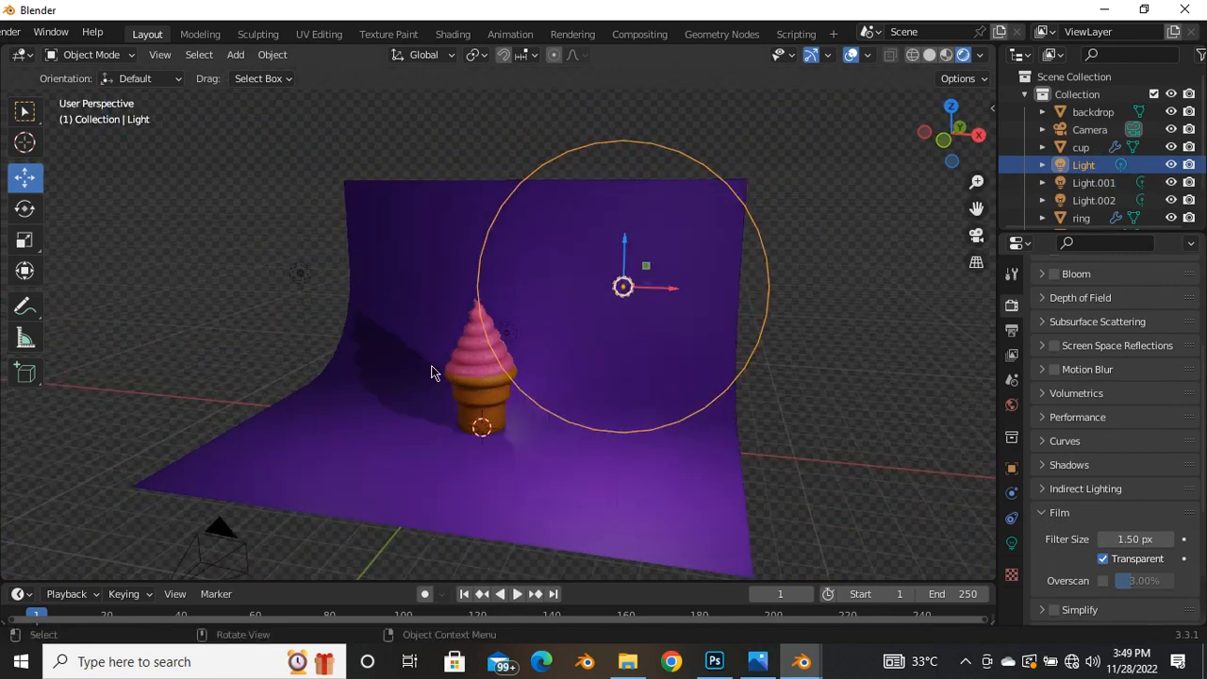
click(296, 275)
click(1012, 543)
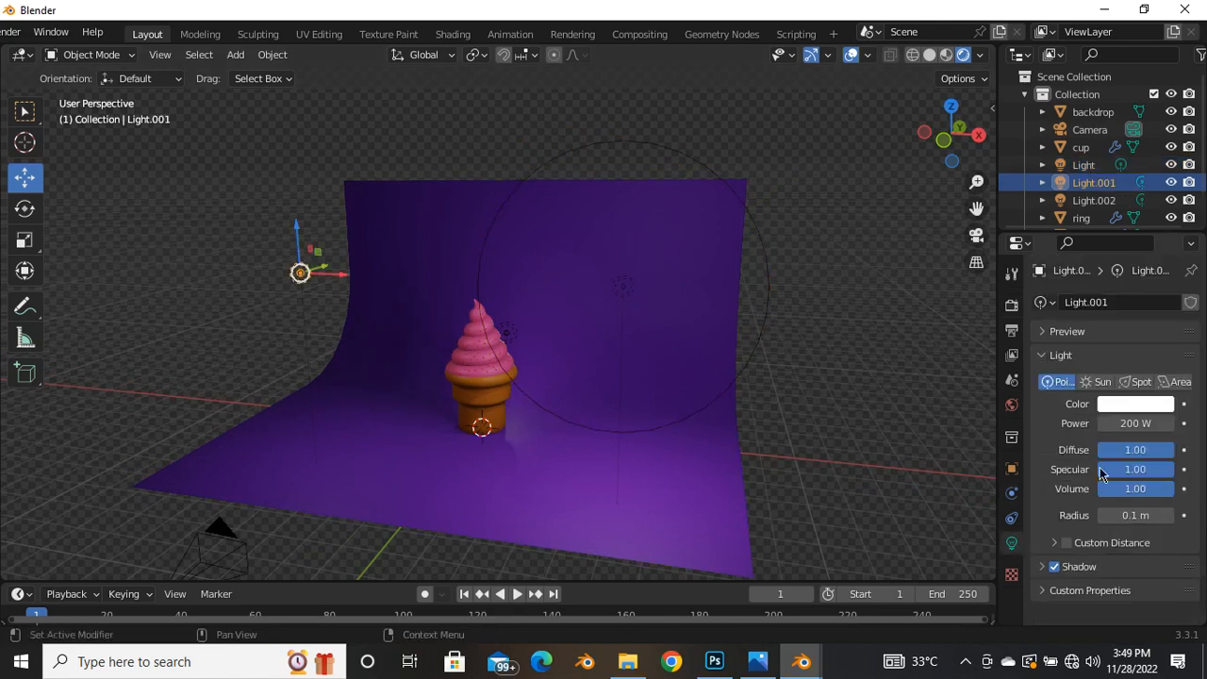
click(1141, 429)
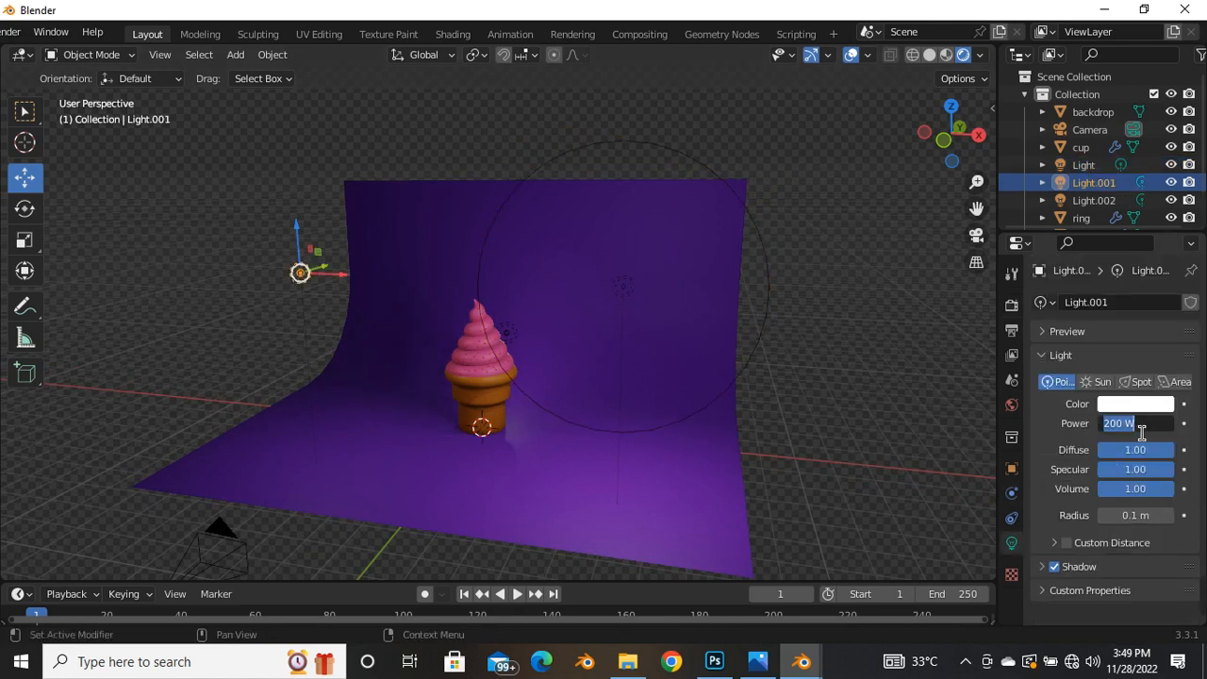
text(500)
key(Return)
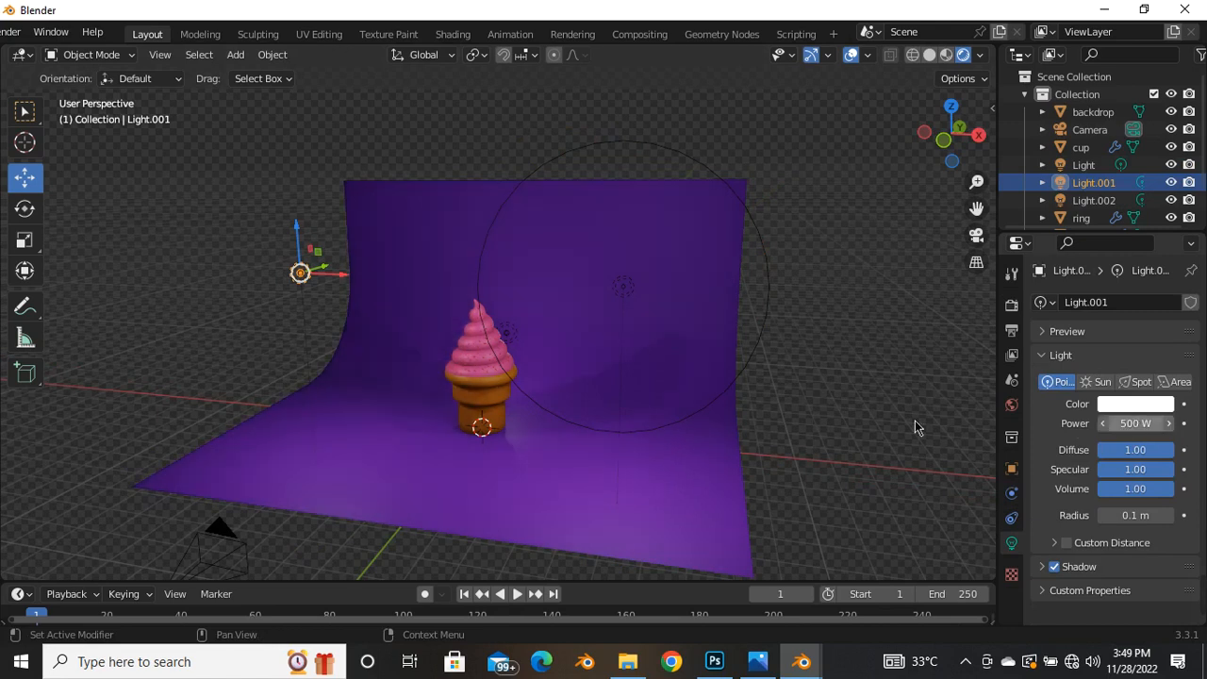
Move the backdrop slightly back along the Y axis, away from the cone
middle_drag(642, 394, 584, 369)
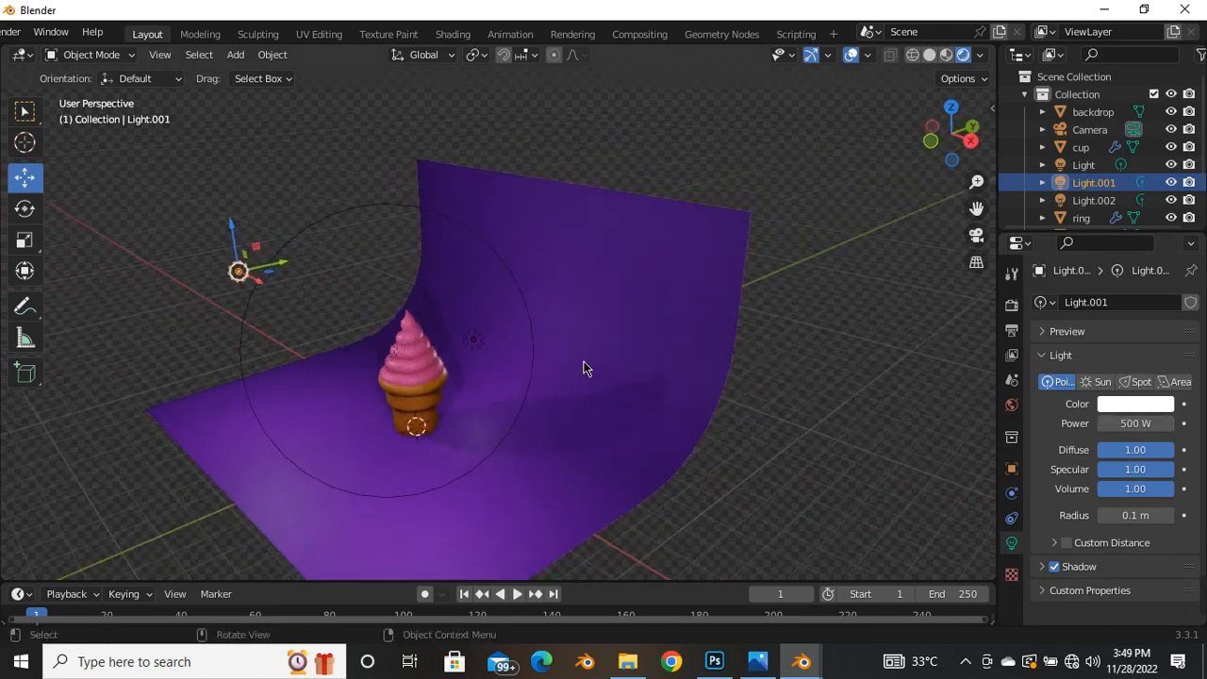
click(584, 365)
drag(459, 420, 499, 379)
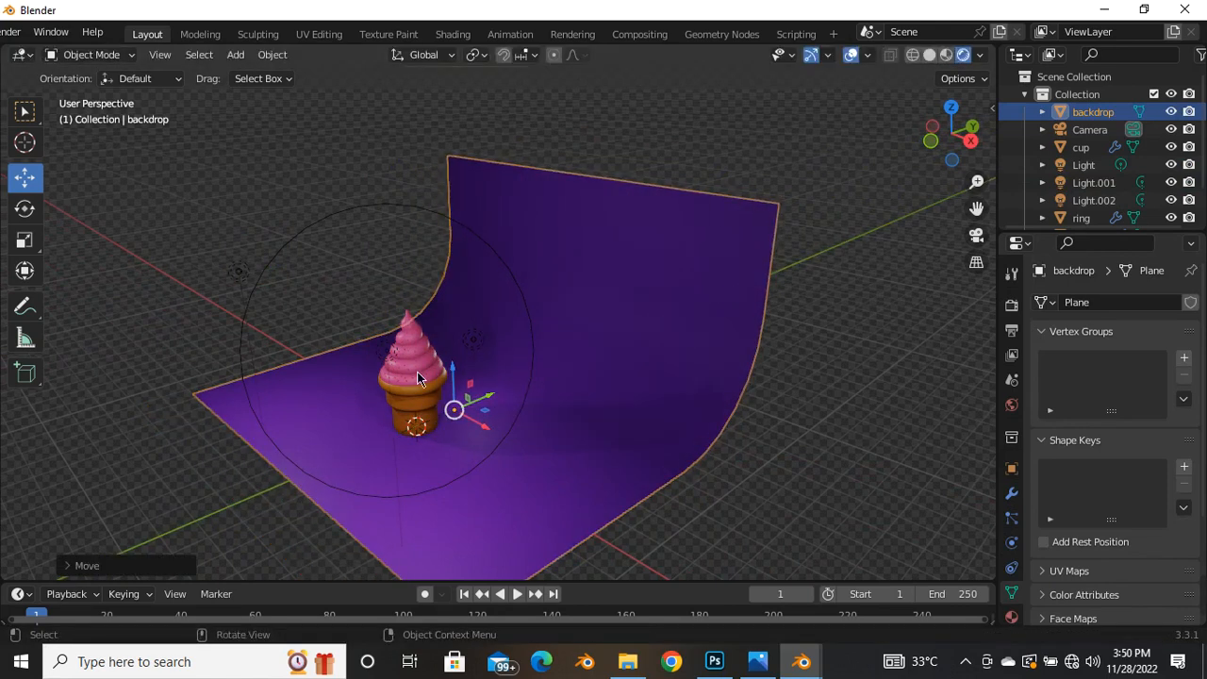
Set the power of the point light Light.002, behind the cone, to 200 W
middle_drag(417, 371, 434, 376)
click(478, 340)
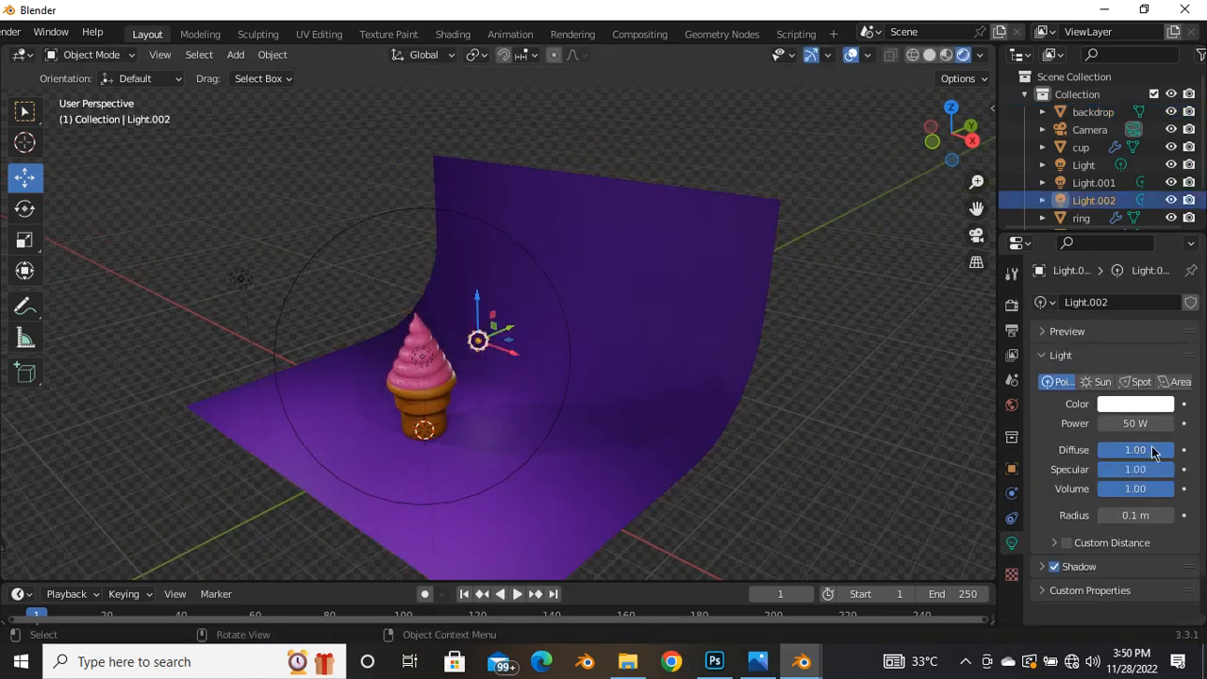
click(1139, 427)
text(2)
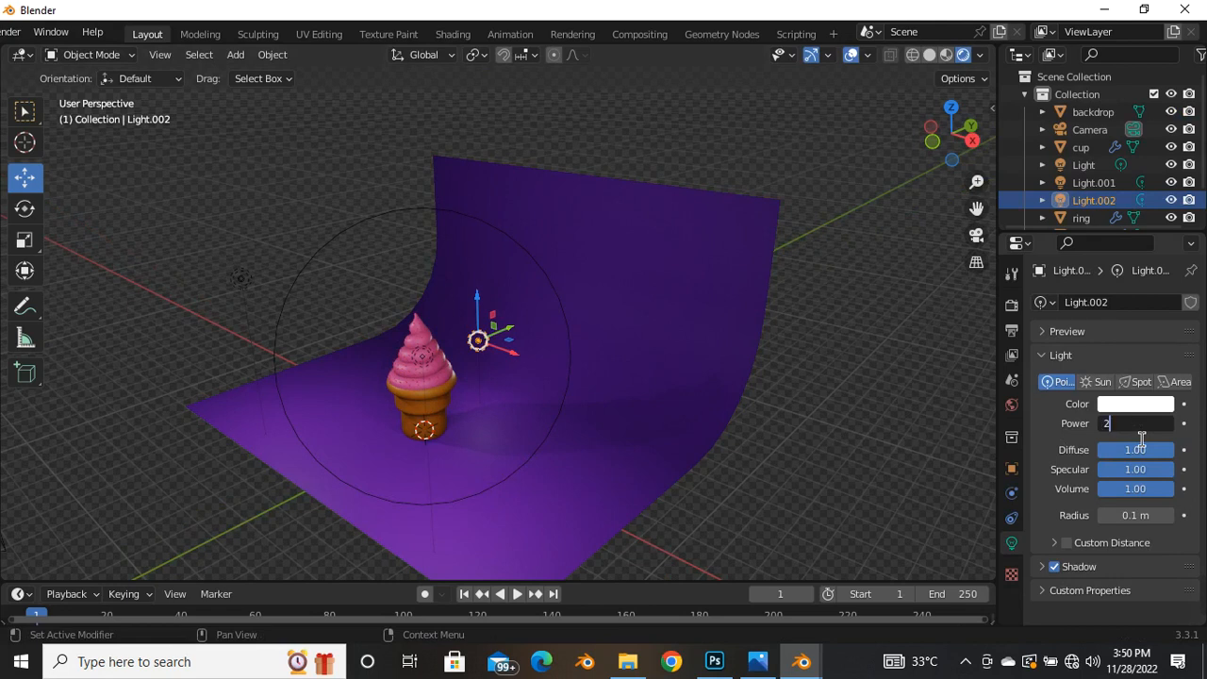
text(00)
key(Return)
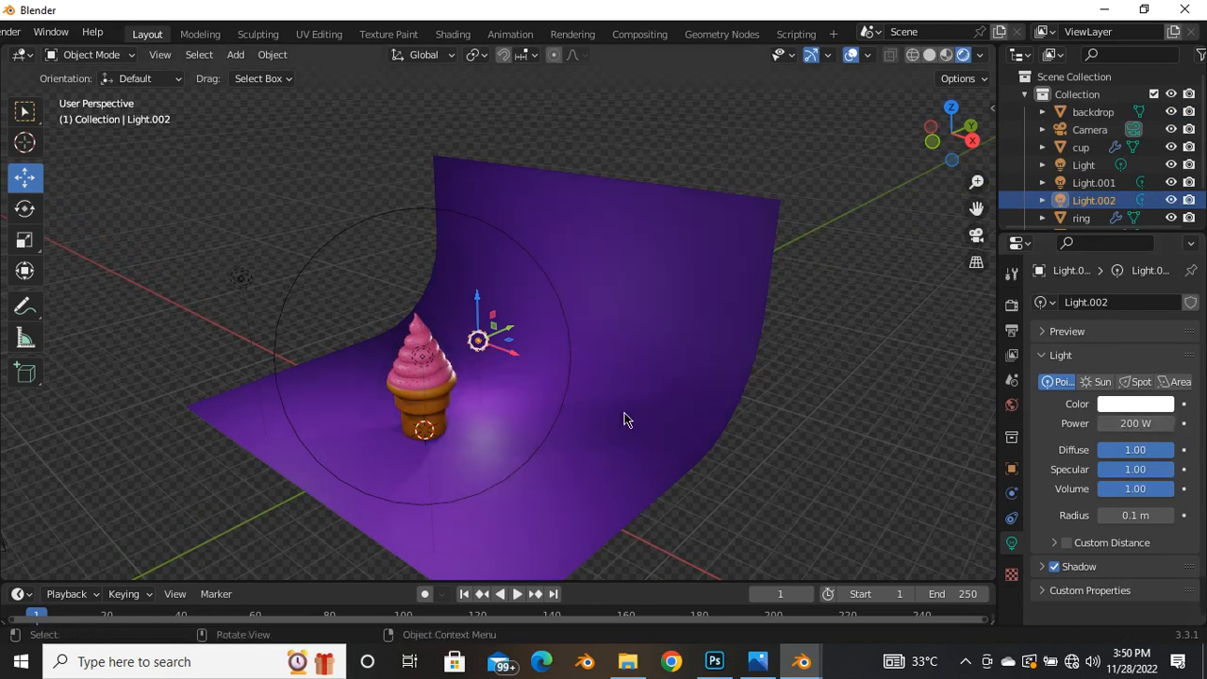
Reduce the radius of the main point light, Light, to 2.57 m
middle_drag(664, 379, 698, 387)
scroll(485, 284, up, 4)
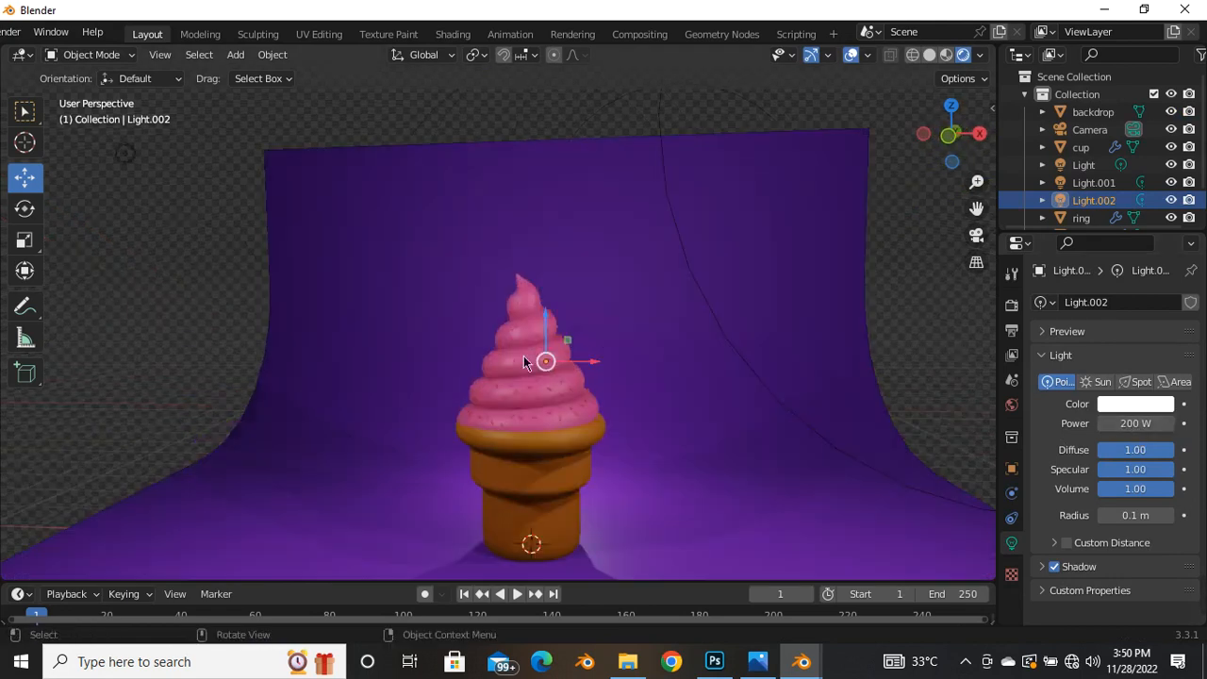
scroll(486, 327, down, 4)
middle_drag(482, 330, 551, 311)
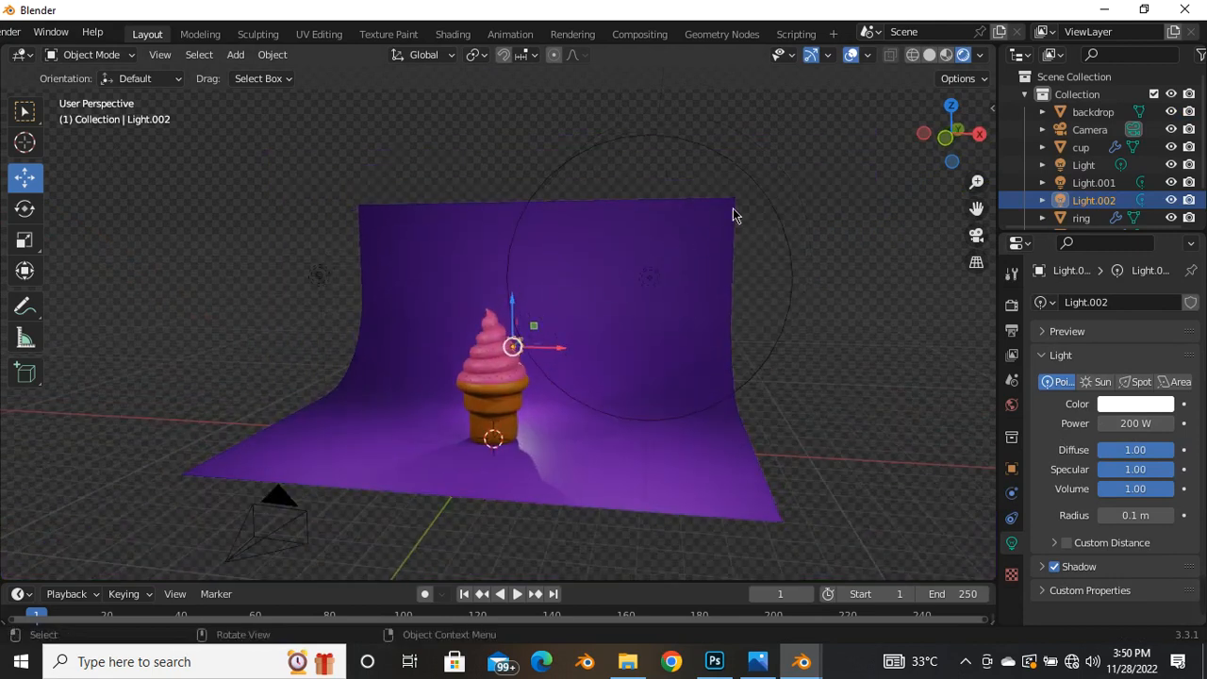
click(758, 188)
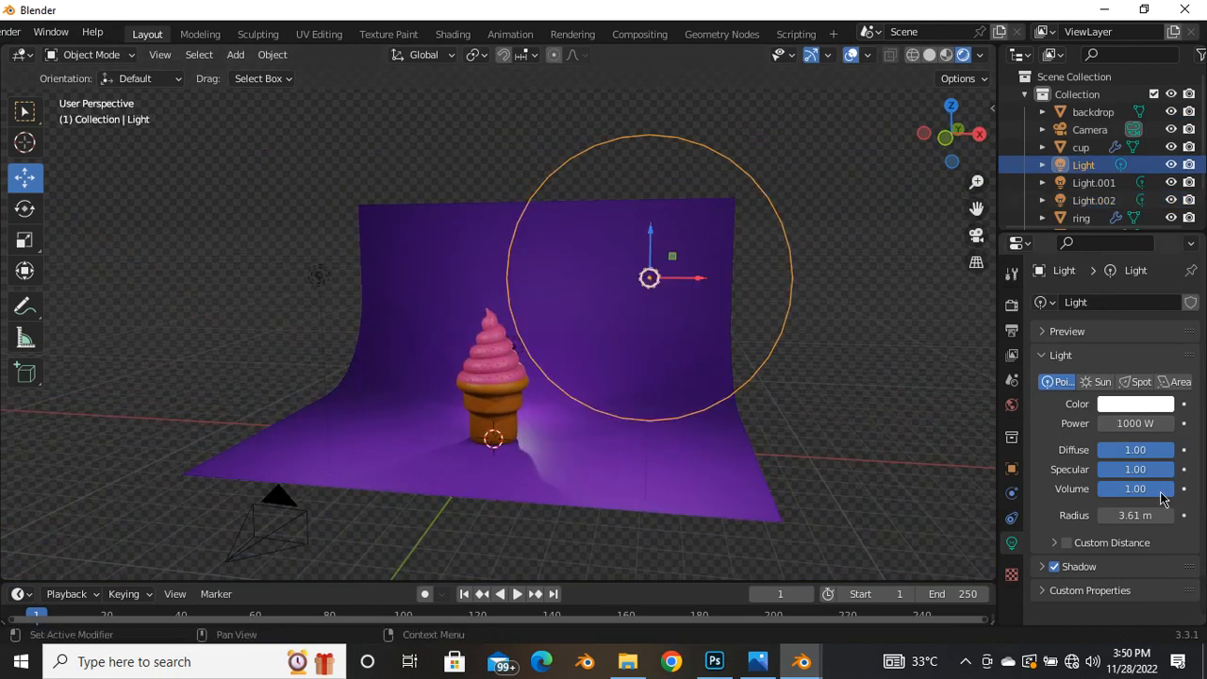
drag(1160, 517, 1094, 517)
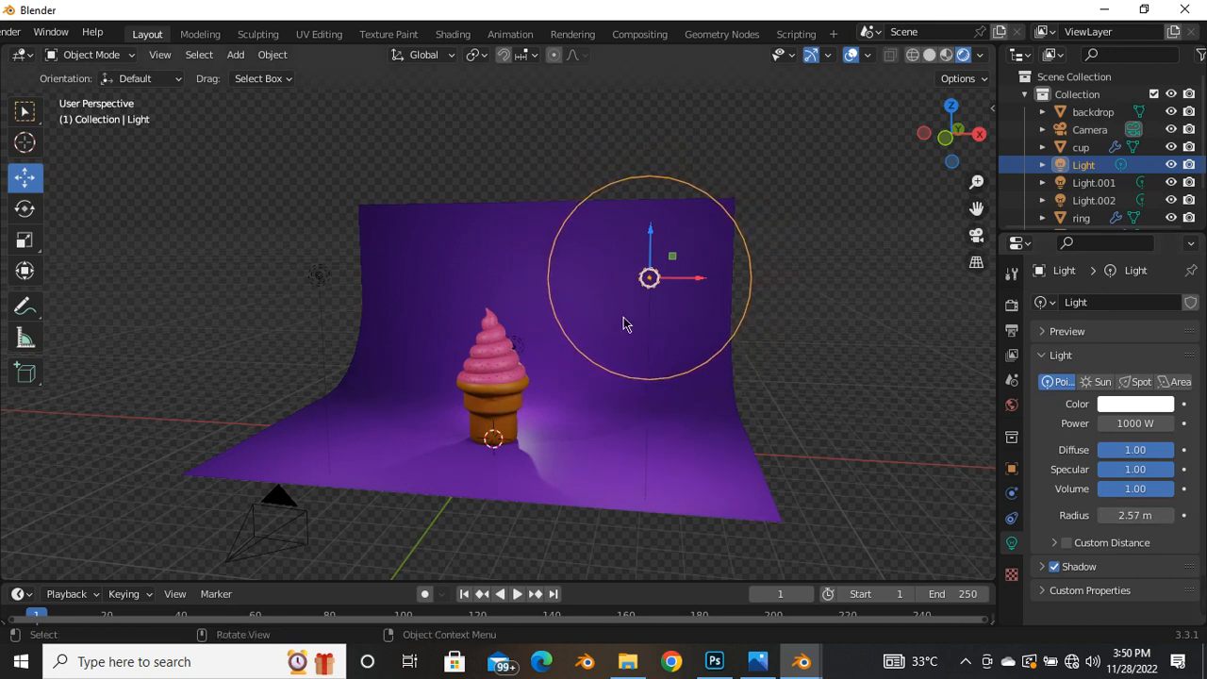
Move Light and Light.001 each slightly along the Y axis toward the backdrop, and check the lighting through the camera
middle_drag(625, 320, 390, 437)
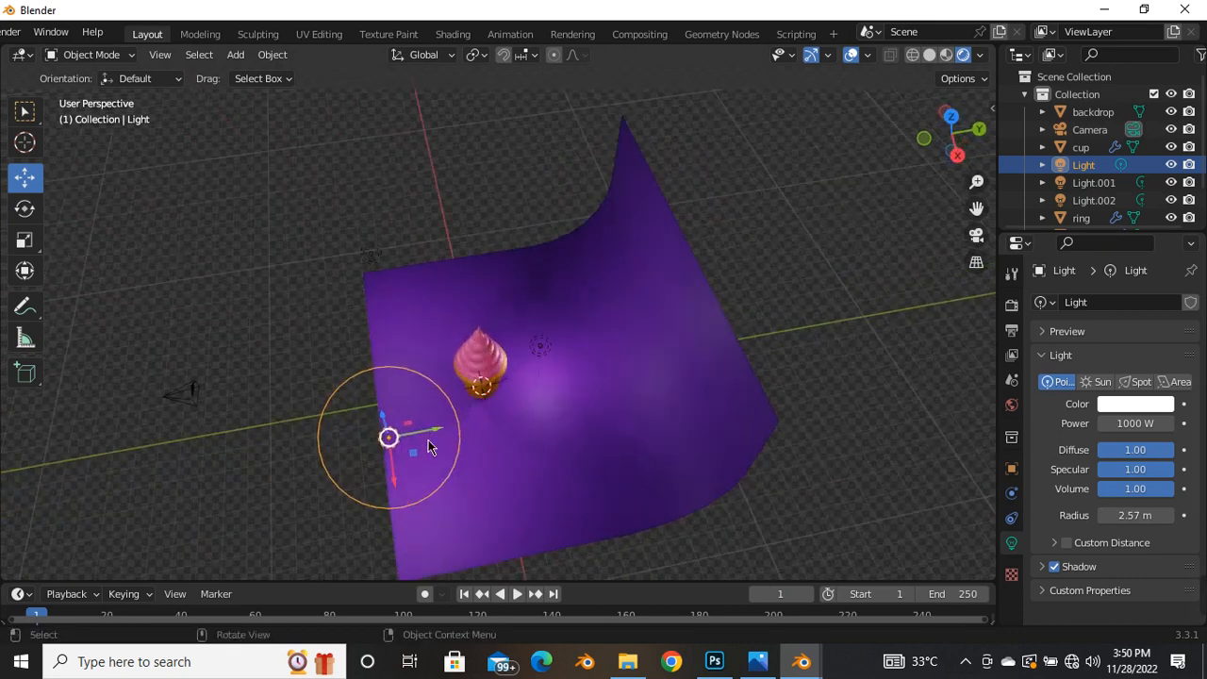
drag(433, 434, 457, 432)
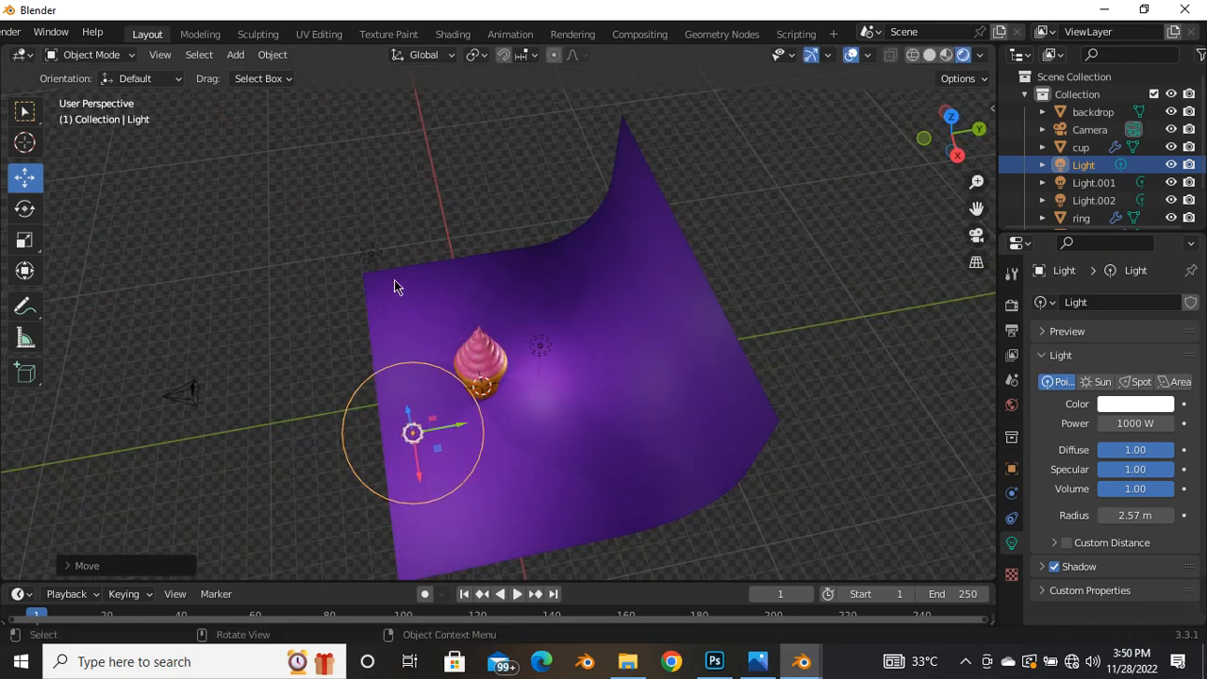
click(379, 253)
drag(410, 249, 434, 246)
middle_drag(474, 317, 571, 286)
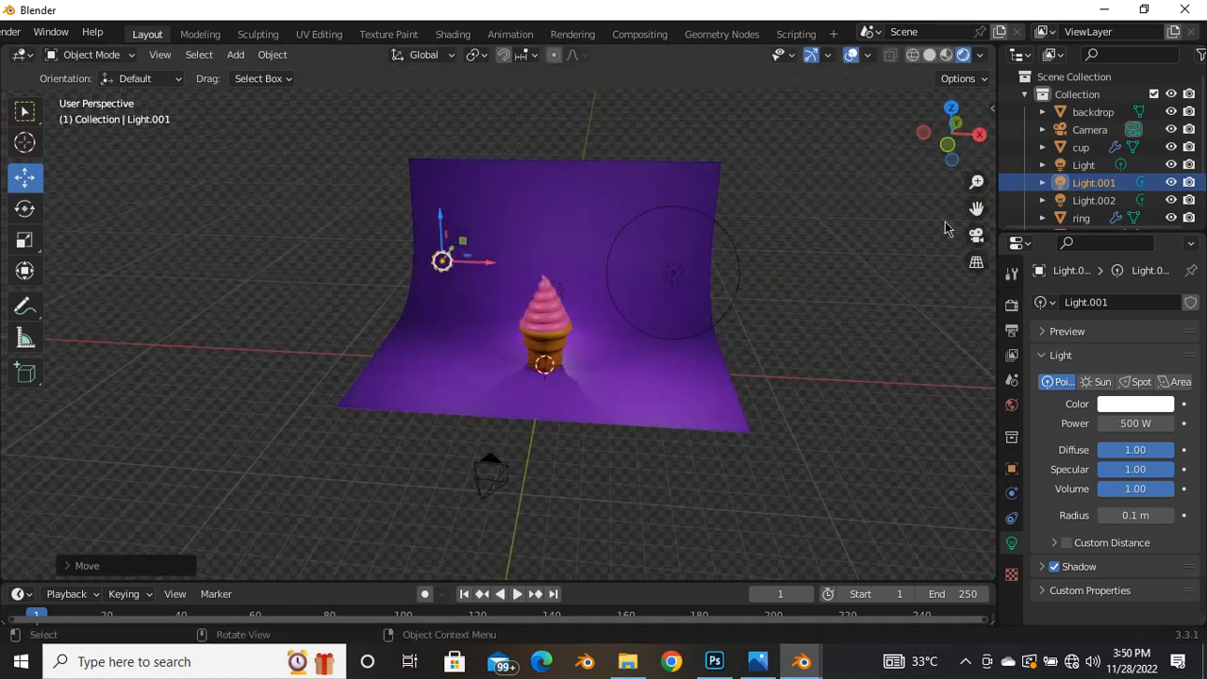
click(978, 235)
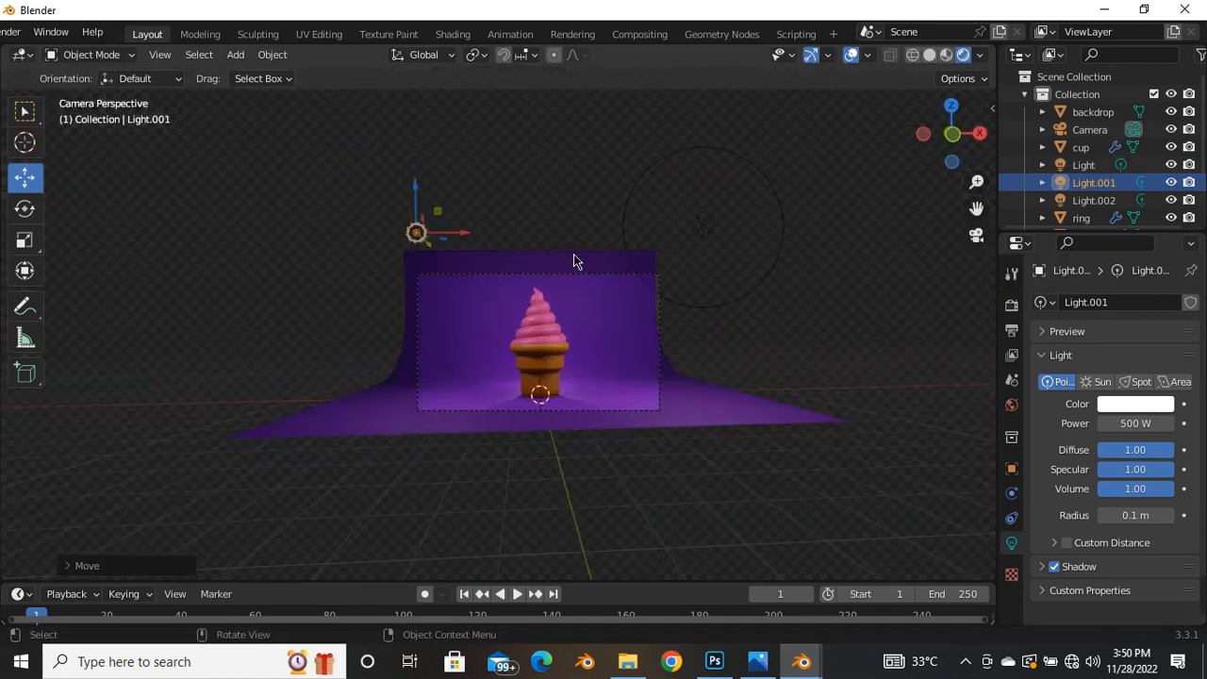
scroll(620, 265, up, 1)
scroll(611, 222, down, 1)
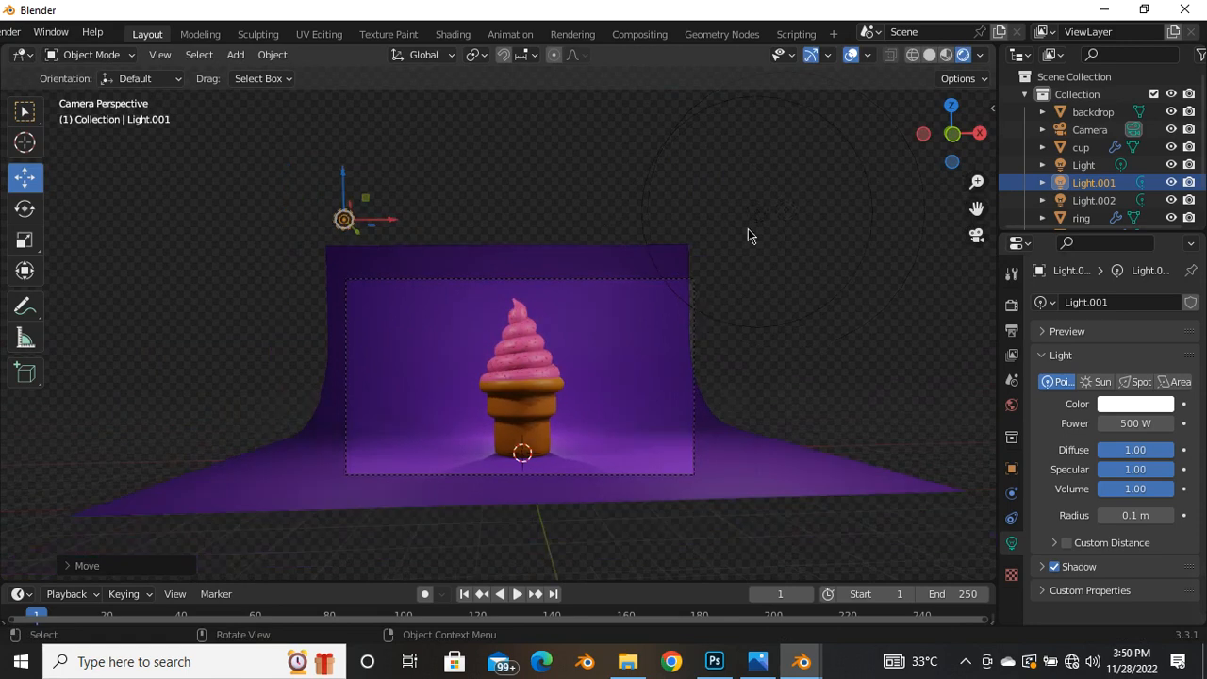
Tint the color of Light.001 a pale peach pink
click(345, 222)
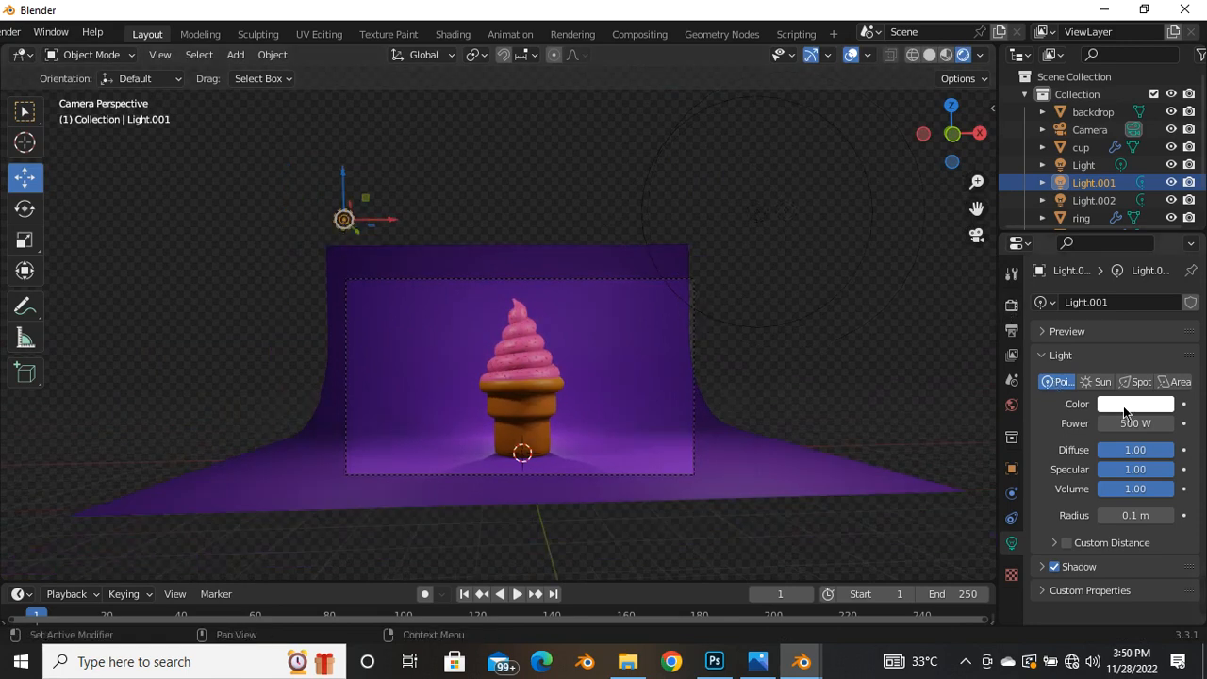
click(1124, 405)
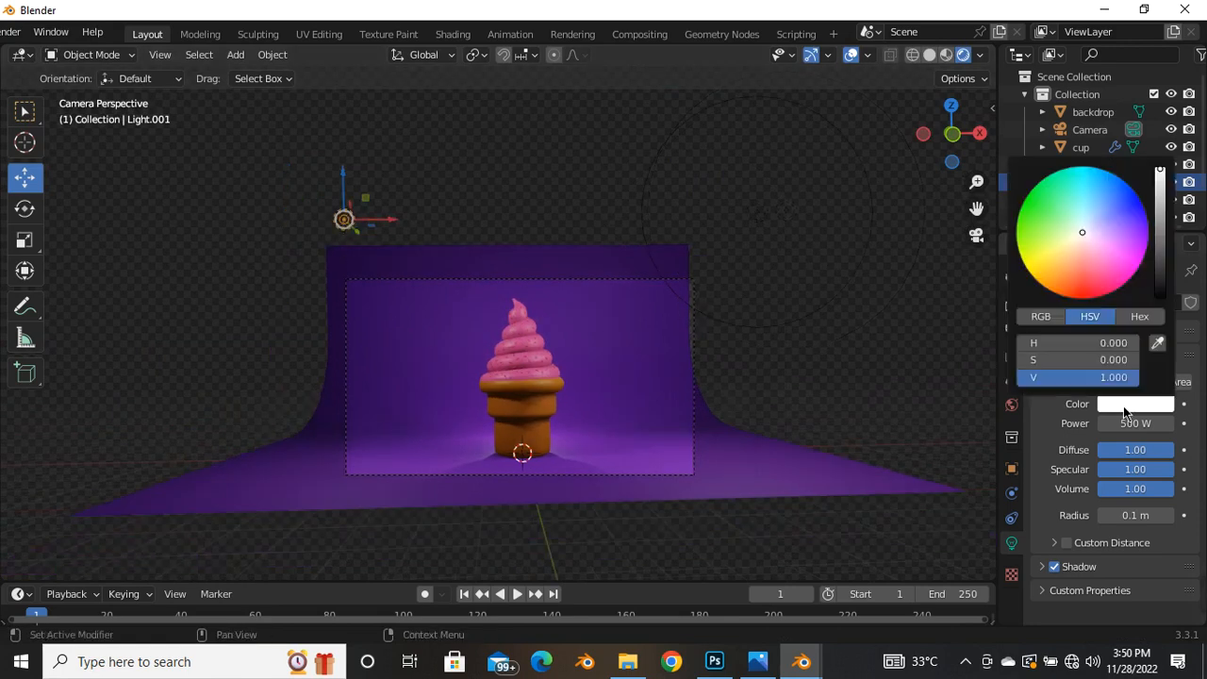
click(1073, 264)
drag(1074, 264, 1080, 249)
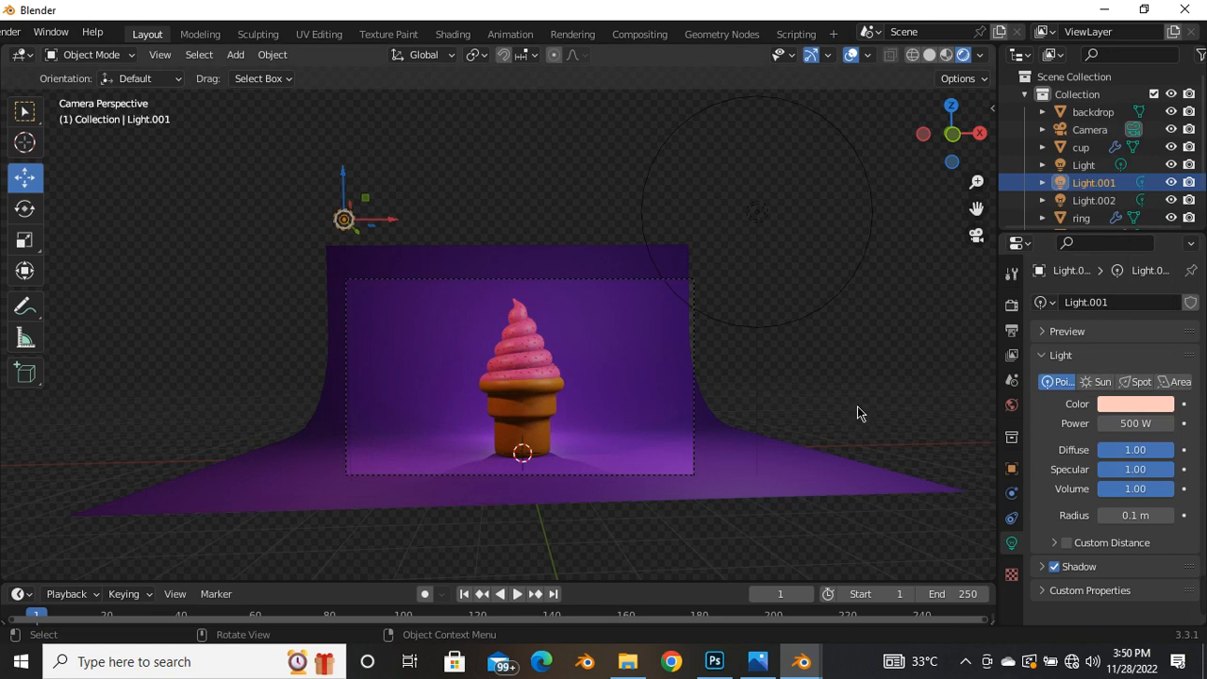
Preview the relit scene with the Cycles render engine, and return to Eevee
click(1012, 307)
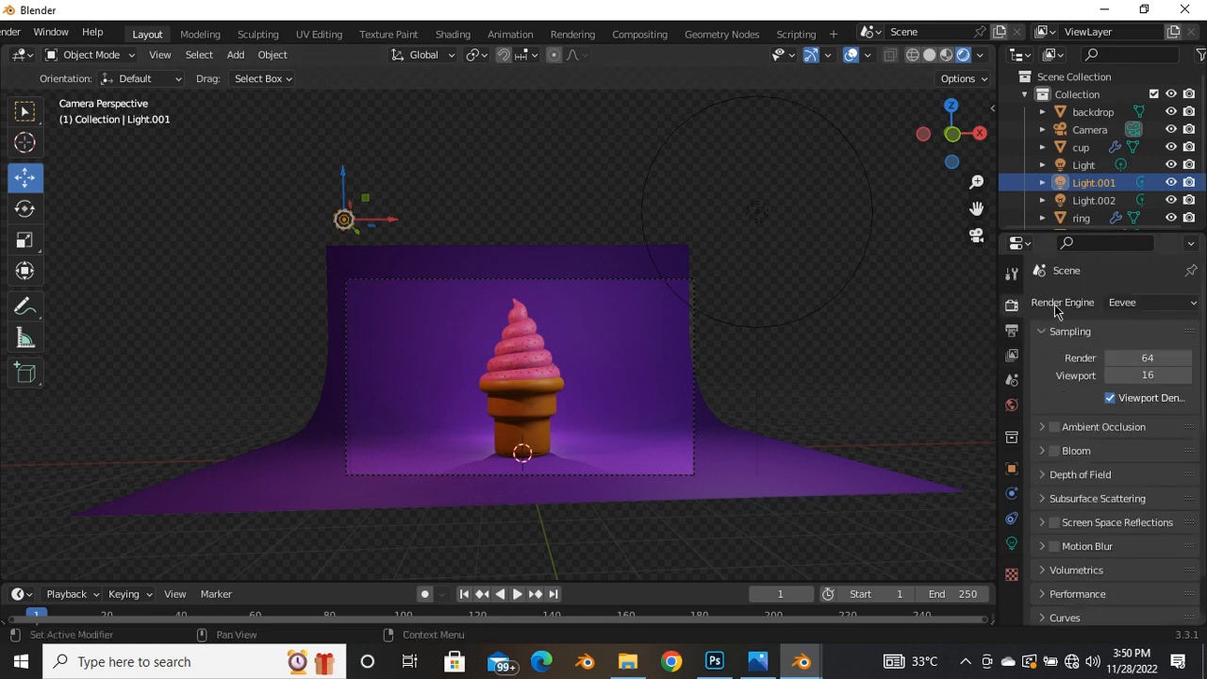
click(1169, 306)
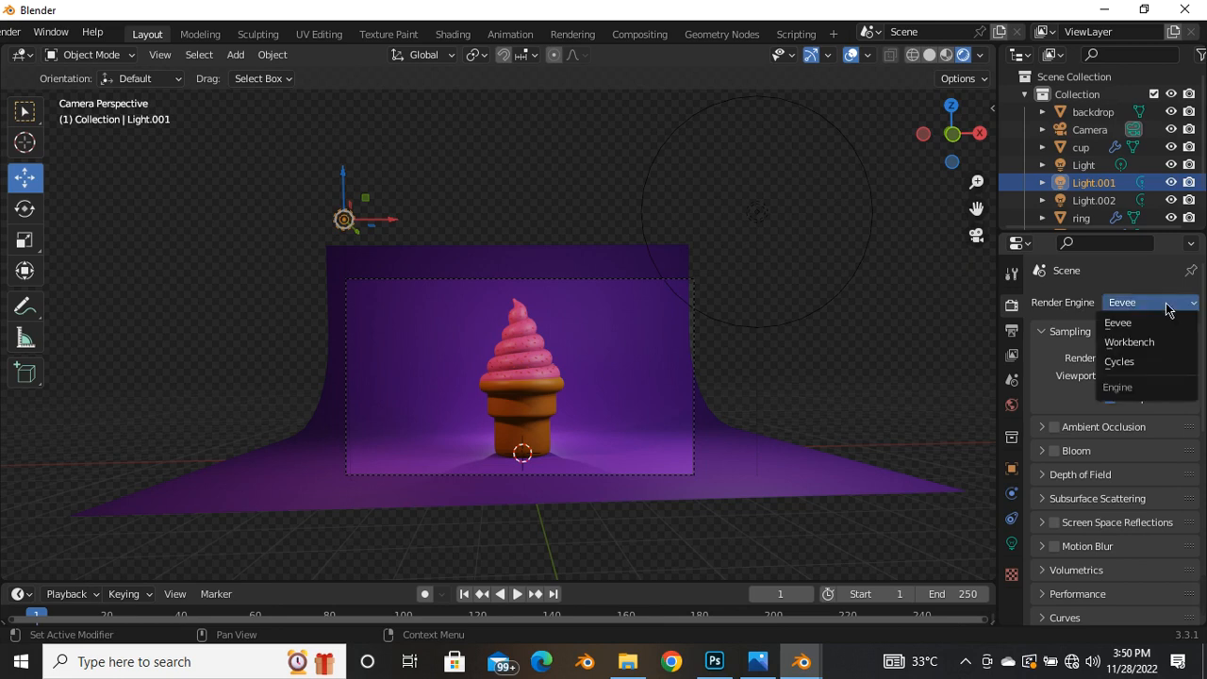
click(1145, 362)
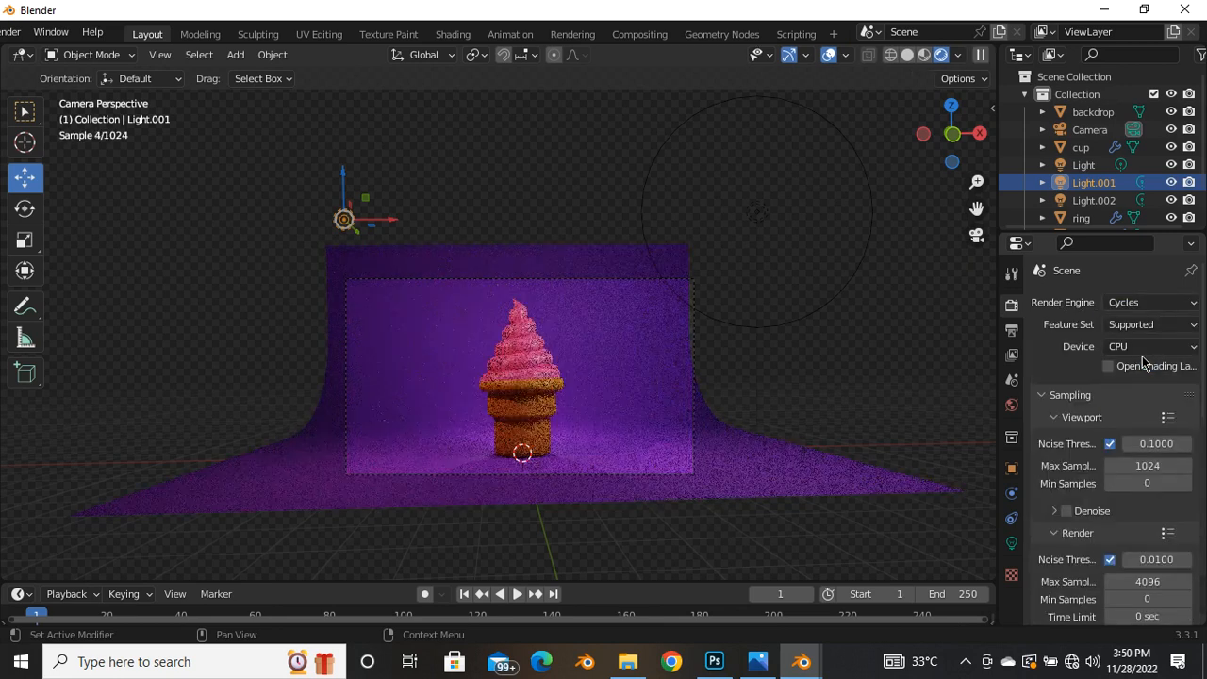
scroll(822, 363, up, 1)
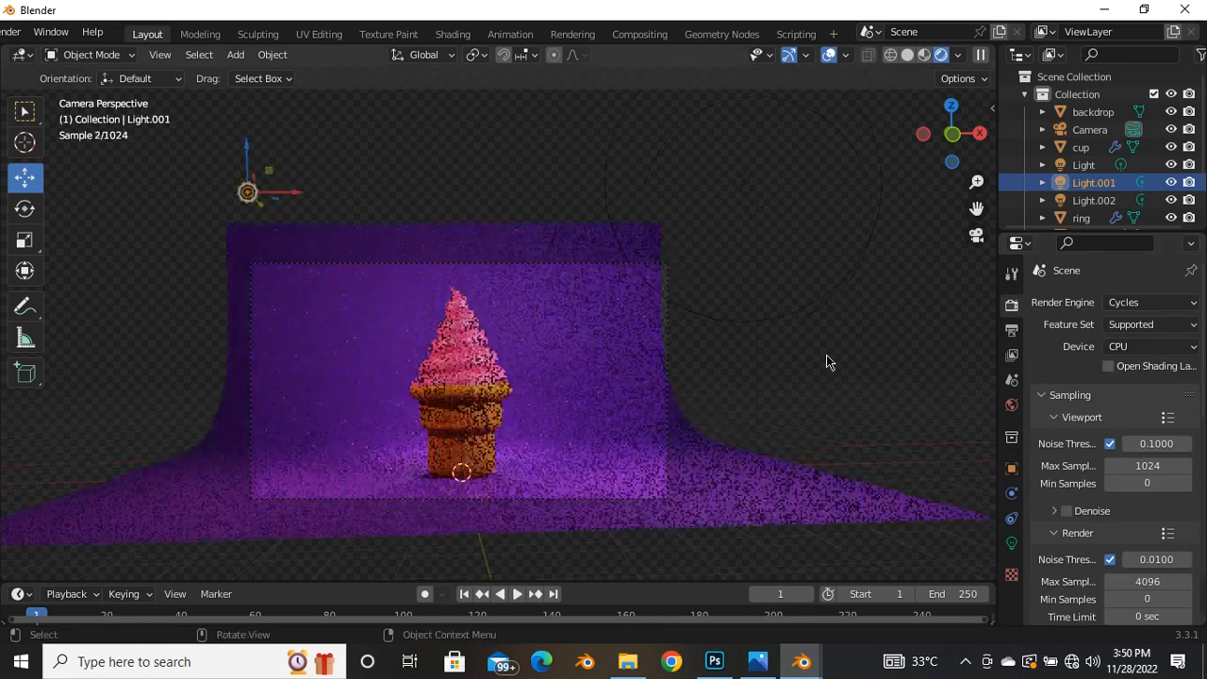
click(1158, 306)
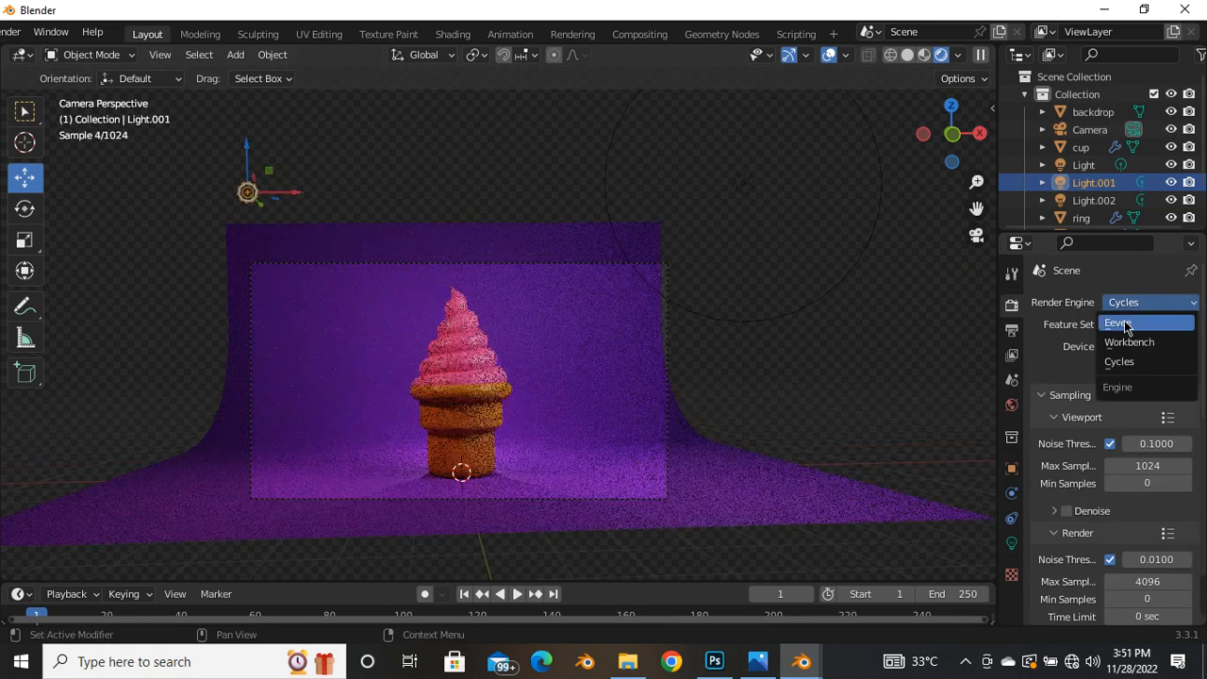
click(1124, 323)
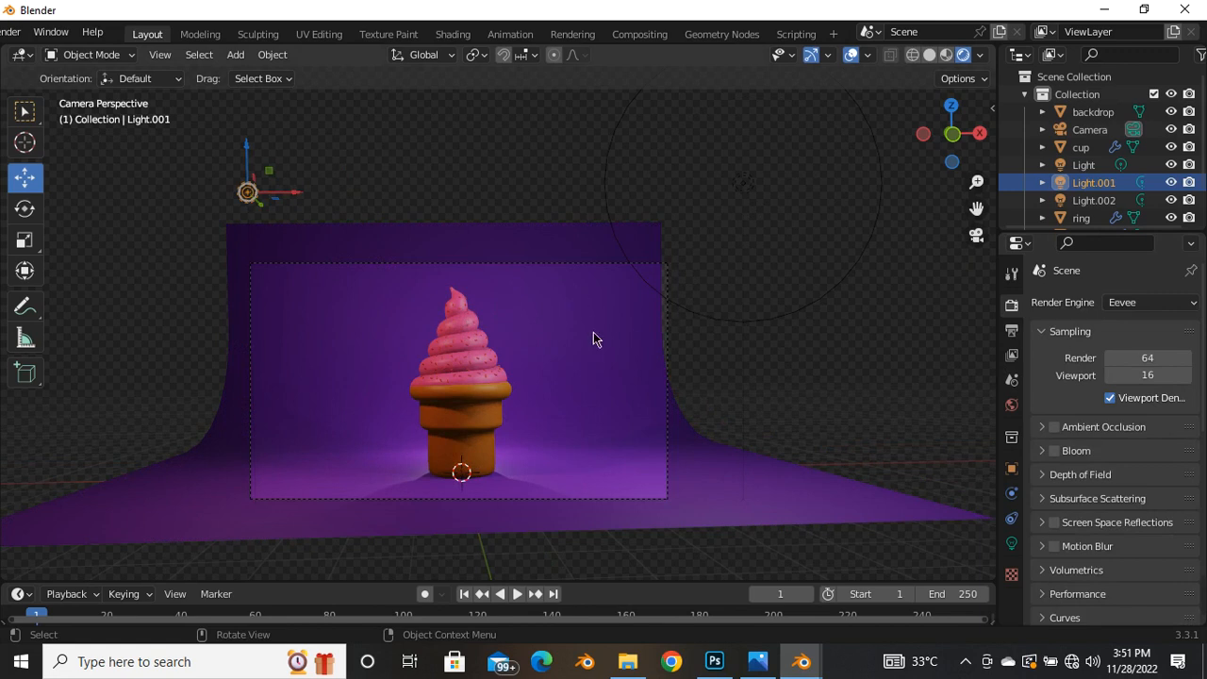
Duplicate Light.001 and move the copy along the X and Y axes to just above the tip of the ice cream
scroll(434, 327, down, 2)
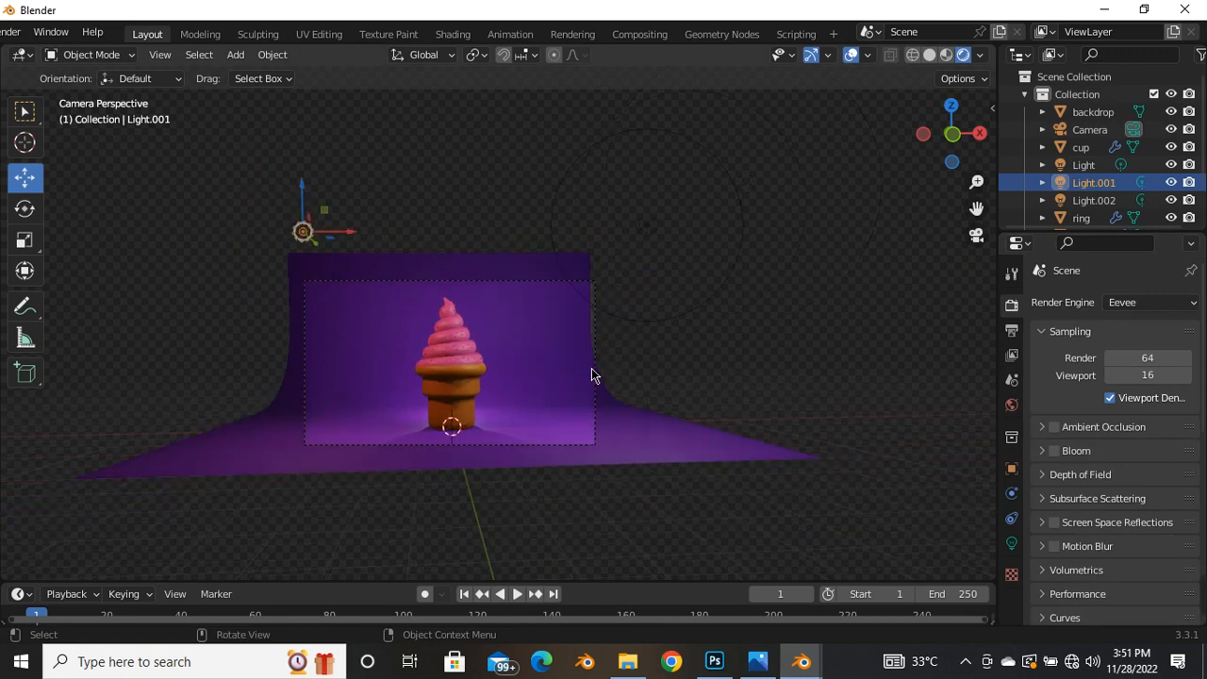
key(shift+d)
right_click(384, 216)
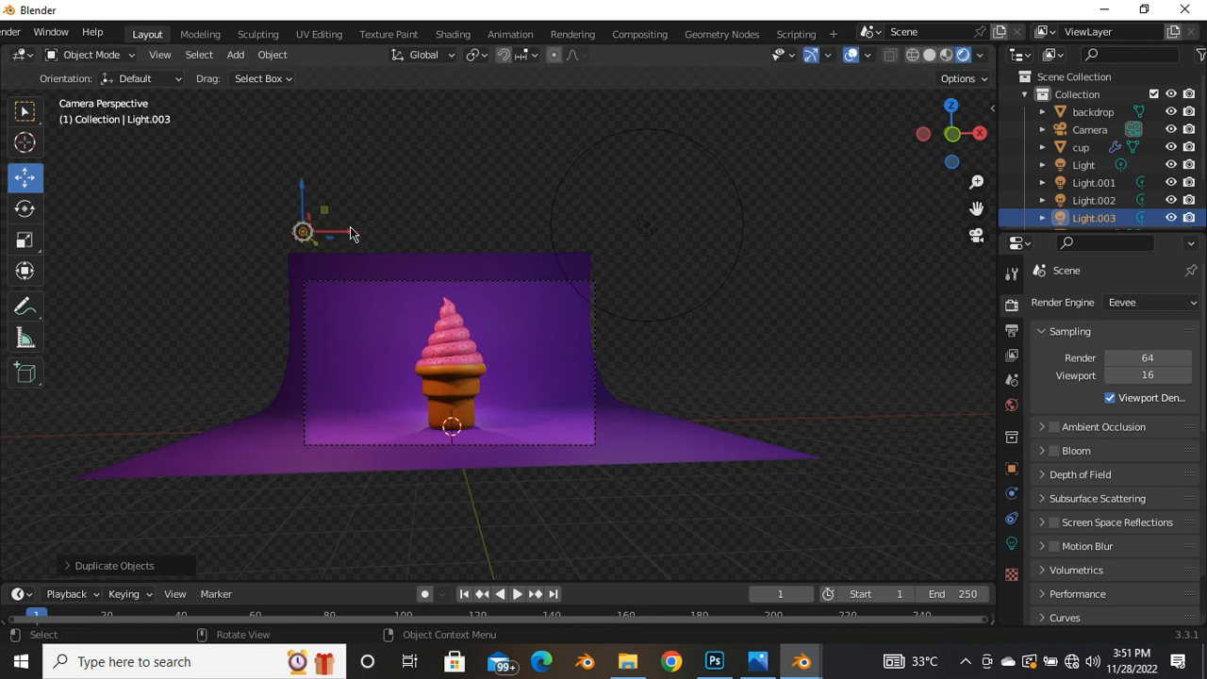
drag(350, 234, 489, 284)
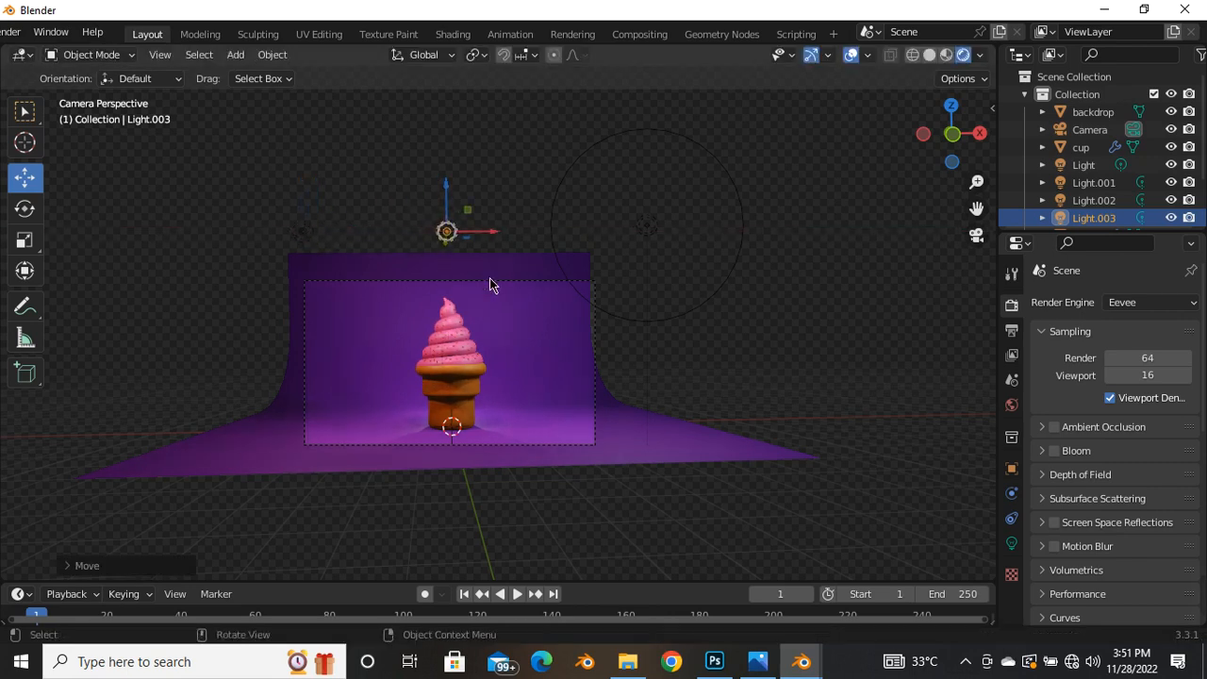
middle_drag(489, 285, 399, 299)
key(g)
key(y)
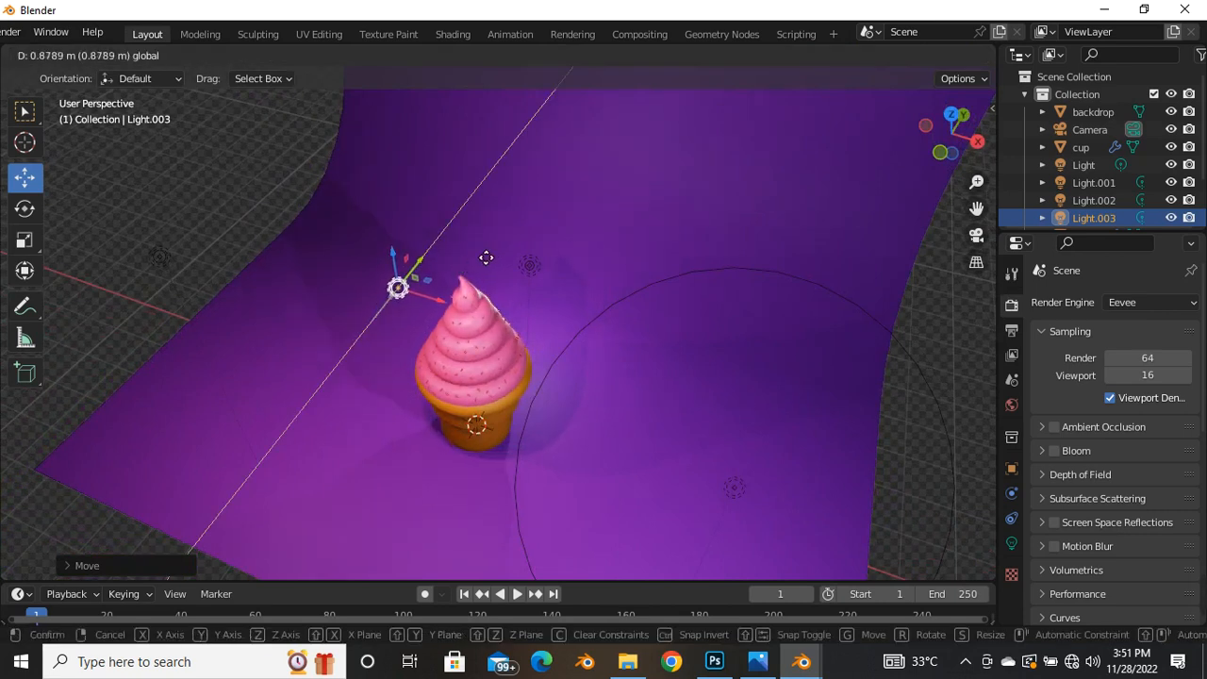
click(473, 269)
drag(470, 271, 530, 293)
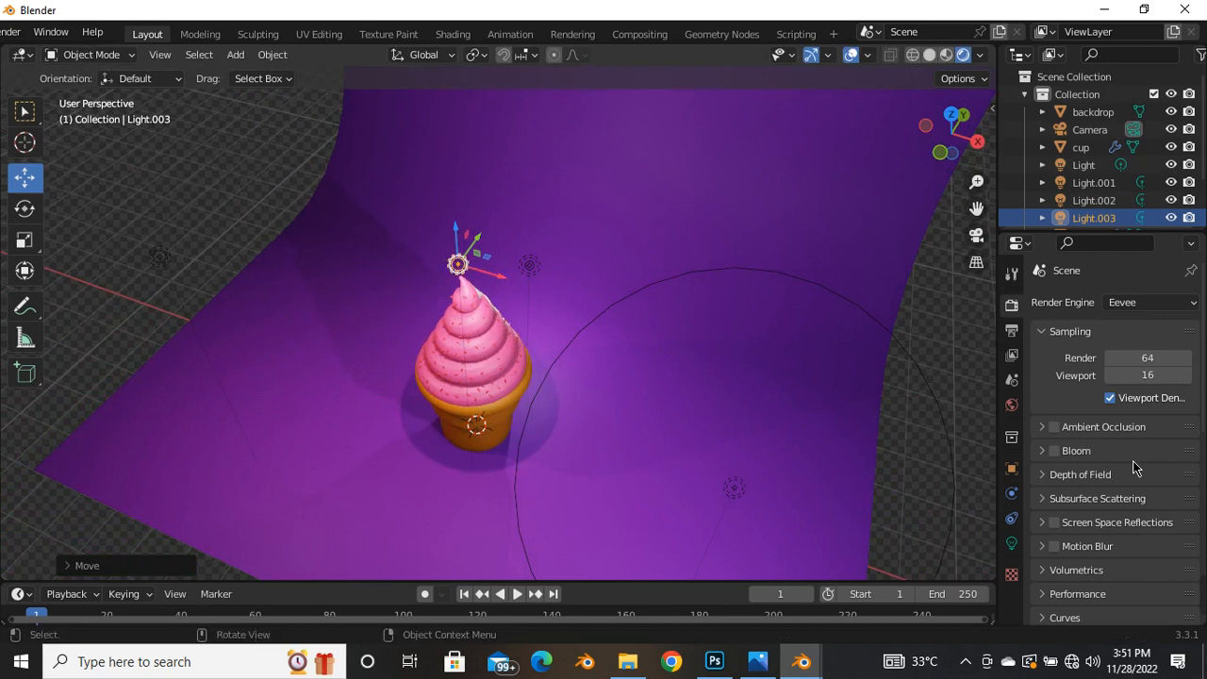
Set the color of Light.003 to pure white with hue and saturation 0, and its power to 100 W
click(1012, 545)
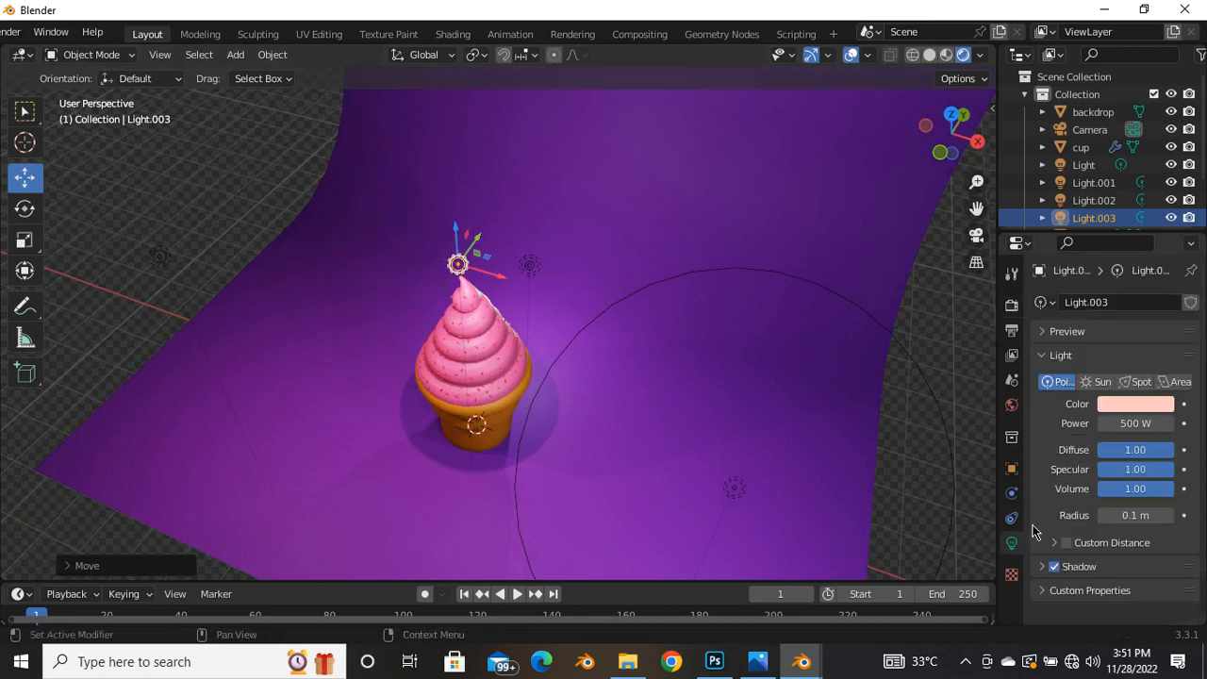
click(1131, 406)
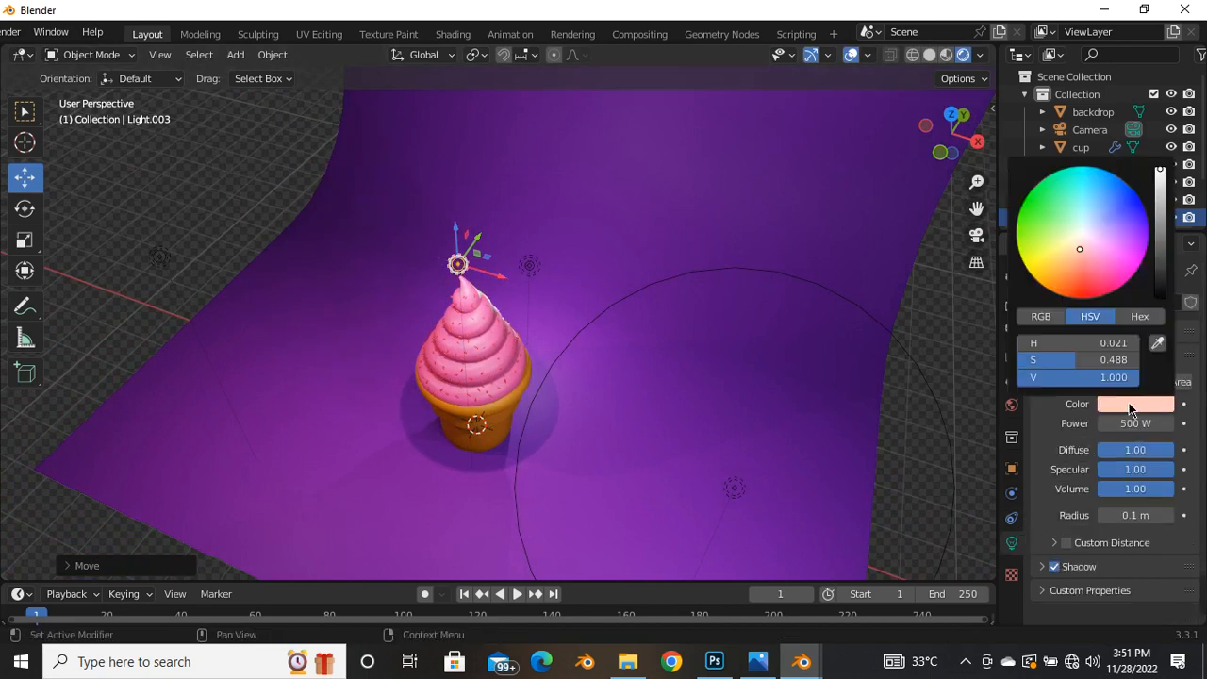
drag(1075, 359, 1028, 359)
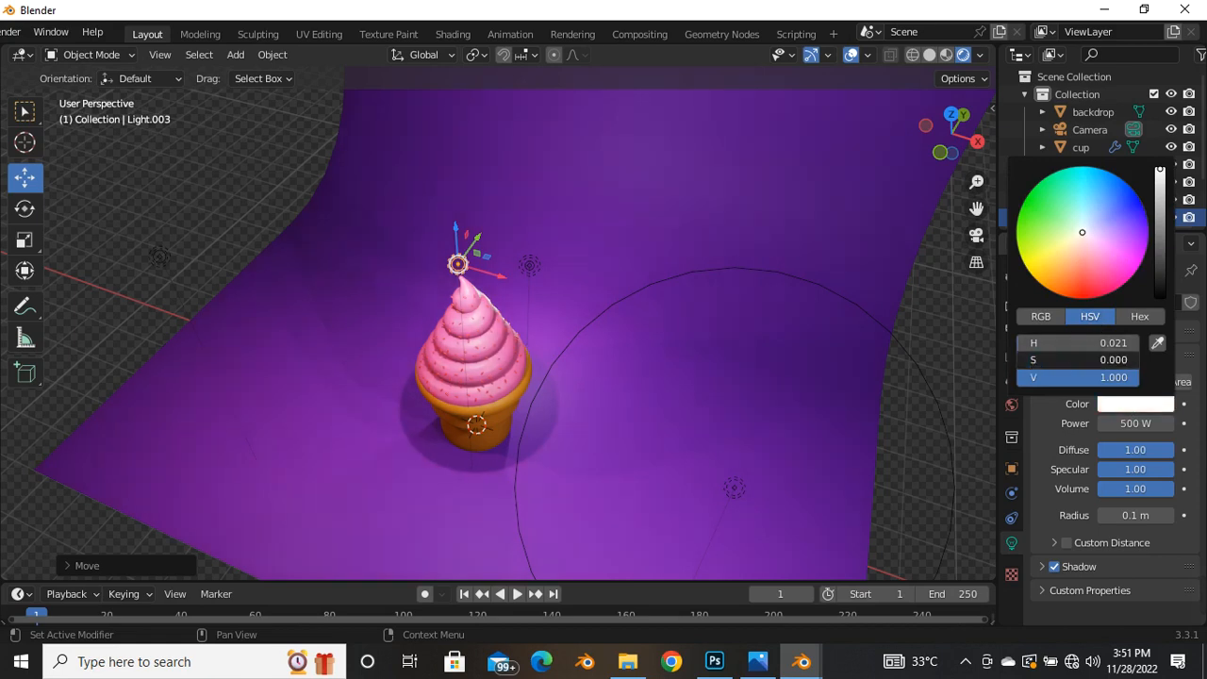
click(1040, 359)
key(Return)
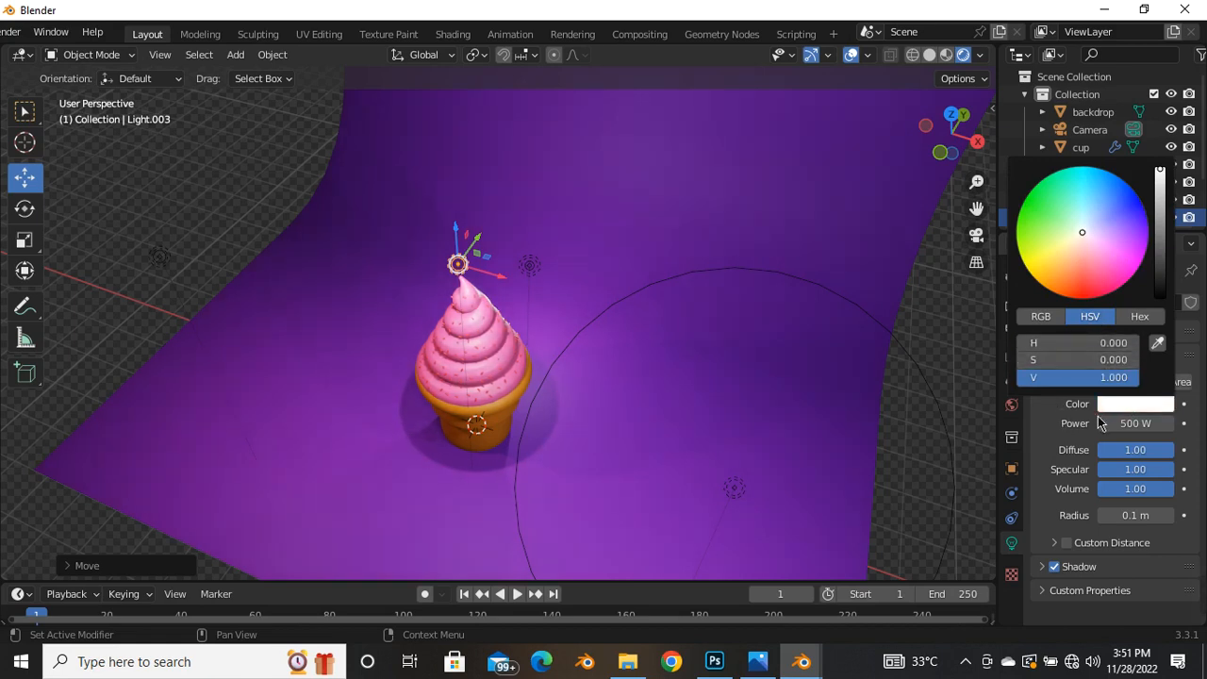
click(1144, 426)
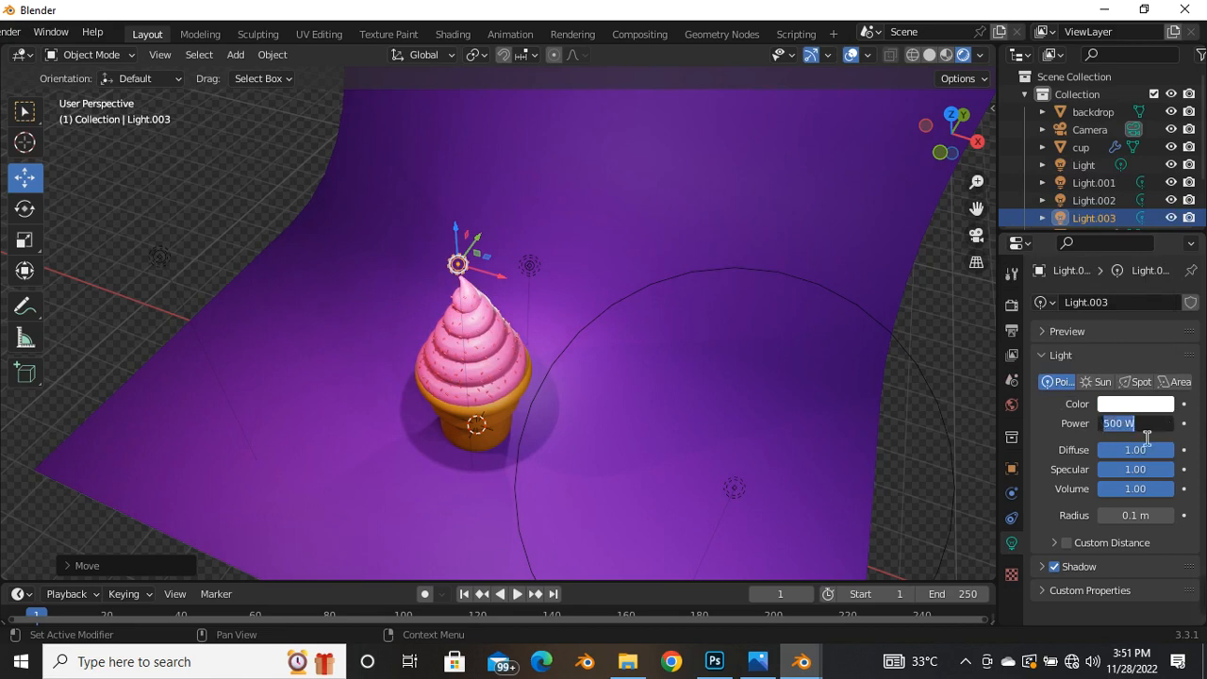
text(100)
key(Return)
Center Light.003 over the ice cream by moving it along the X axis and about 0.9 m along Y toward the backdrop
middle_drag(628, 396, 606, 305)
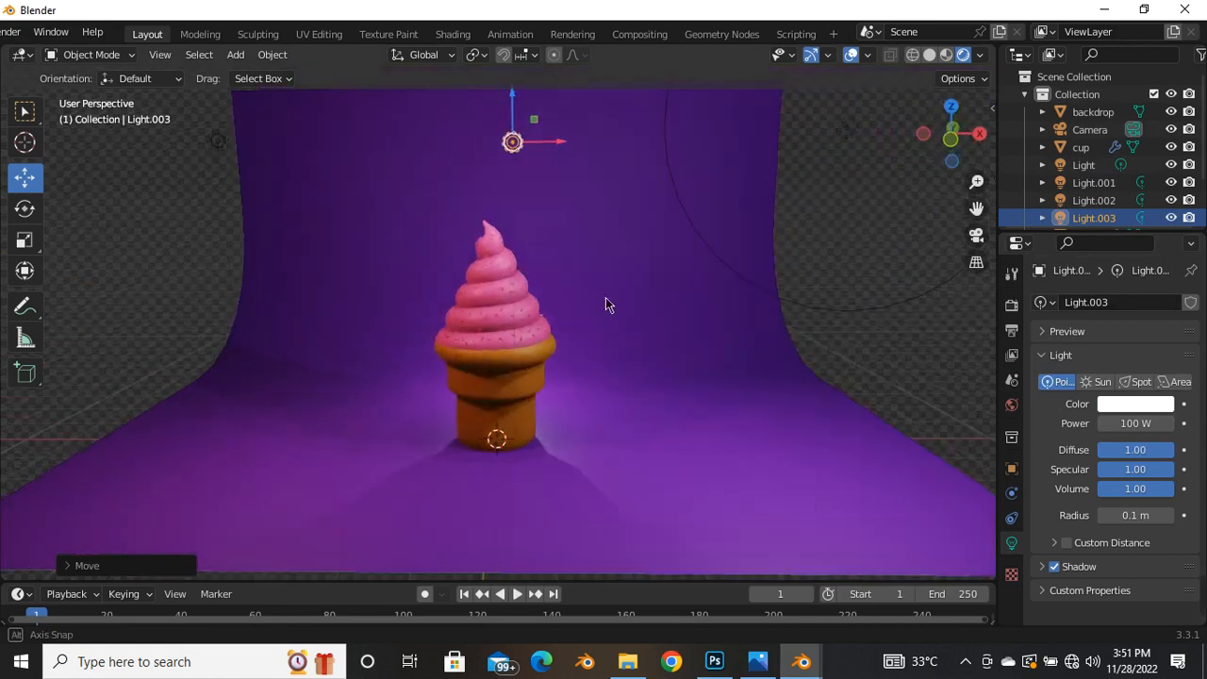
scroll(579, 220, down, 3)
drag(546, 185, 572, 206)
middle_drag(598, 261, 512, 278)
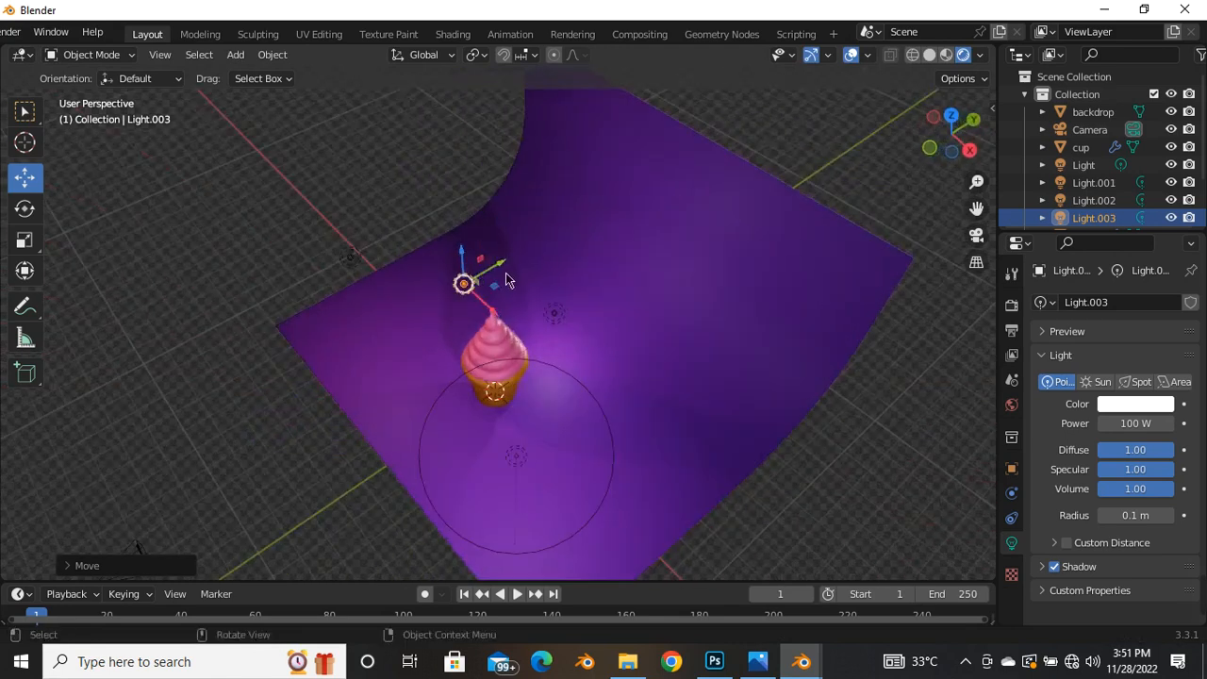
drag(514, 273, 536, 277)
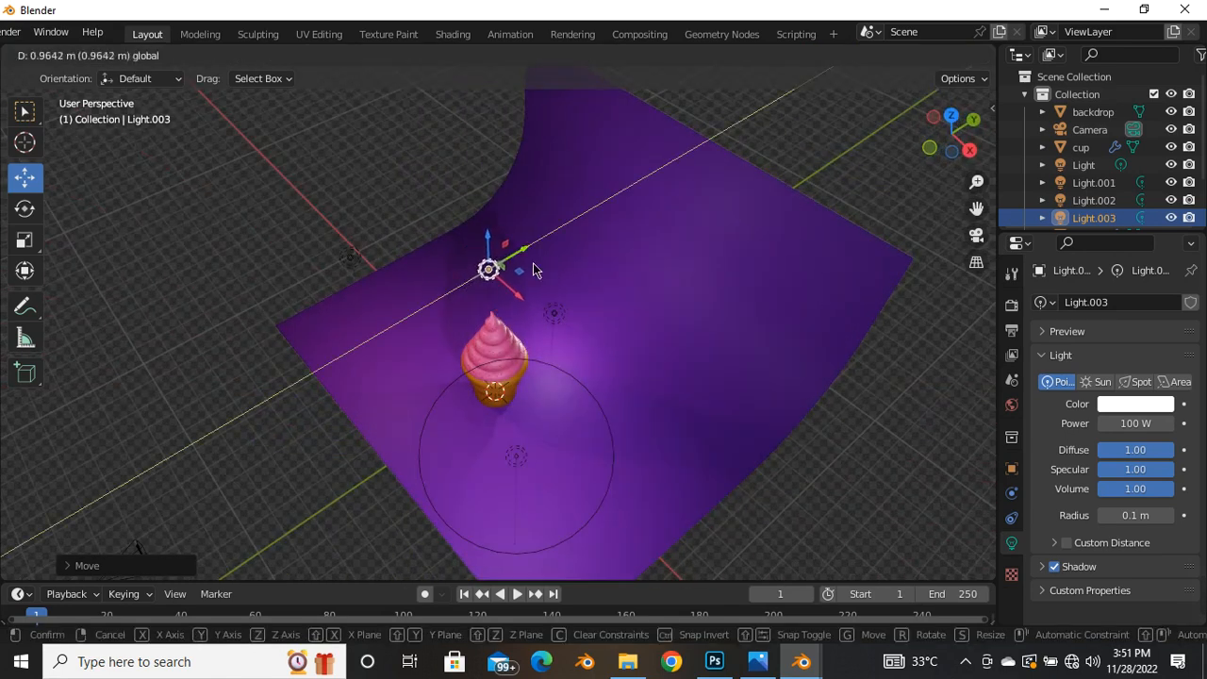
click(555, 274)
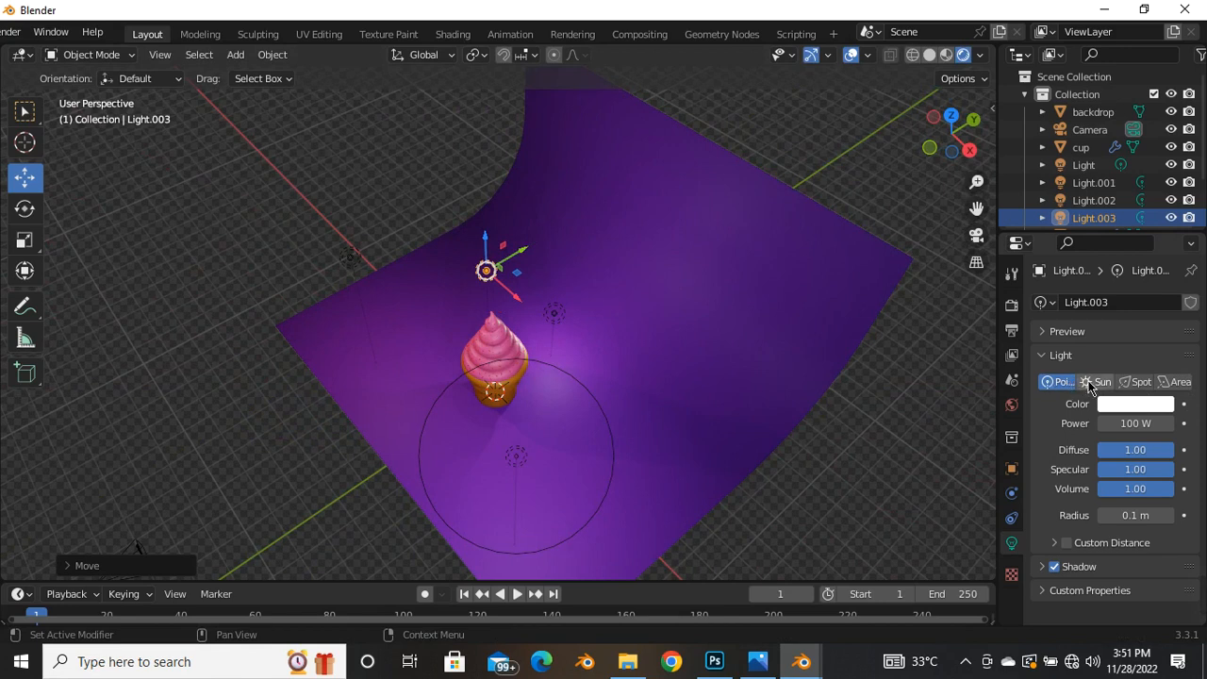
Change Light.003 to an Area light and rotate it to shine straight down onto the ice cream
click(1176, 383)
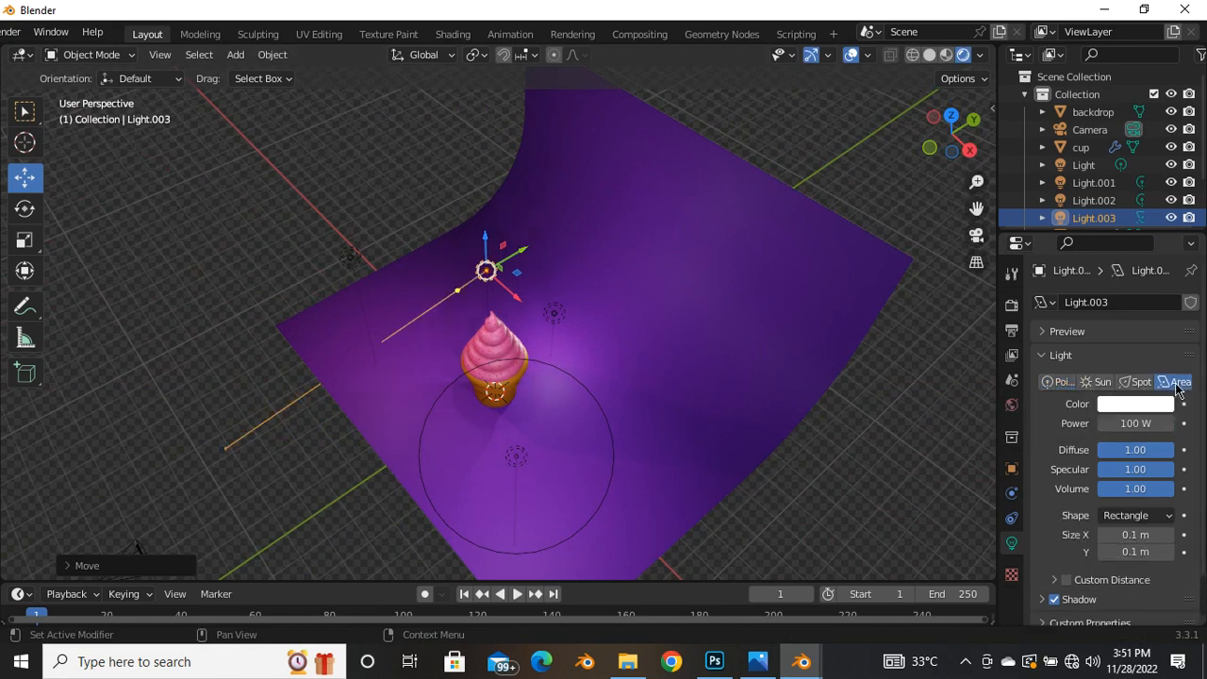
middle_drag(579, 321, 628, 310)
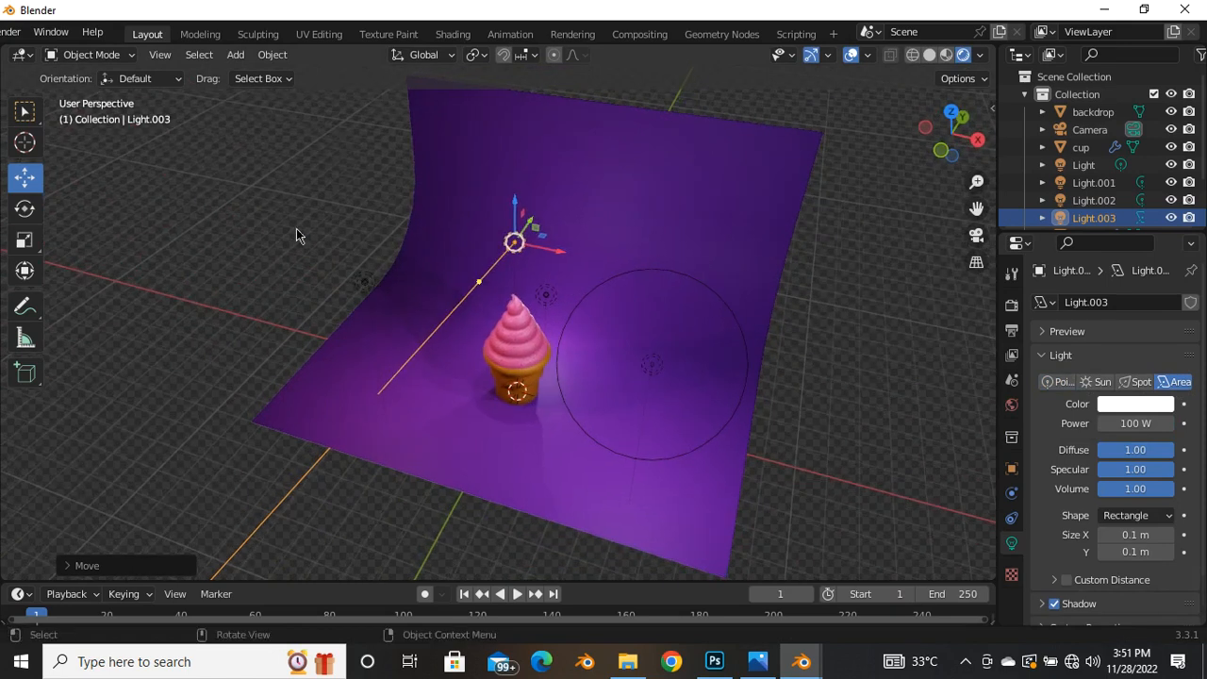
click(24, 208)
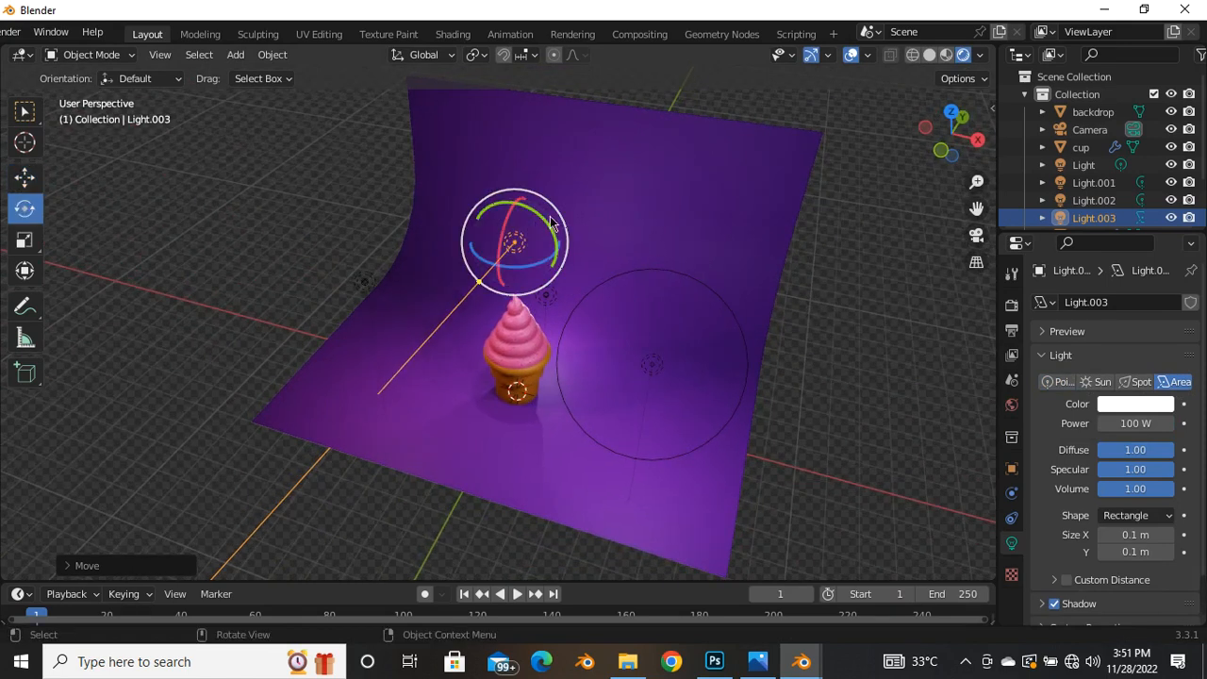
drag(553, 232, 531, 209)
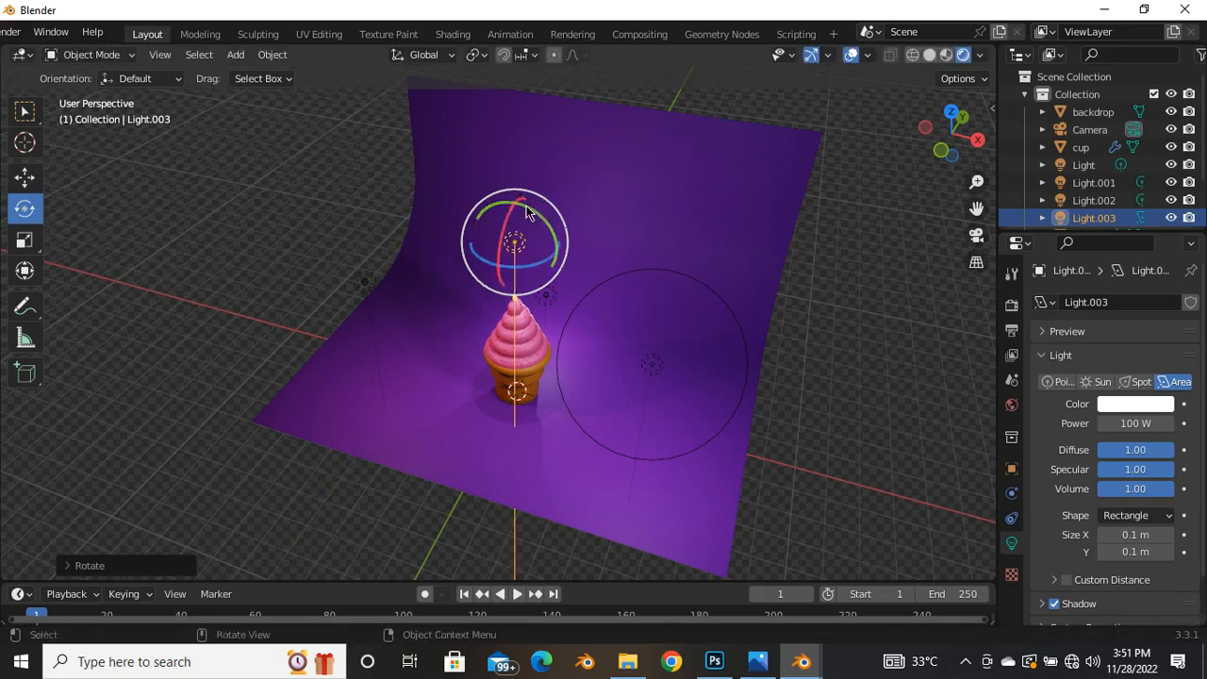
middle_drag(541, 264, 540, 335)
mouse_move(511, 364)
mouse_down()
mouse_move(540, 341)
mouse_move(519, 350)
mouse_up()
middle_drag(519, 350, 552, 226)
Raise Light.003 along the Z axis above the ice cream, and check the framing through the camera
click(24, 176)
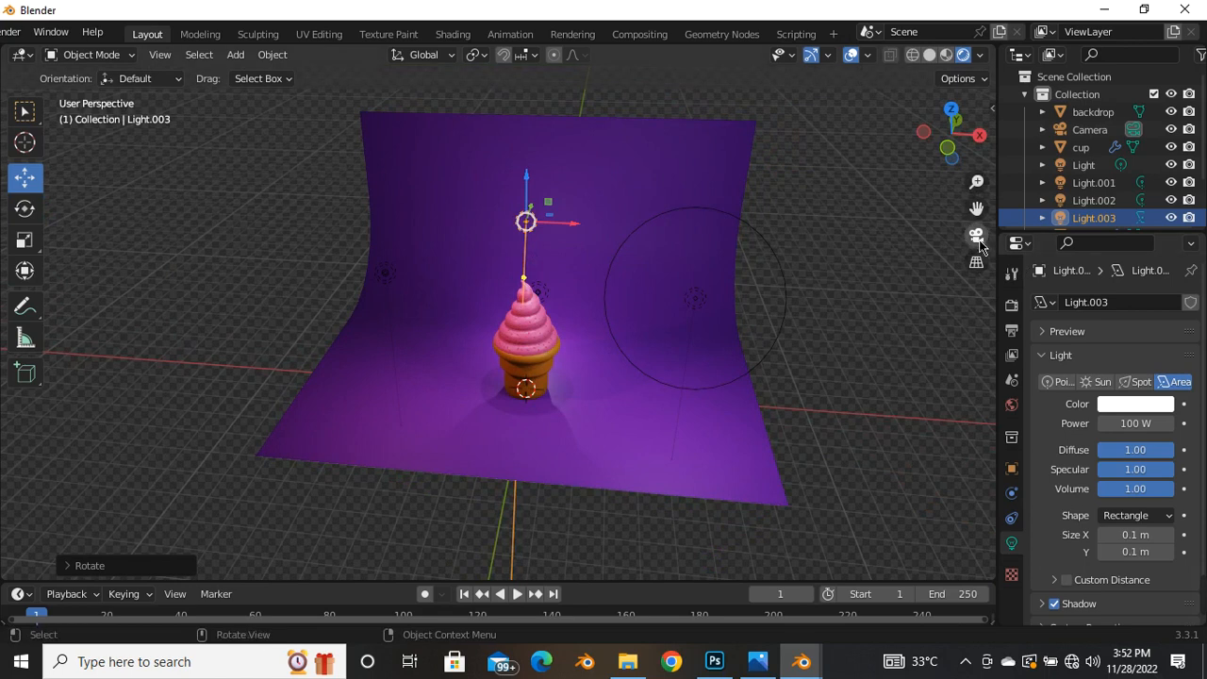
middle_drag(981, 247, 714, 278)
key(KP_0)
scroll(459, 237, up, 4)
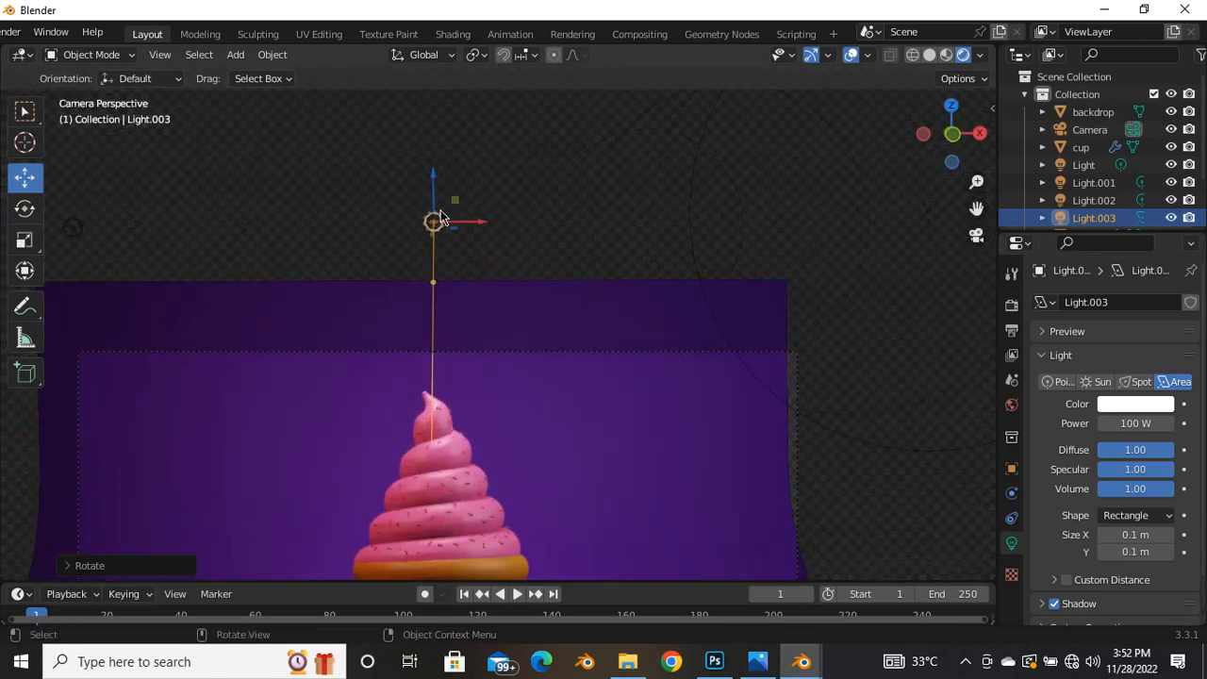
drag(435, 199, 468, 134)
scroll(532, 198, down, 4)
scroll(887, 485, down, 1)
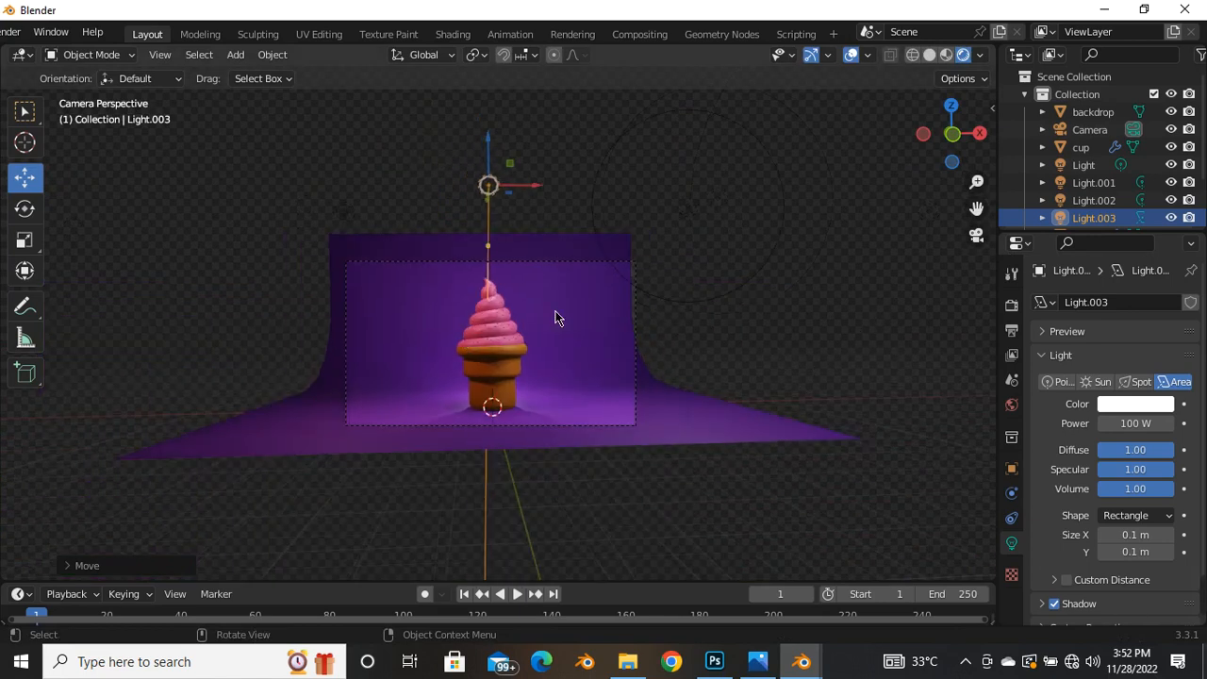
Preview the scene with the area light in the Cycles render engine, and return to Eevee
click(1011, 305)
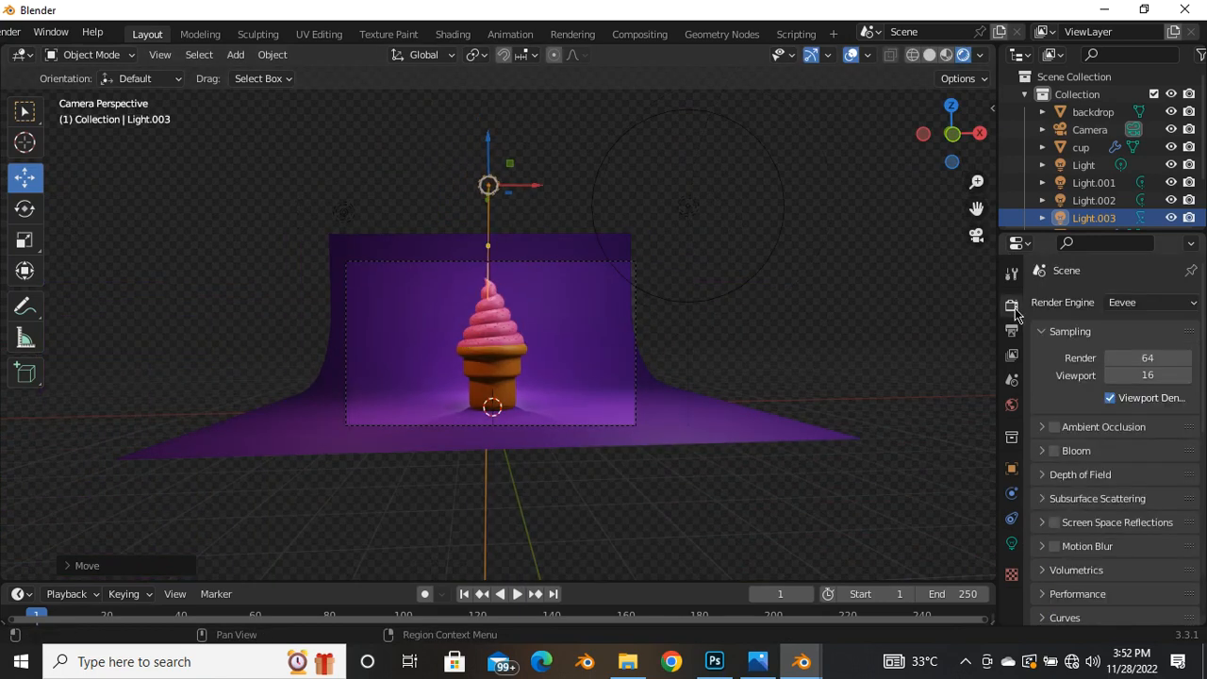
click(1121, 304)
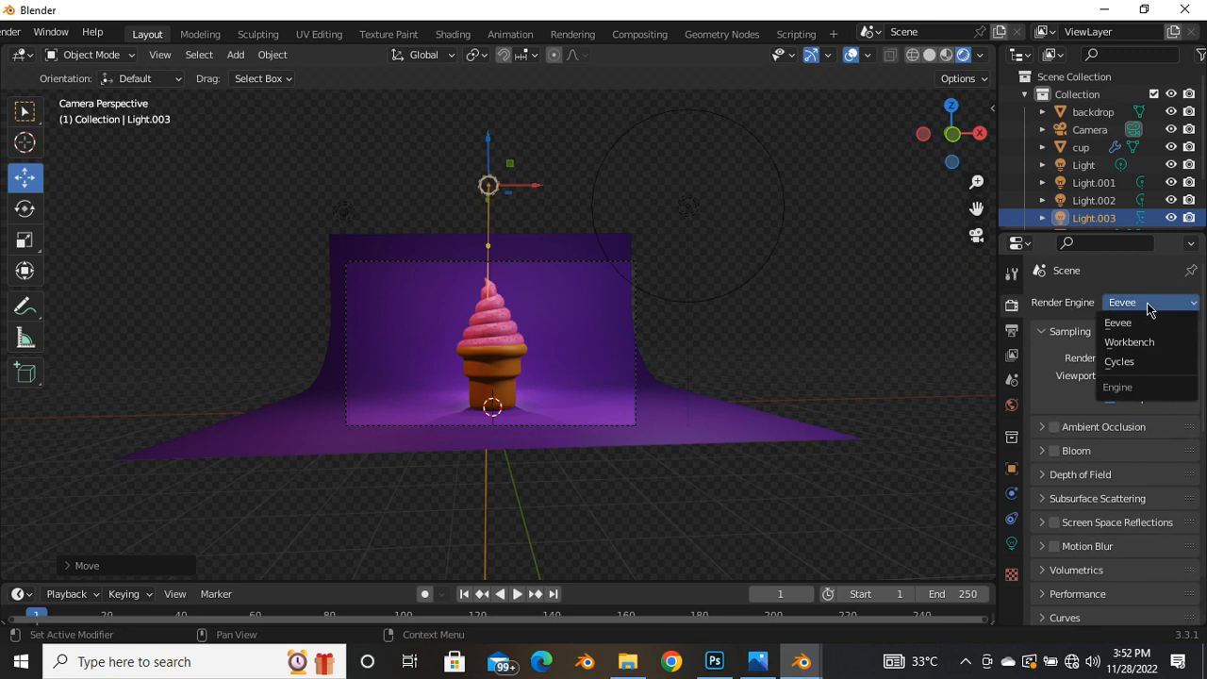
click(1122, 361)
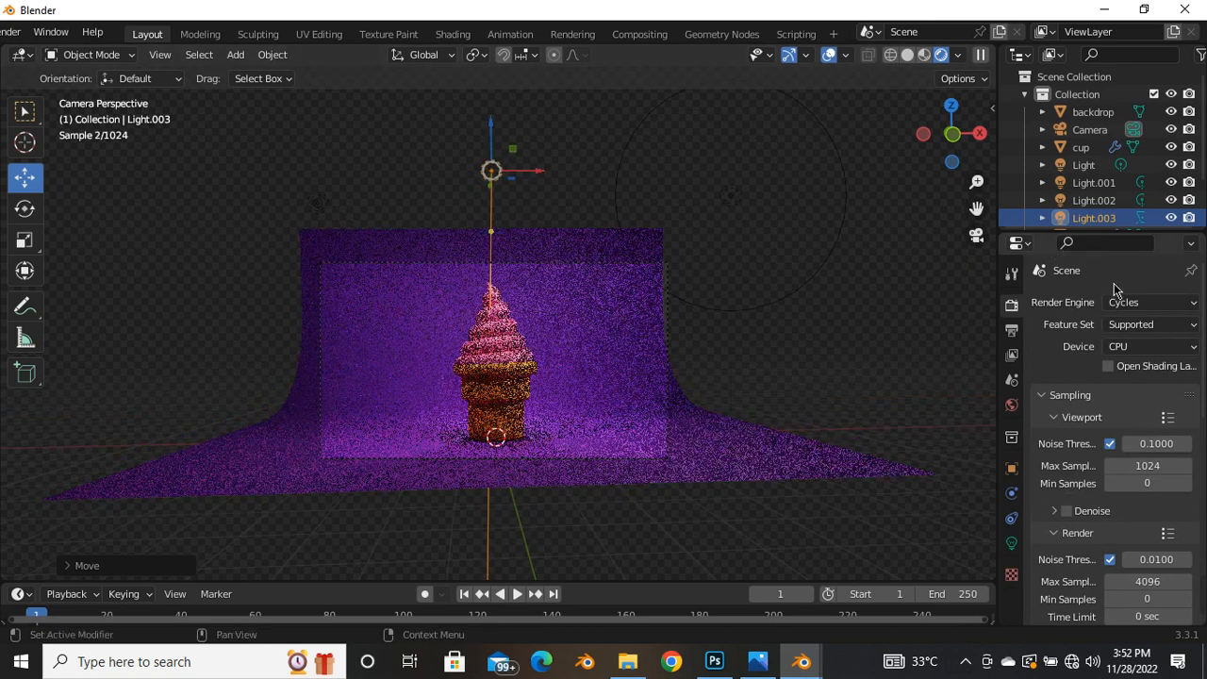
click(1152, 304)
click(1120, 323)
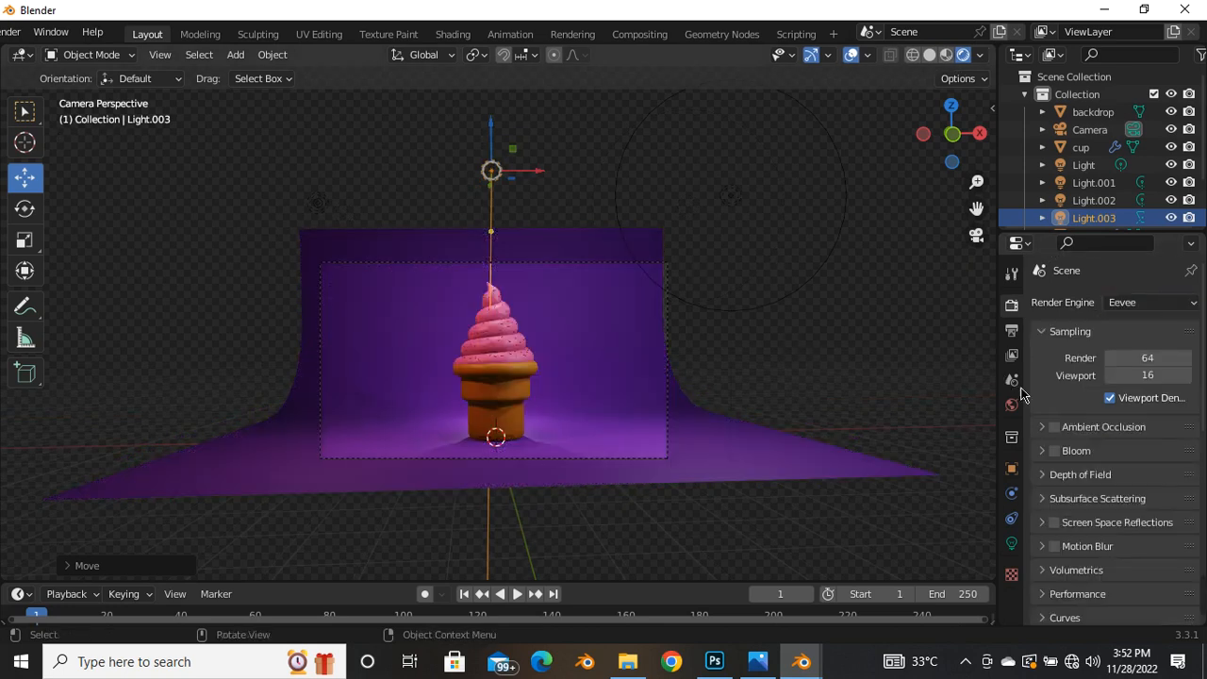
Set the power of the area light Light.003 to 300 W
scroll(1052, 524, down, 5)
click(1014, 546)
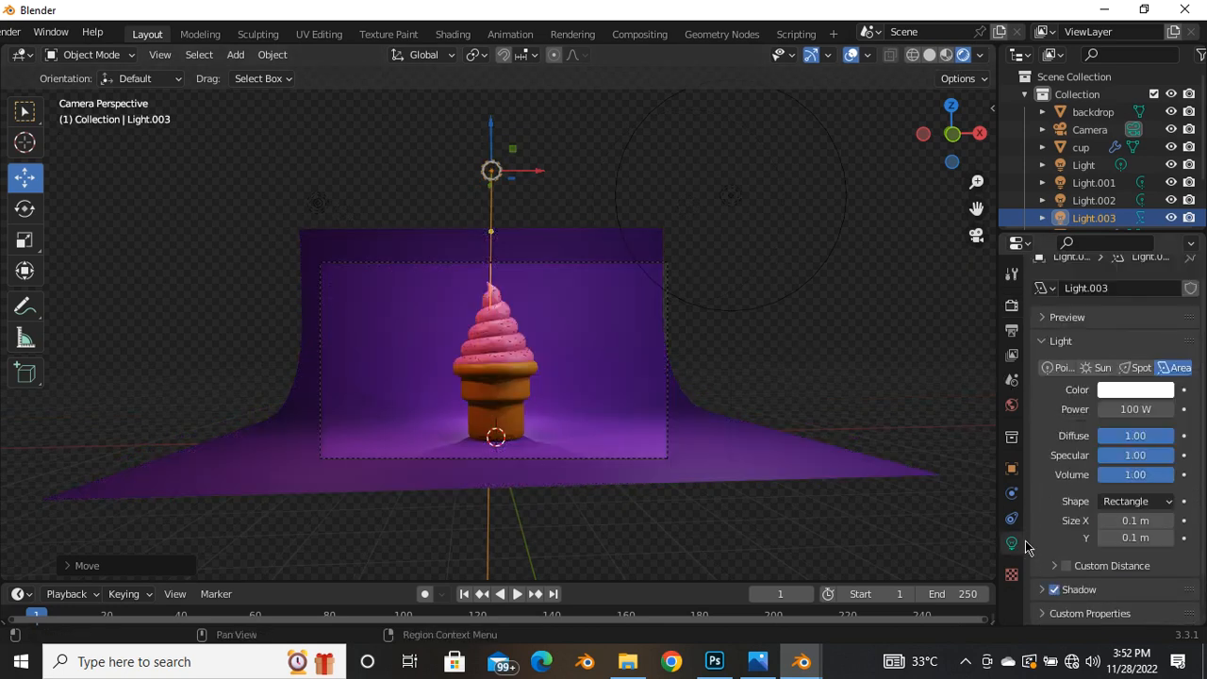
click(1144, 415)
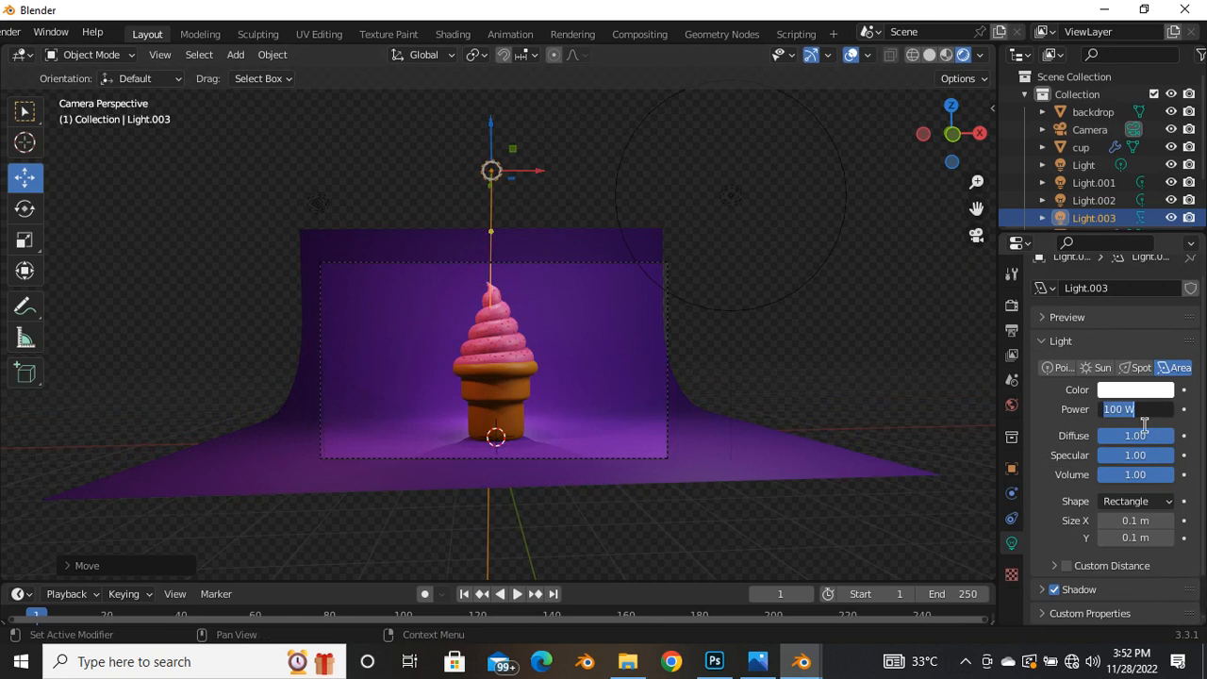
text(200)
key(BackSpace)
key(BackSpace)
key(BackSpace)
text(300)
key(Return)
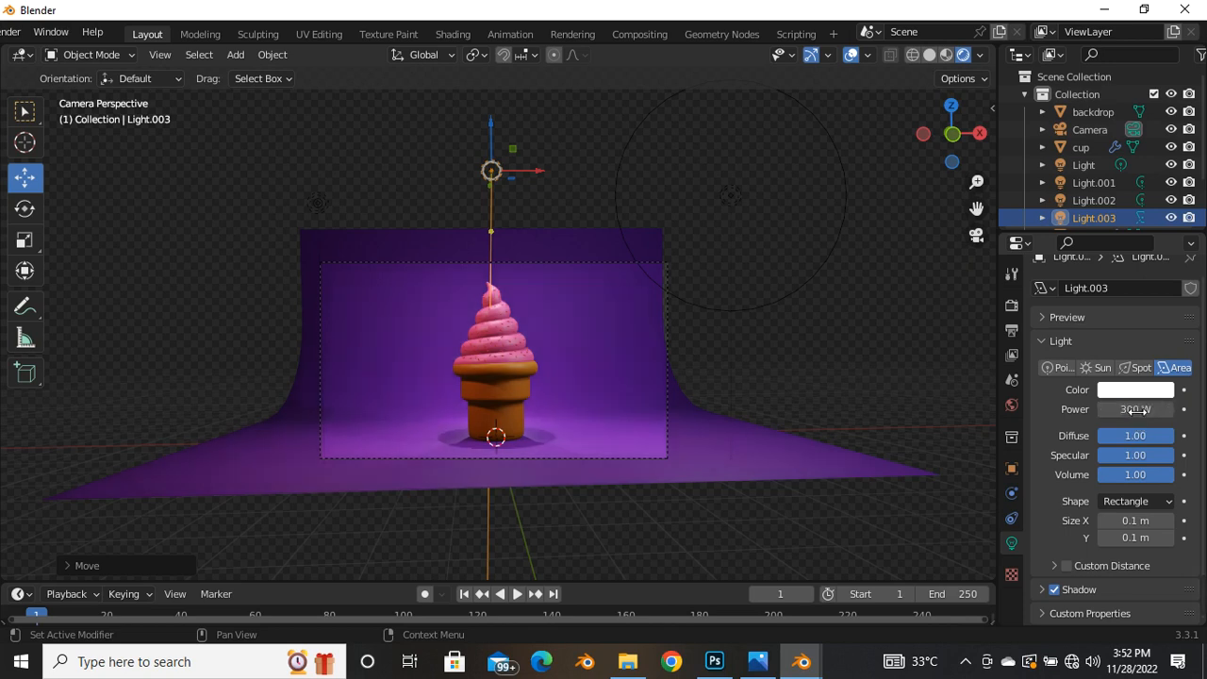
Examine the stronger top light on the ice cream up close and in a Cycles preview, and return to Eevee
scroll(500, 283, up, 1)
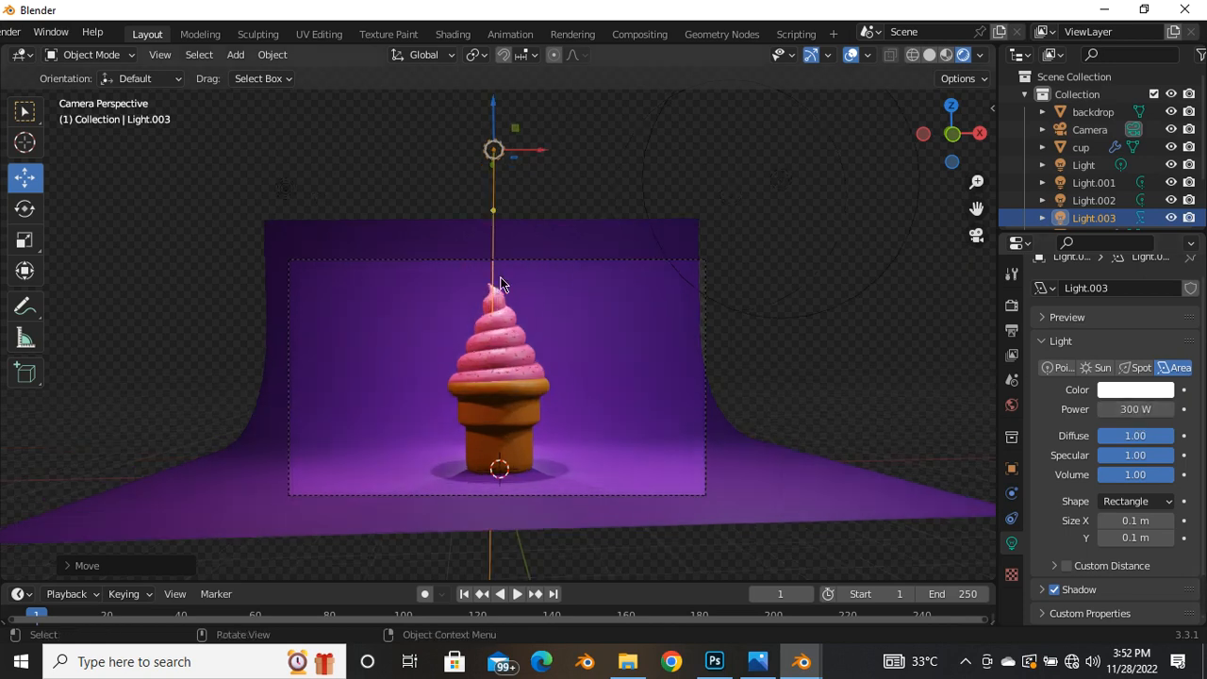
scroll(500, 283, up, 1)
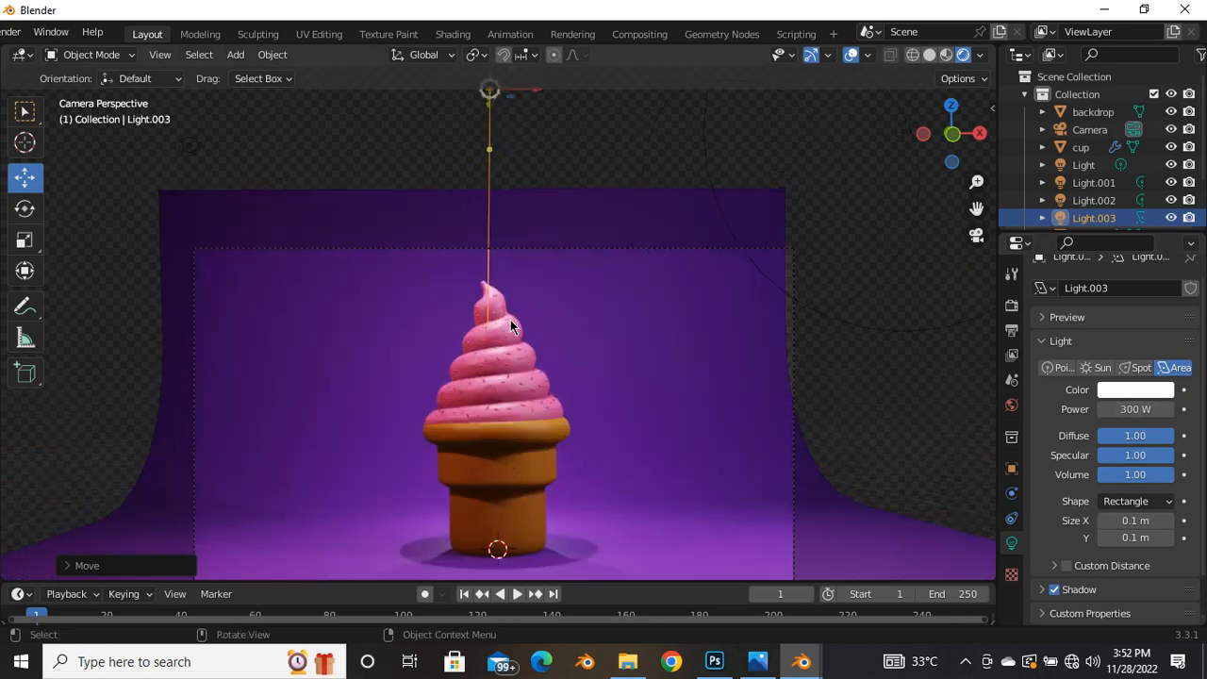
scroll(505, 311, up, 1)
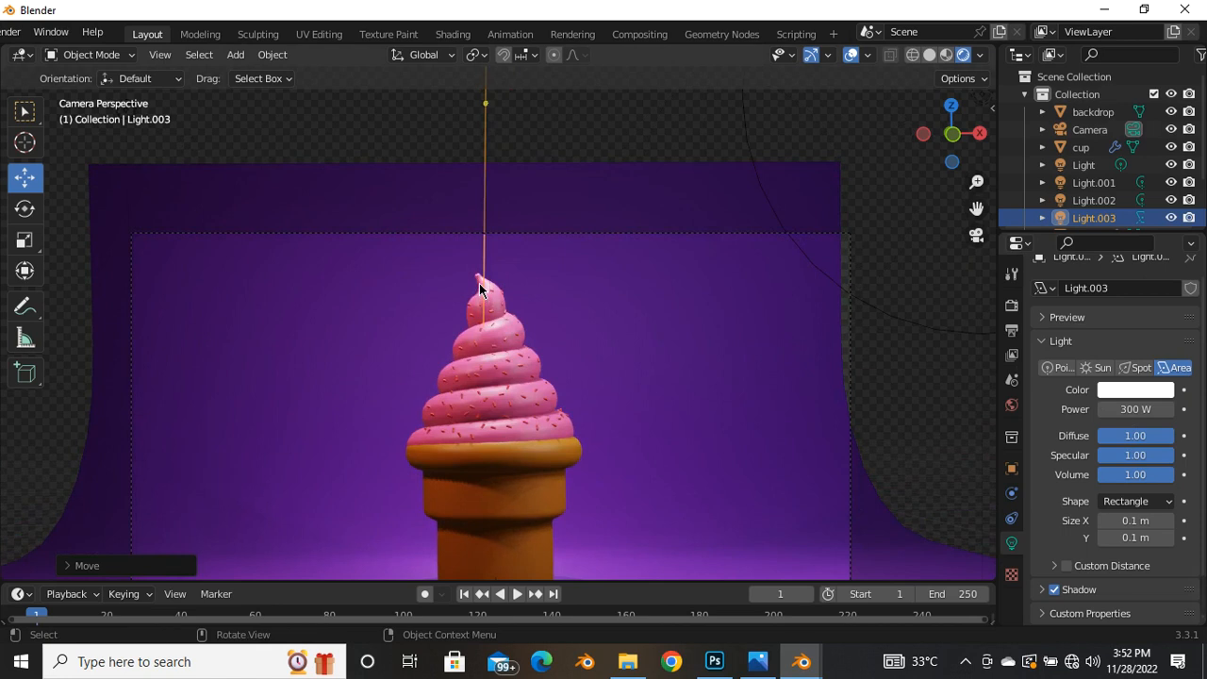
scroll(481, 292, down, 2)
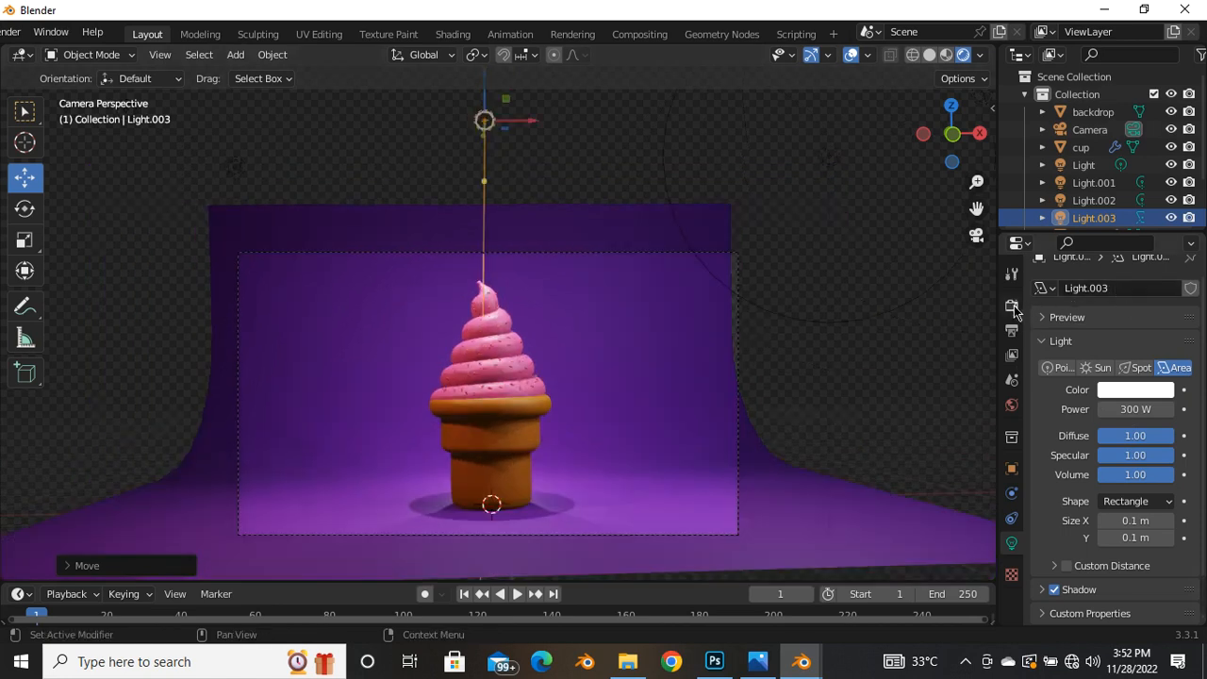
click(1011, 304)
click(1158, 289)
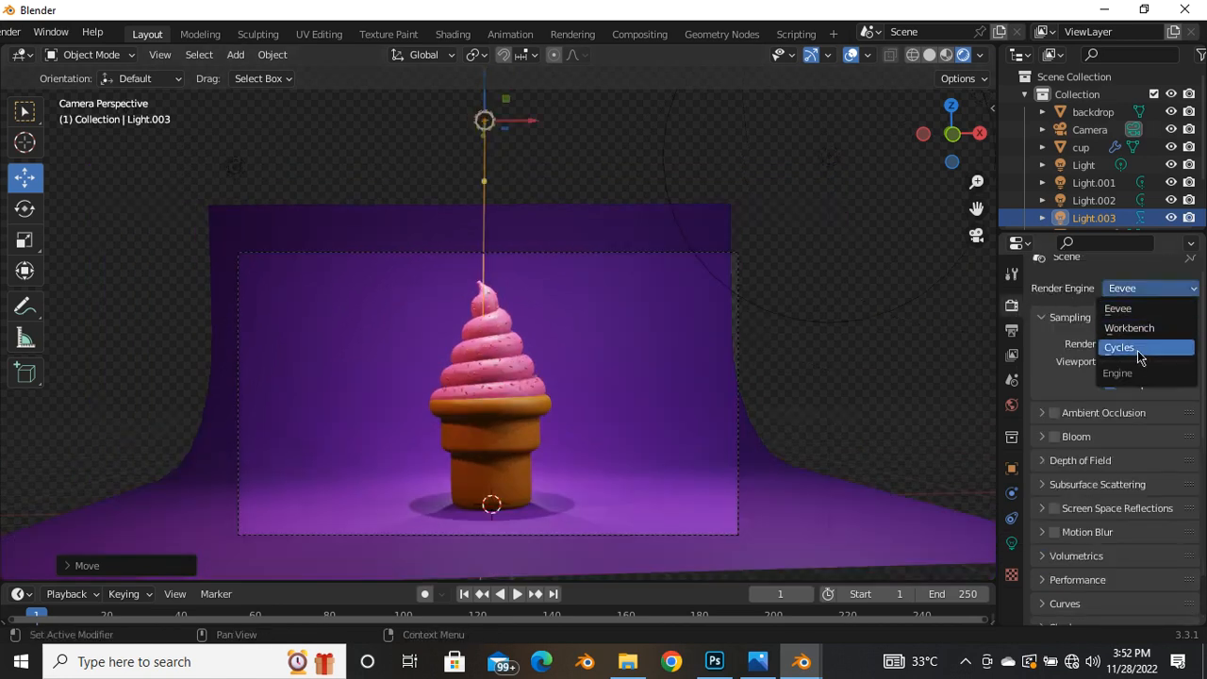
click(1137, 349)
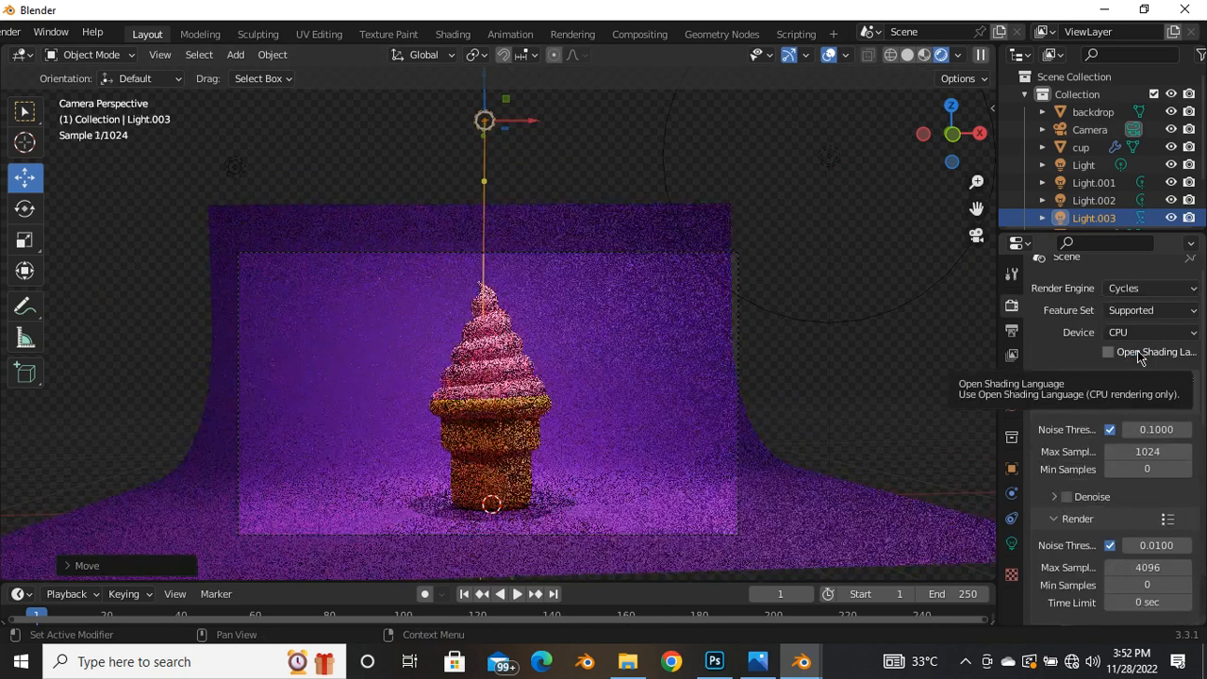
click(1155, 289)
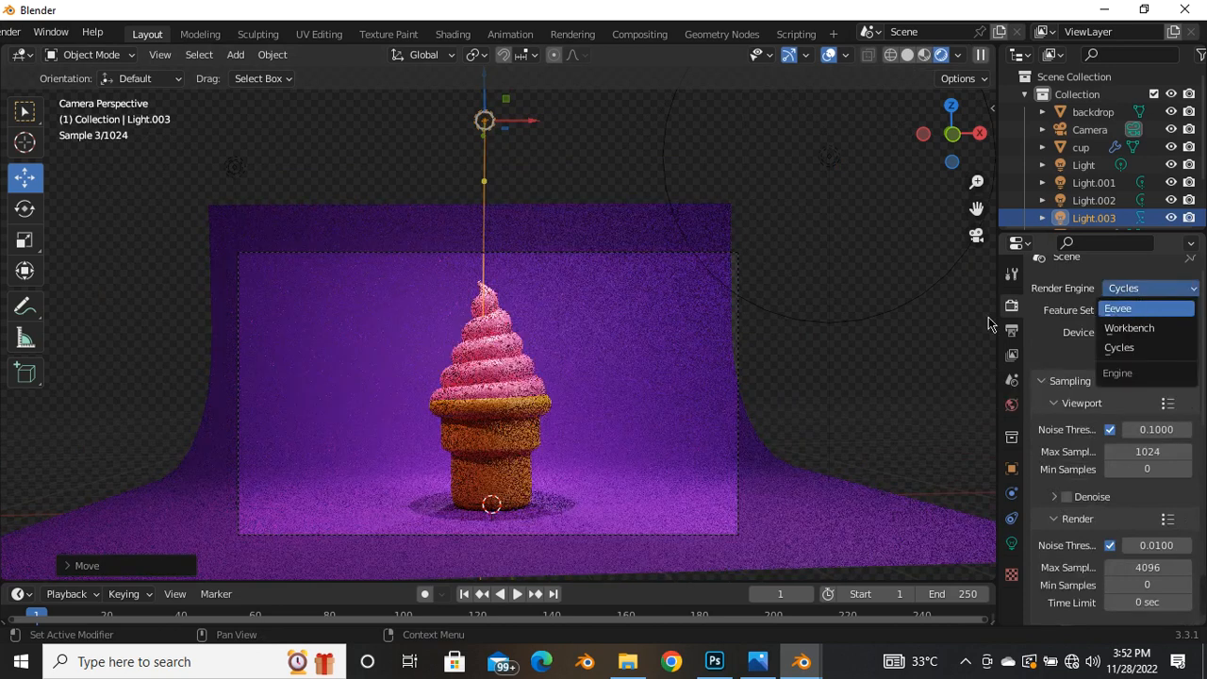
click(1122, 311)
Scale the backdrop up slightly along the X axis so it extends past both sides of the camera frame
scroll(527, 263, down, 2)
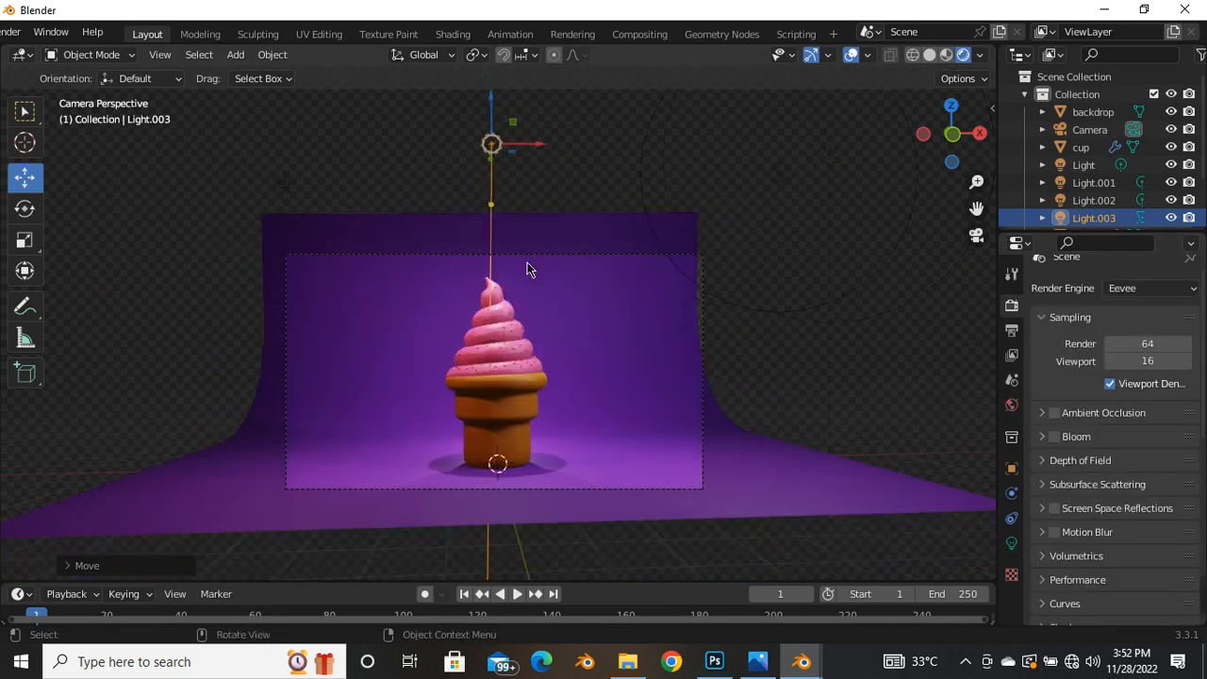
scroll(501, 235, up, 2)
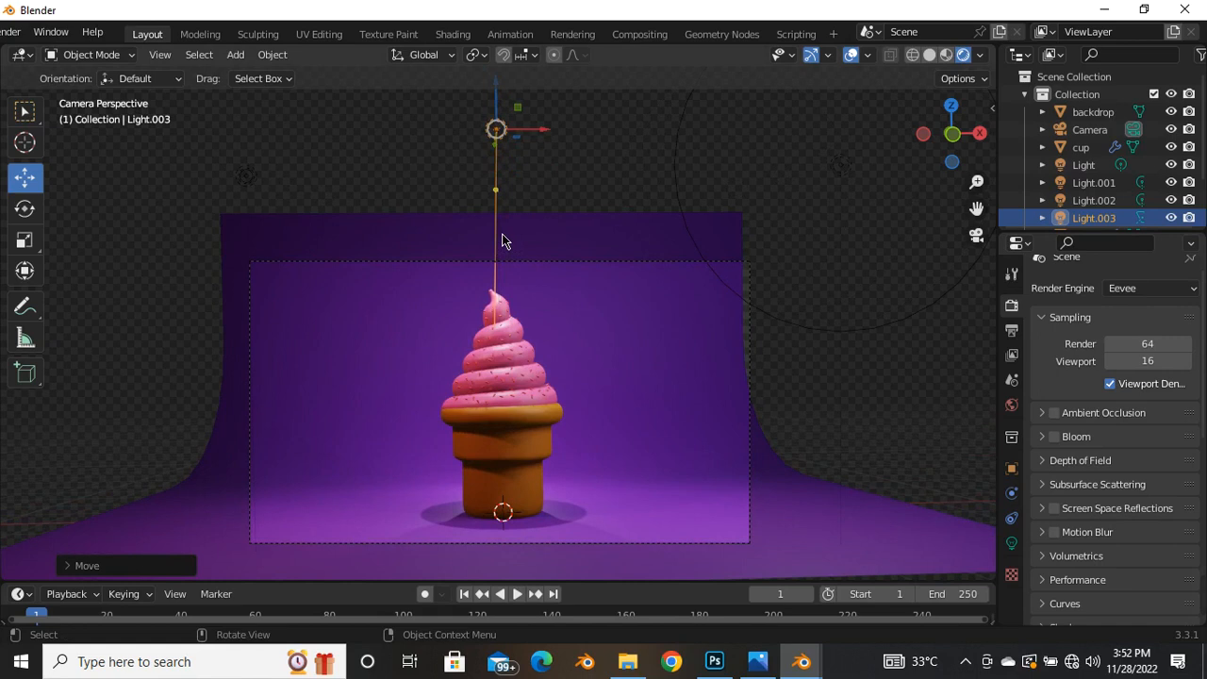
scroll(503, 241, down, 2)
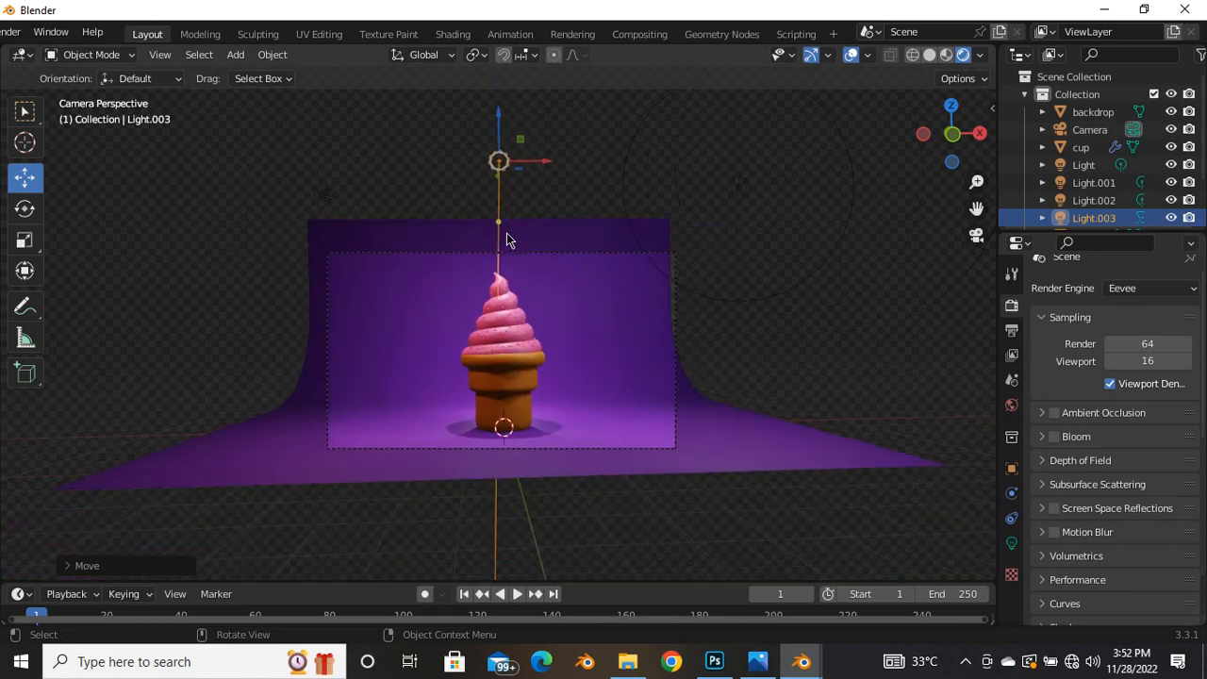
click(570, 233)
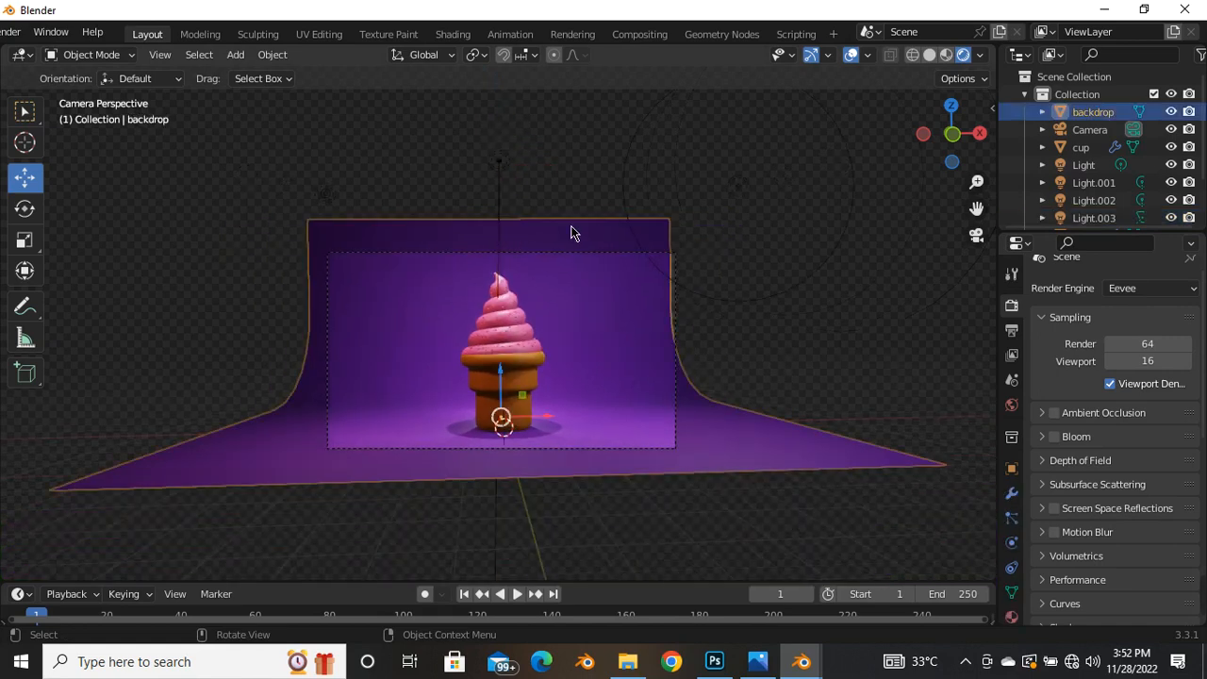
key(s)
key(x)
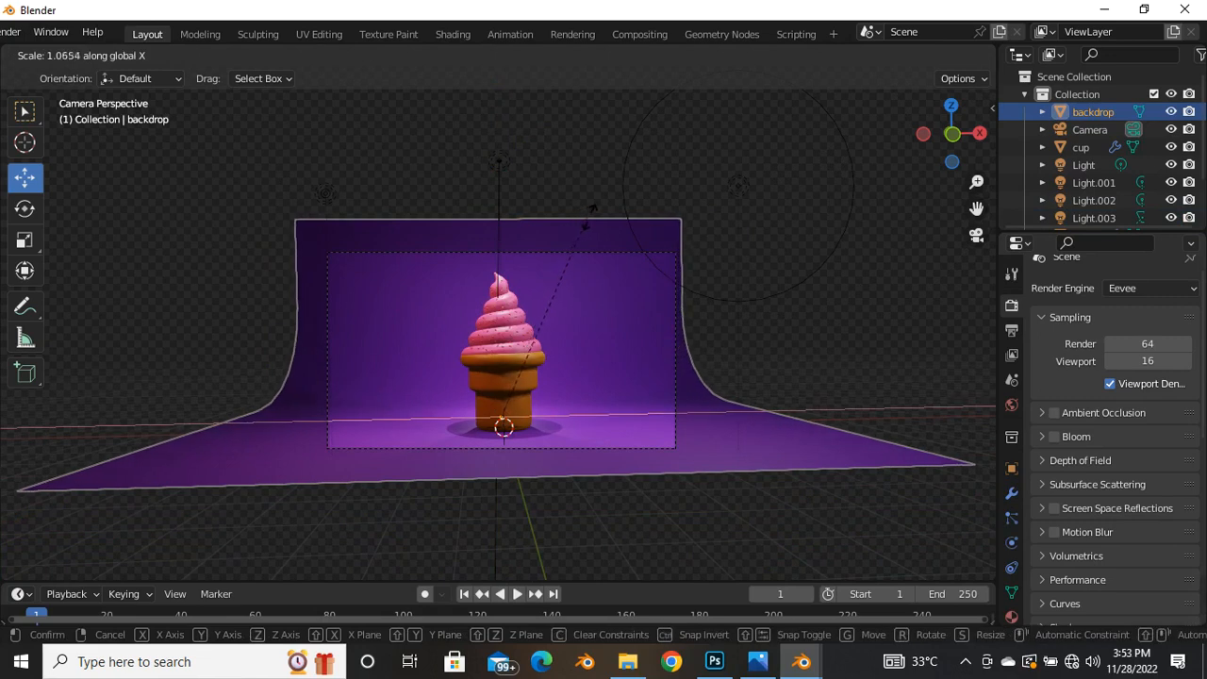
click(579, 223)
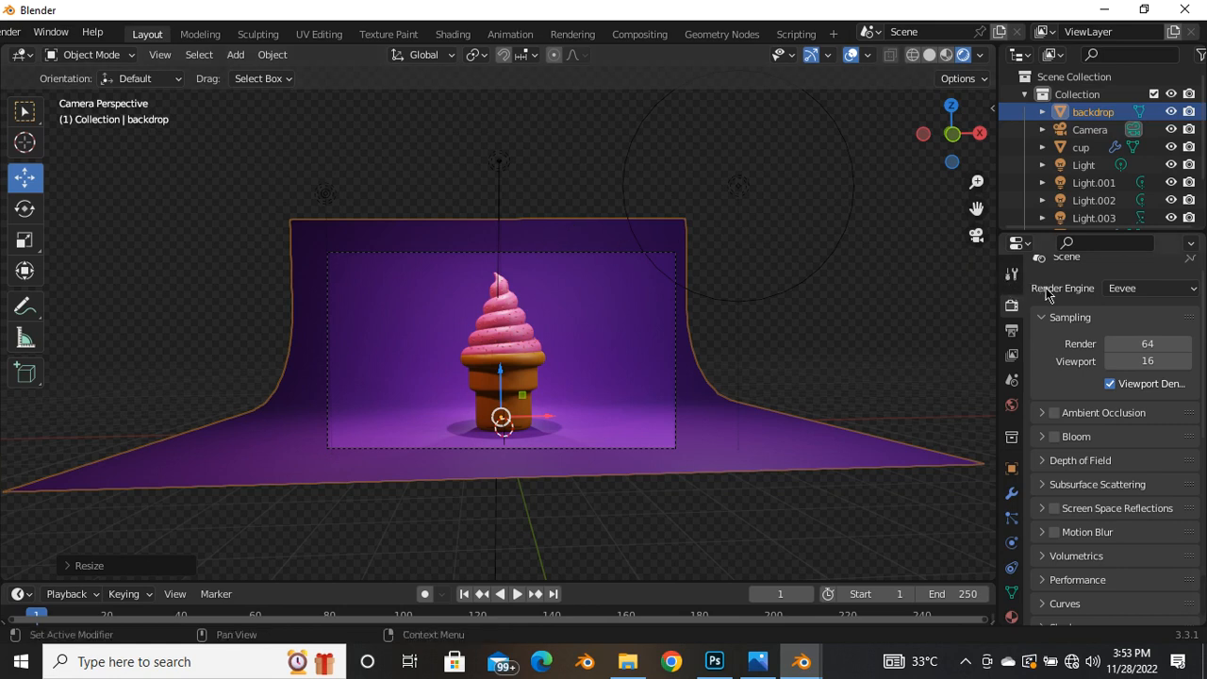
Switch the render engine to Cycles and render the ice cream scene as a still image
click(1163, 294)
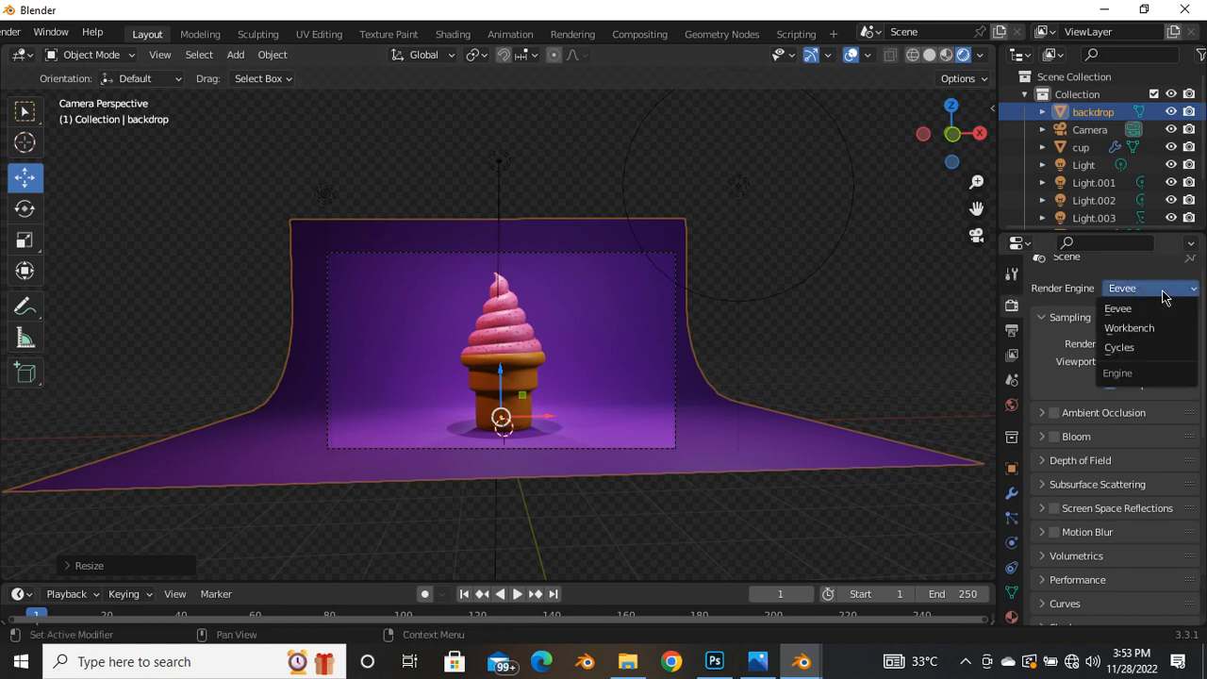
click(1152, 348)
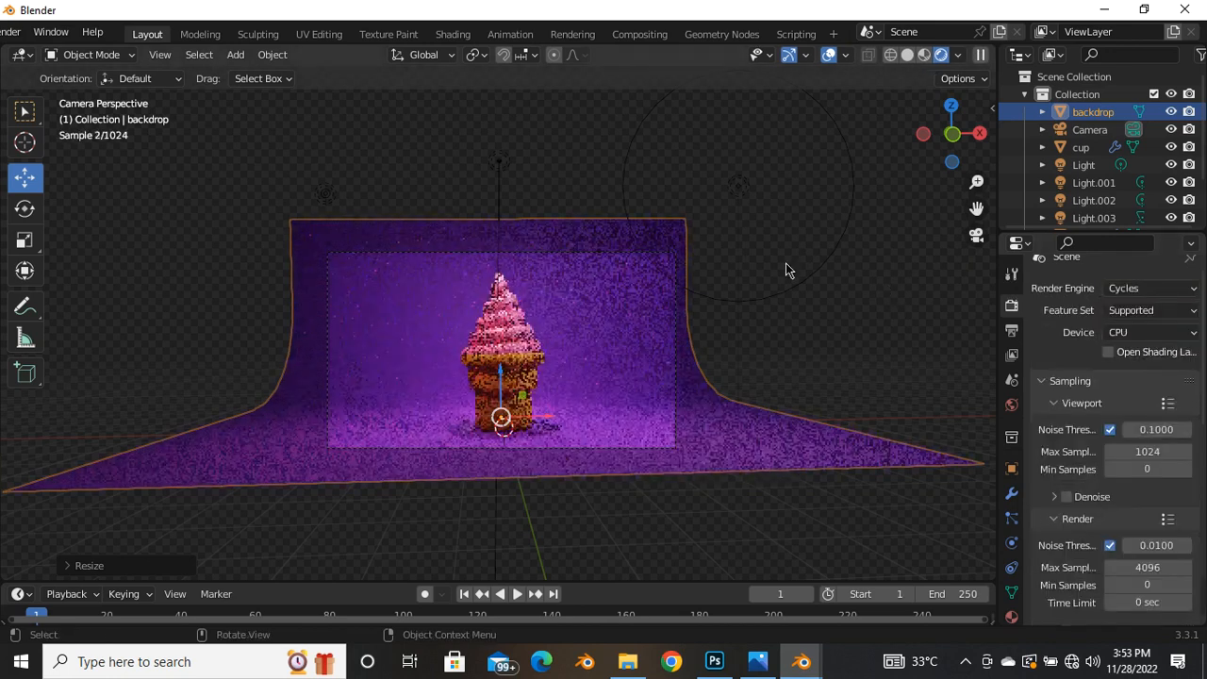
key(F12)
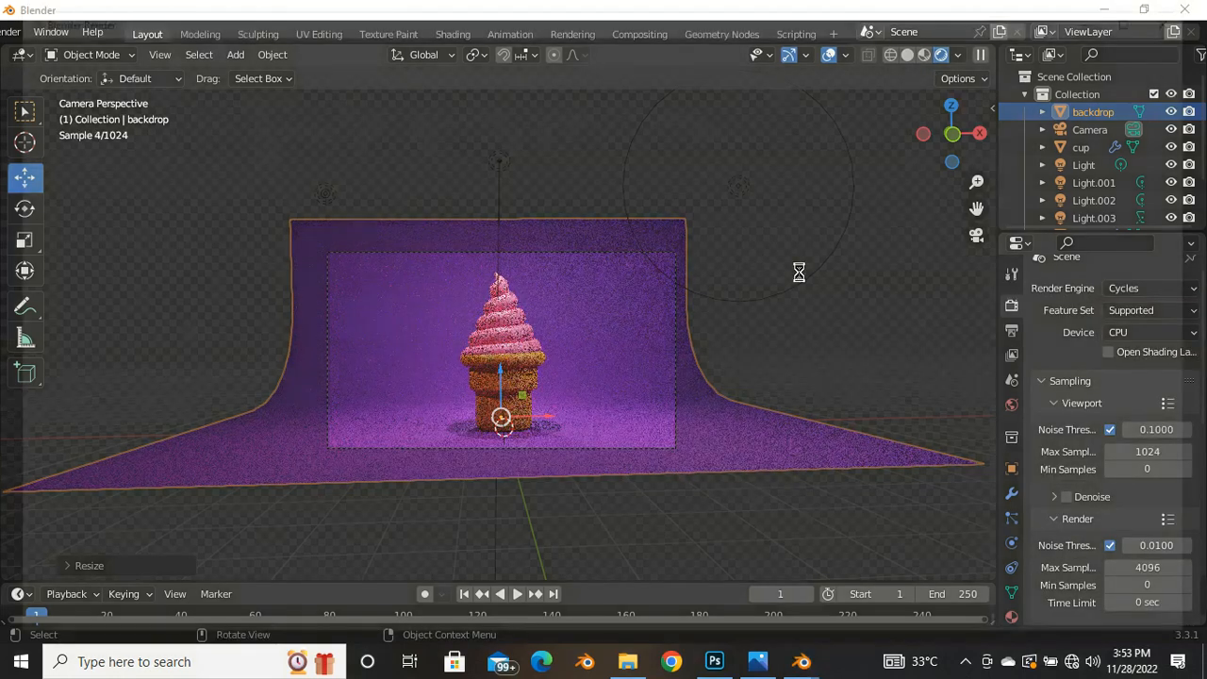
scroll(527, 279, down, 3)
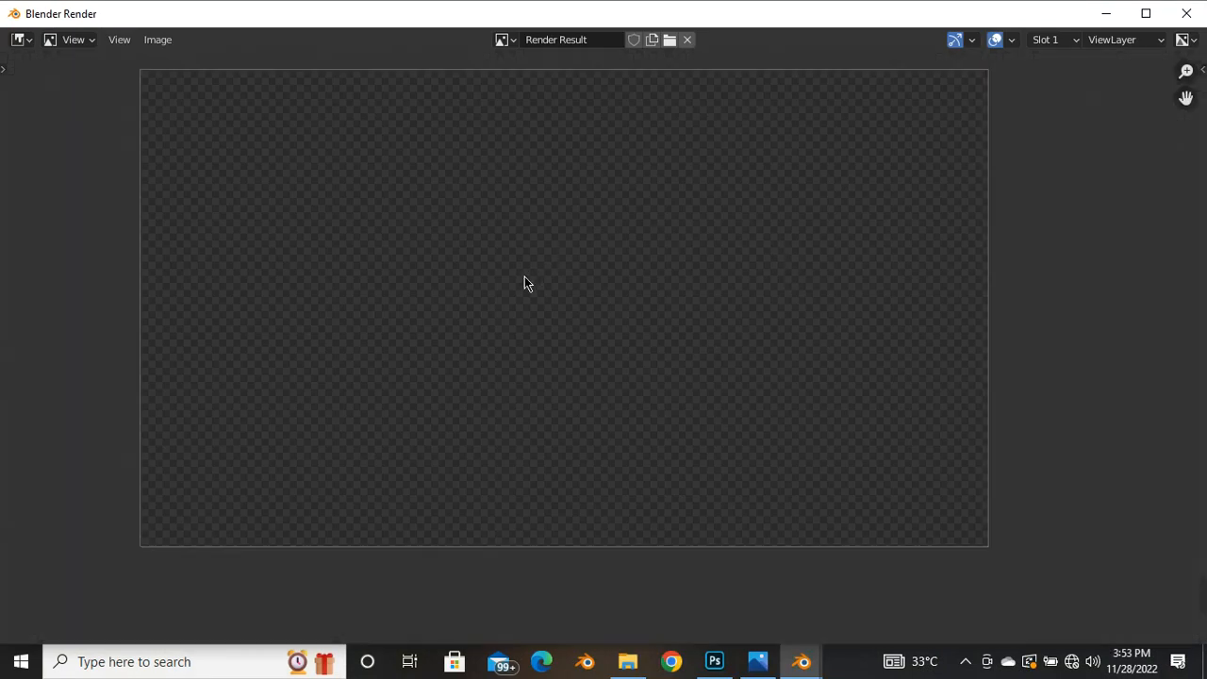
scroll(630, 211, up, 1)
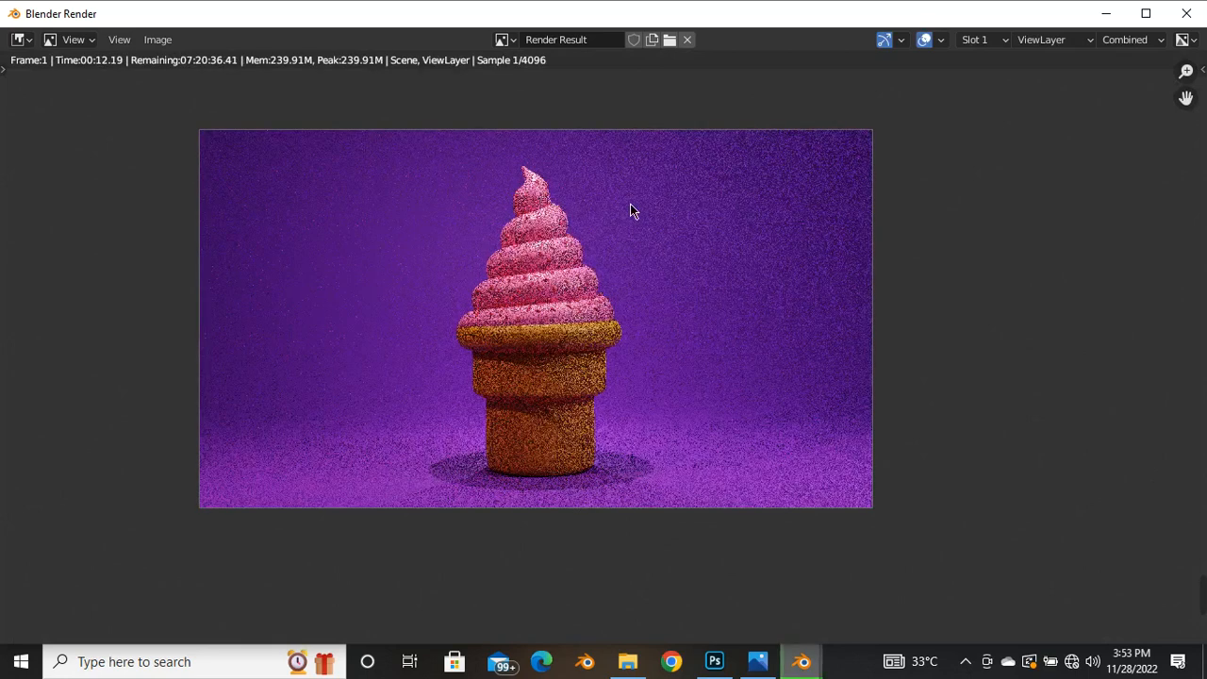
scroll(493, 270, up, 2)
scroll(497, 280, down, 1)
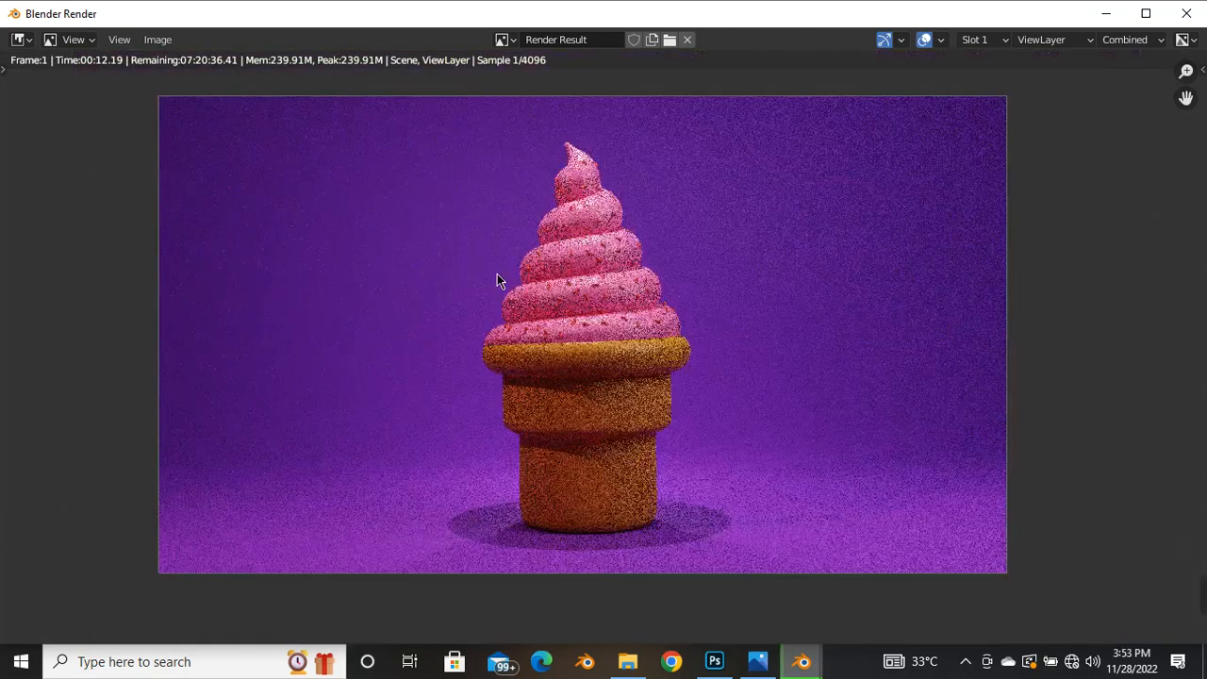
mouse_move(1202, 596)
click(801, 598)
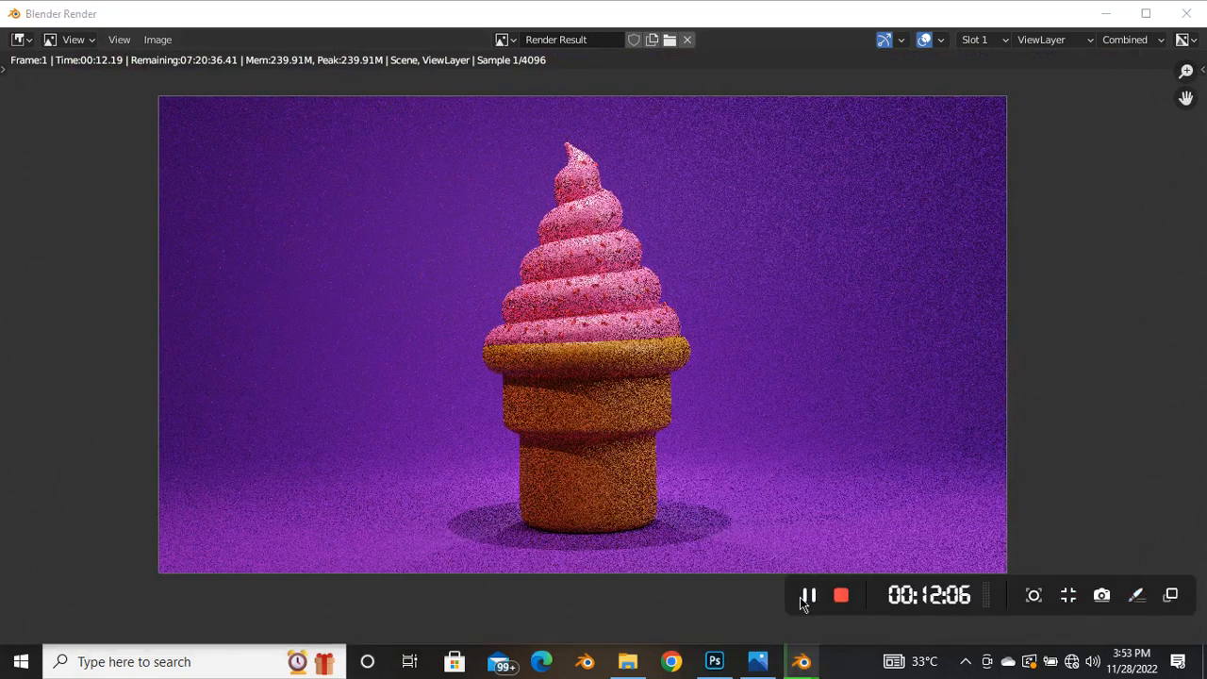
click(808, 597)
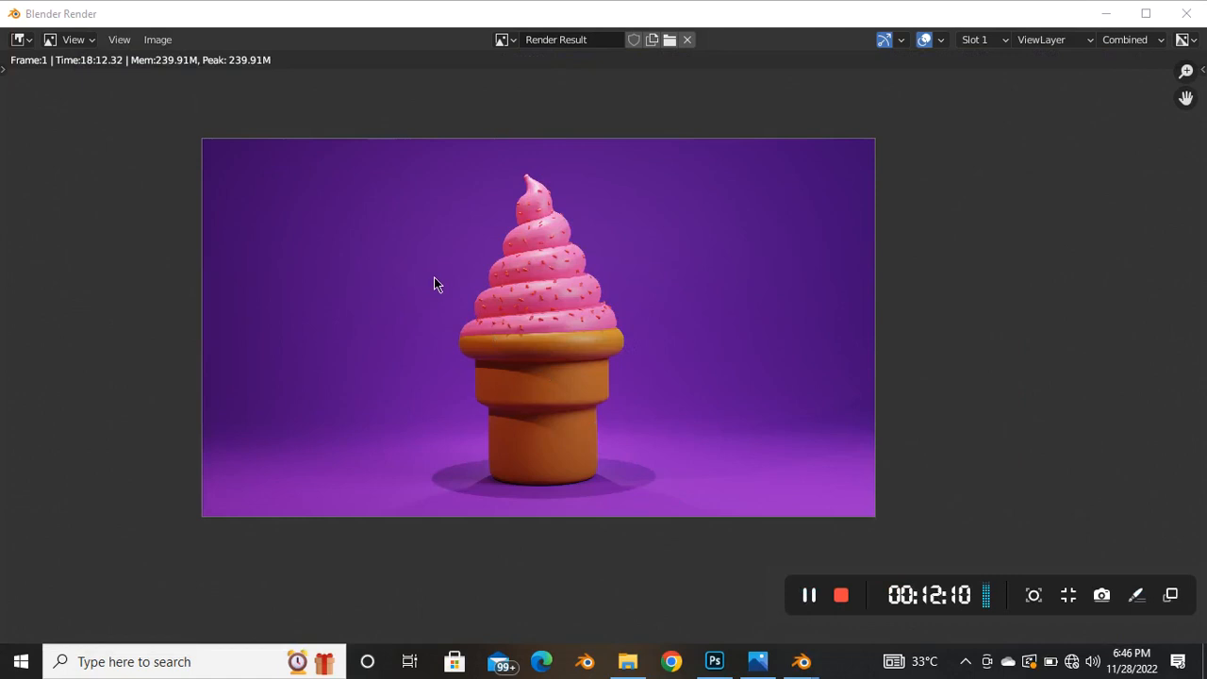
Inspect the finished ice cream render up close and save the rendered image
scroll(312, 297, up, 4)
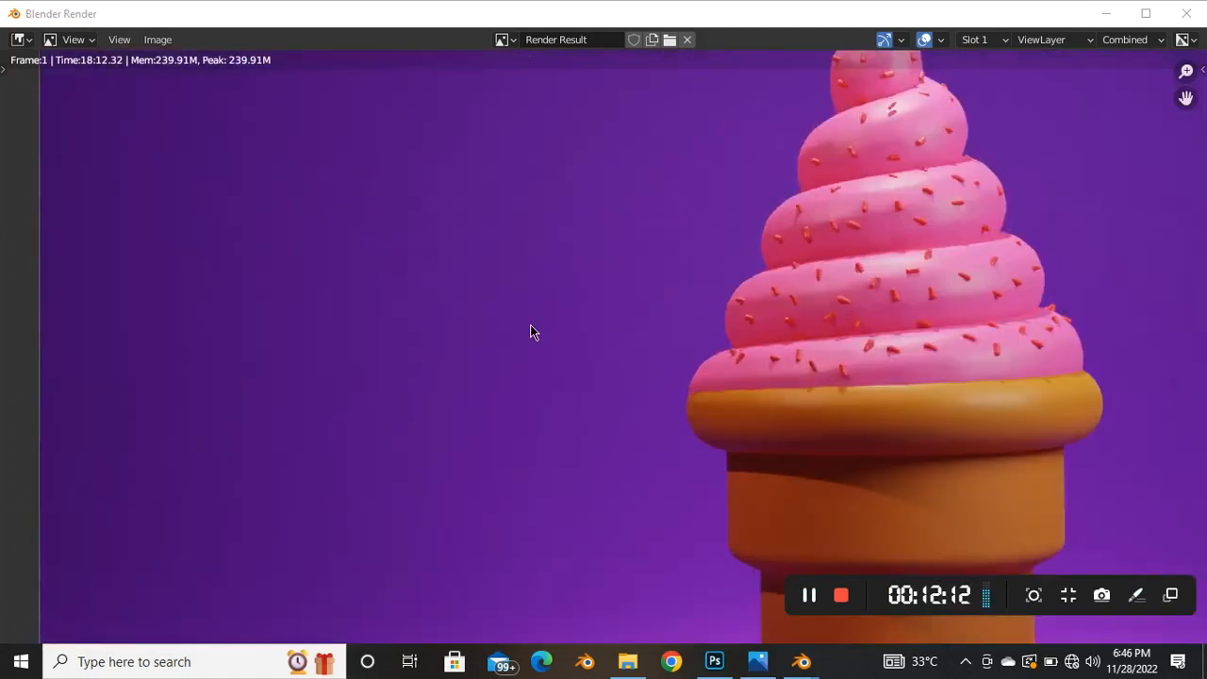
ctrl+middle_drag(530, 326, 722, 399)
scroll(734, 377, up, 3)
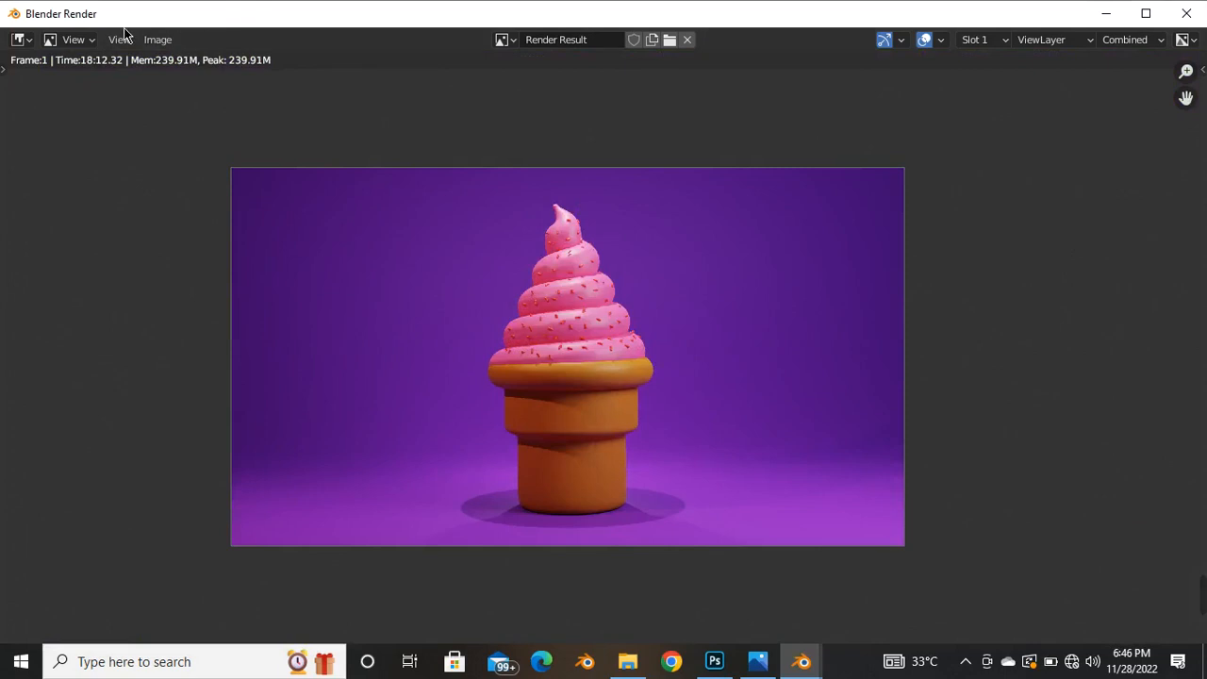
click(168, 40)
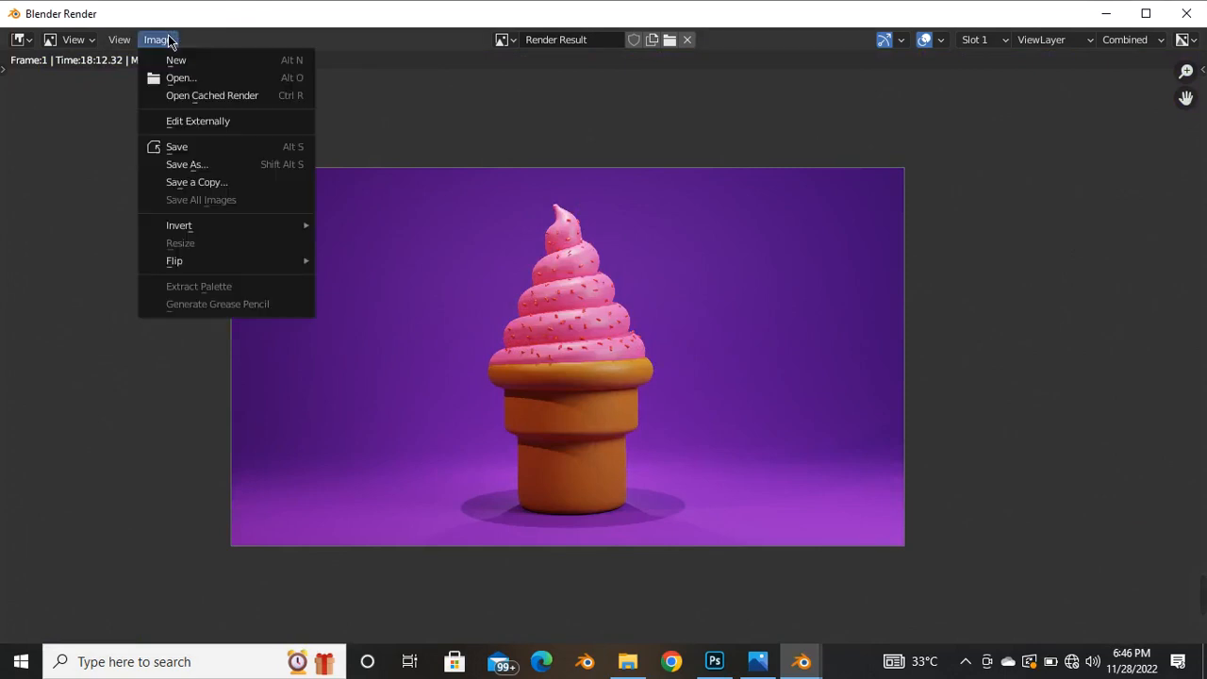
click(181, 147)
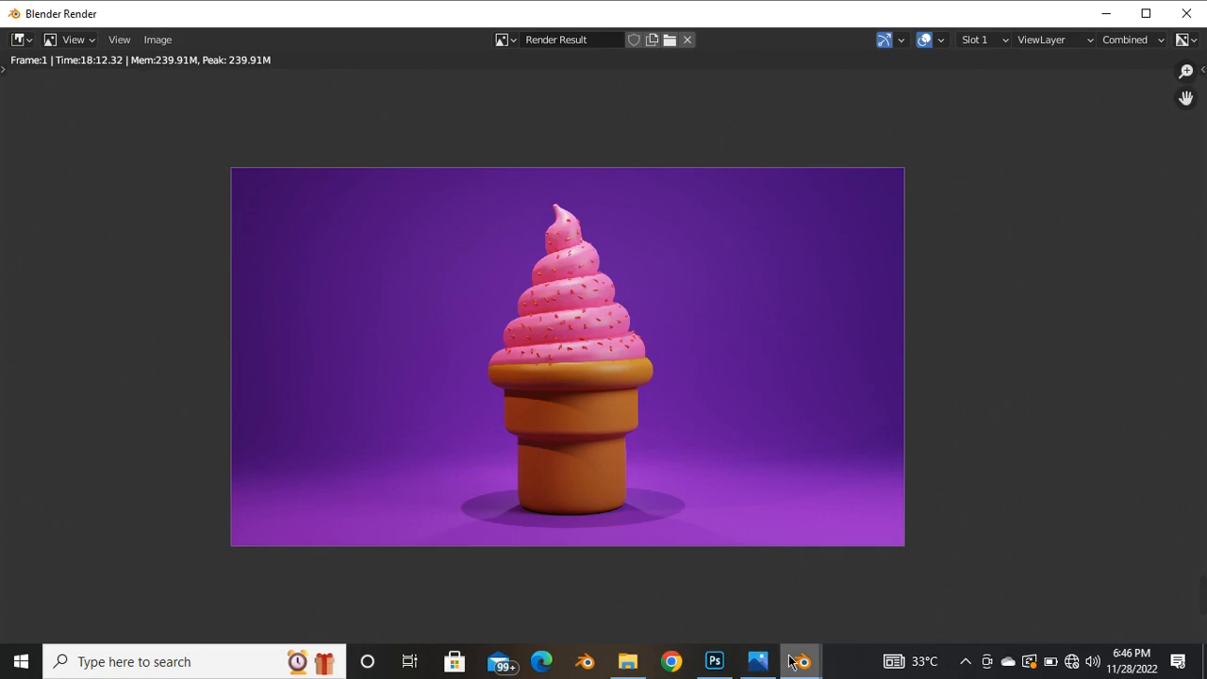
Return to the main scene window and review the lighting and backdrop setup around the camera frame
mouse_move(801, 660)
click(880, 578)
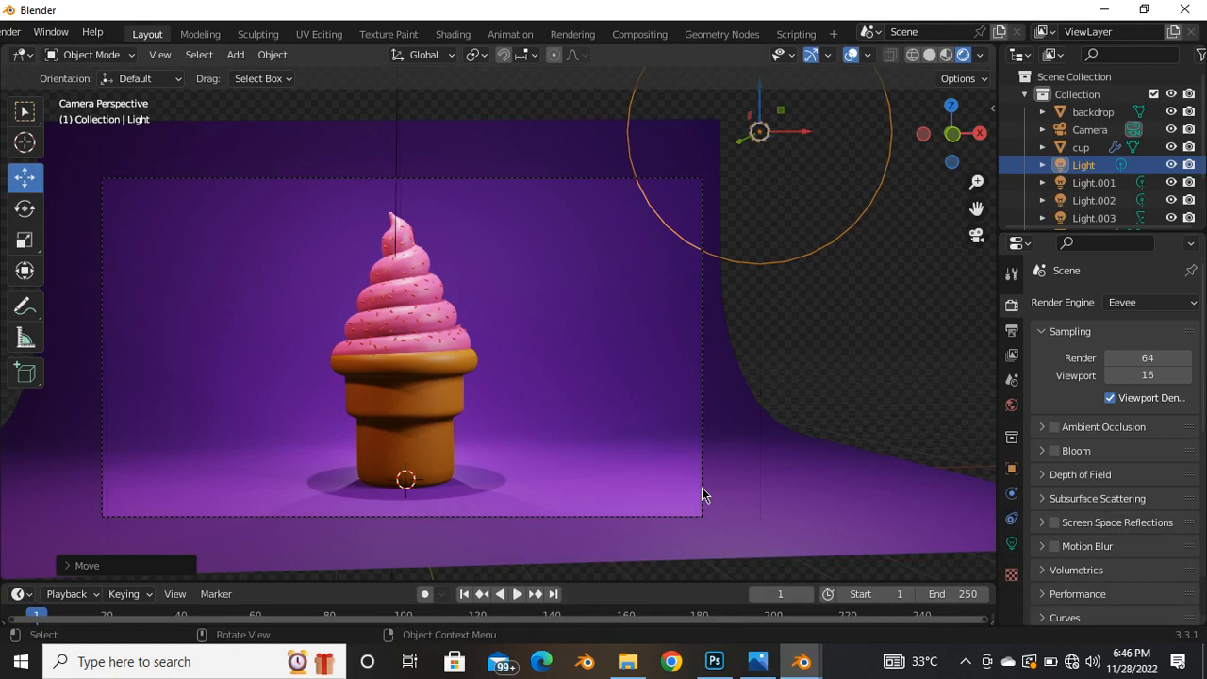
scroll(748, 452, down, 4)
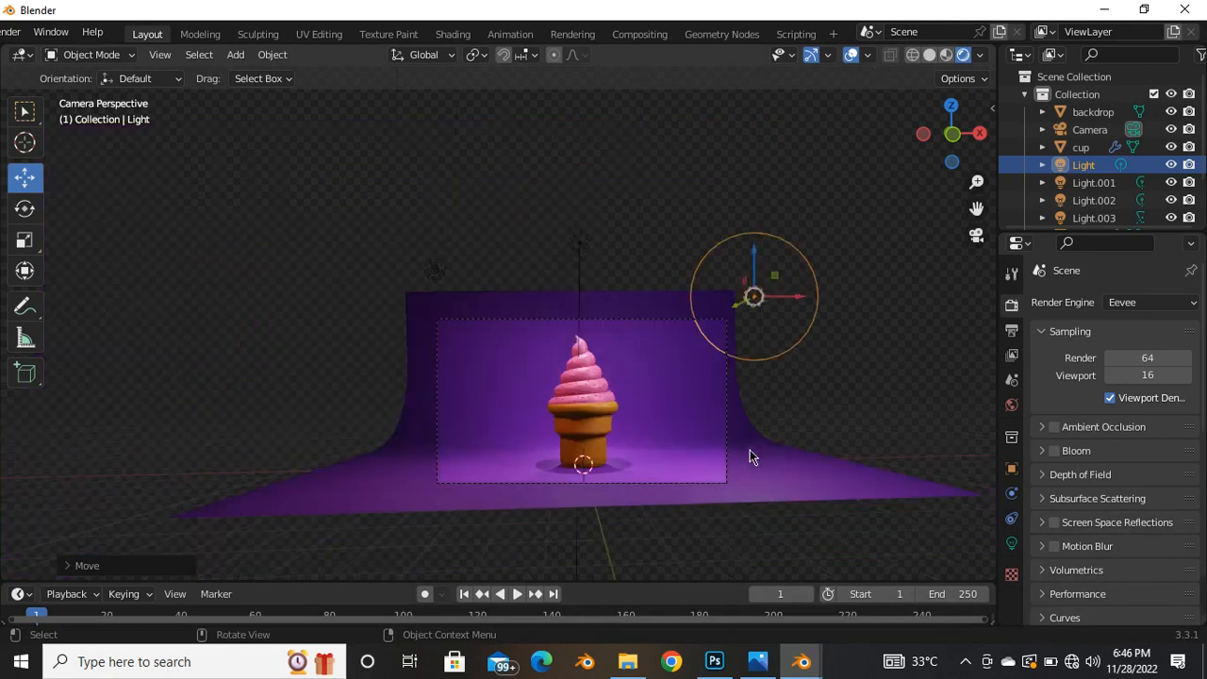
scroll(691, 490, up, 2)
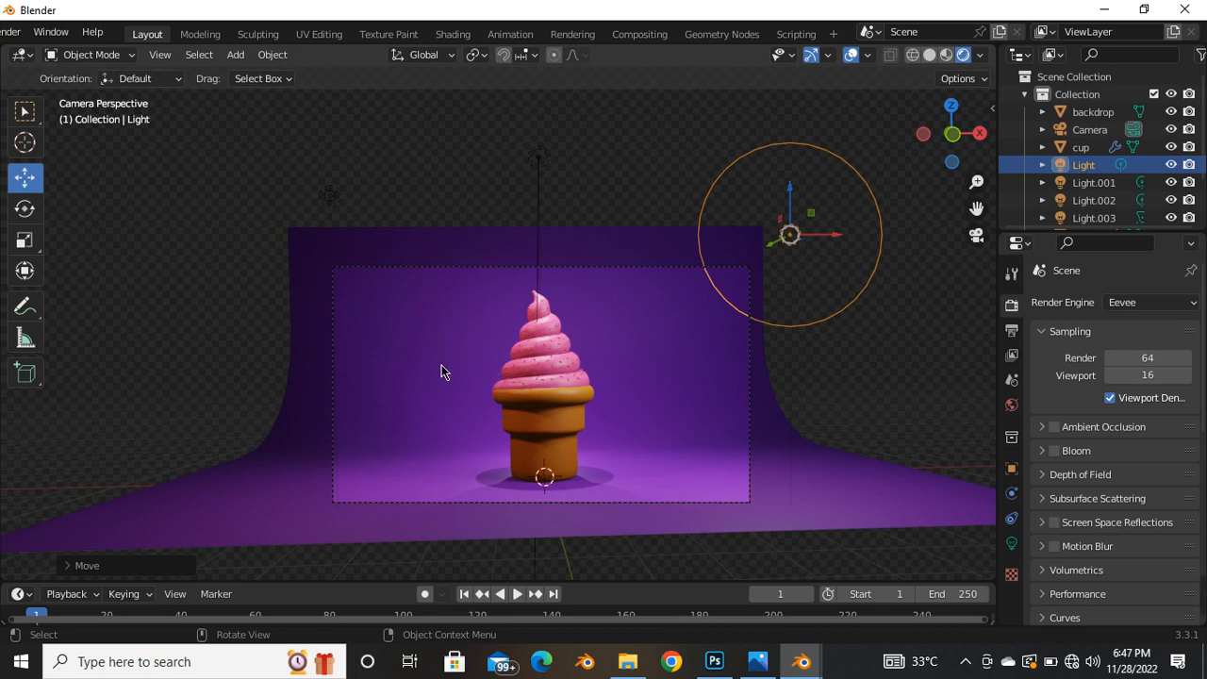
mouse_move(1203, 625)
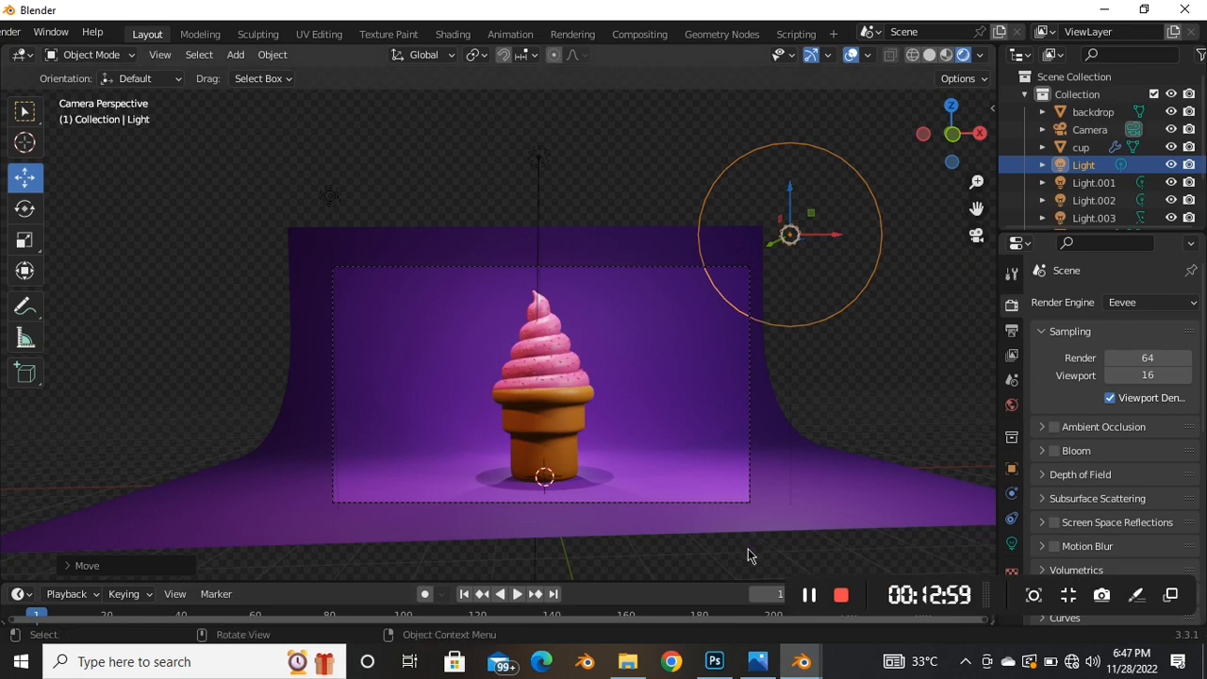